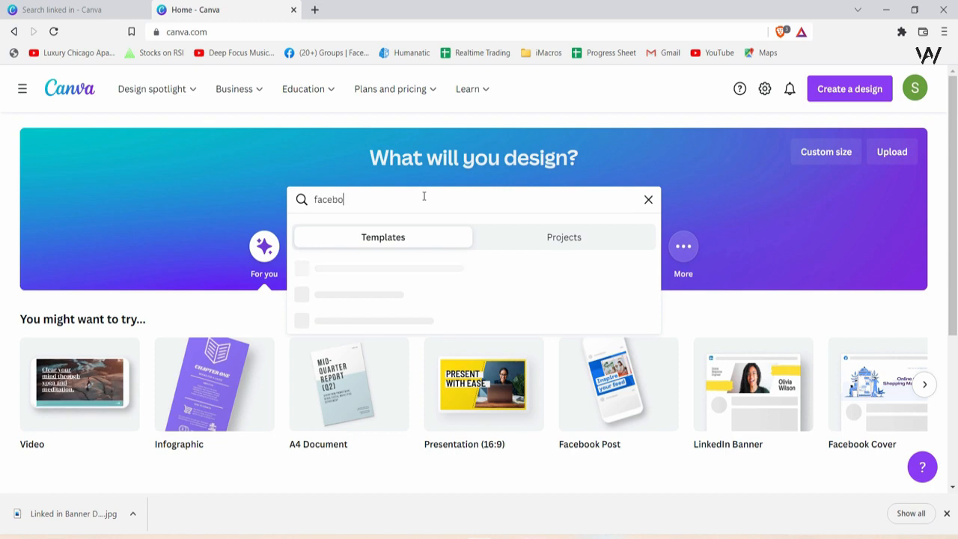
# Search the templates for facebook, filter the results to the Facebook Post category, and browse the designs.
pyautogui.press('Return')
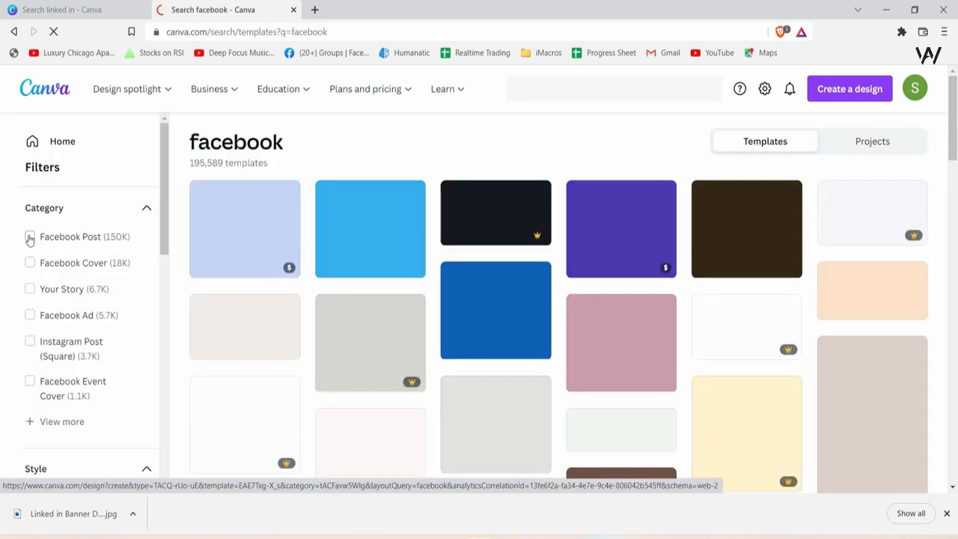
pyautogui.click(30, 237)
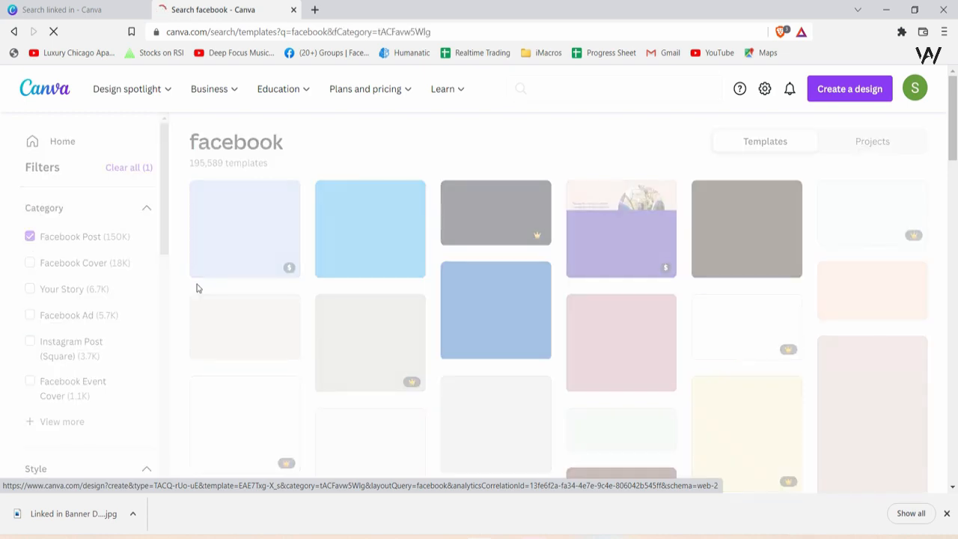
pyautogui.scroll(-8, 933, 372)
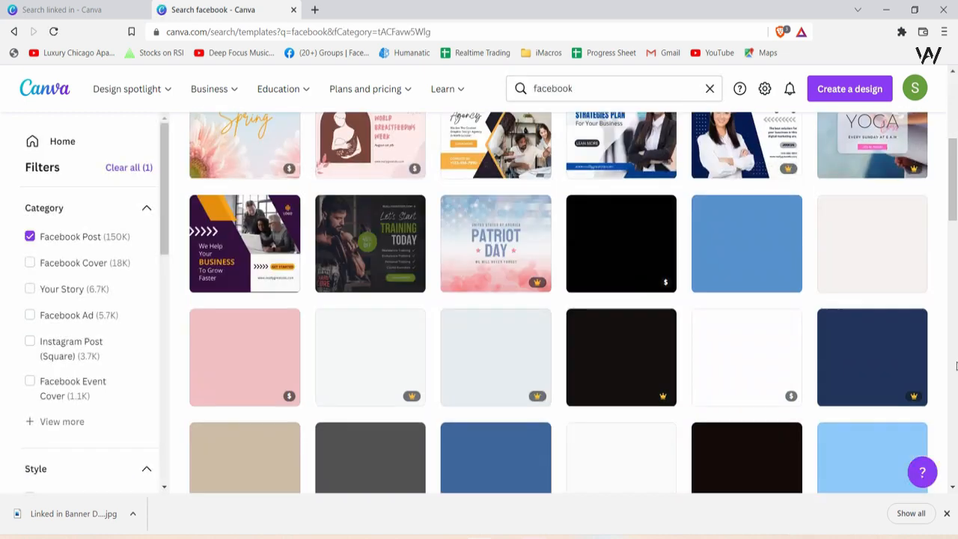
pyautogui.scroll(2, 934, 373)
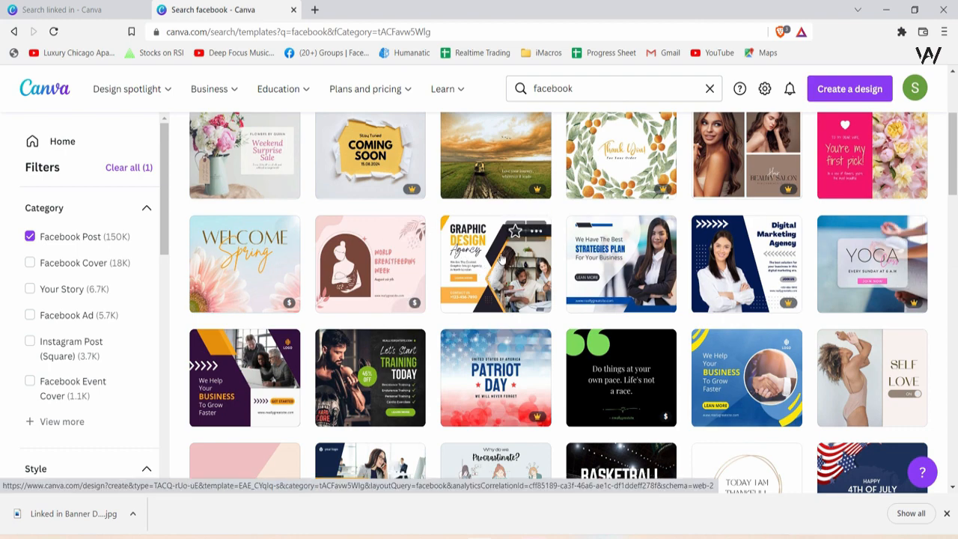
pyautogui.scroll(-3, 501, 269)
pyautogui.scroll(-4, 503, 261)
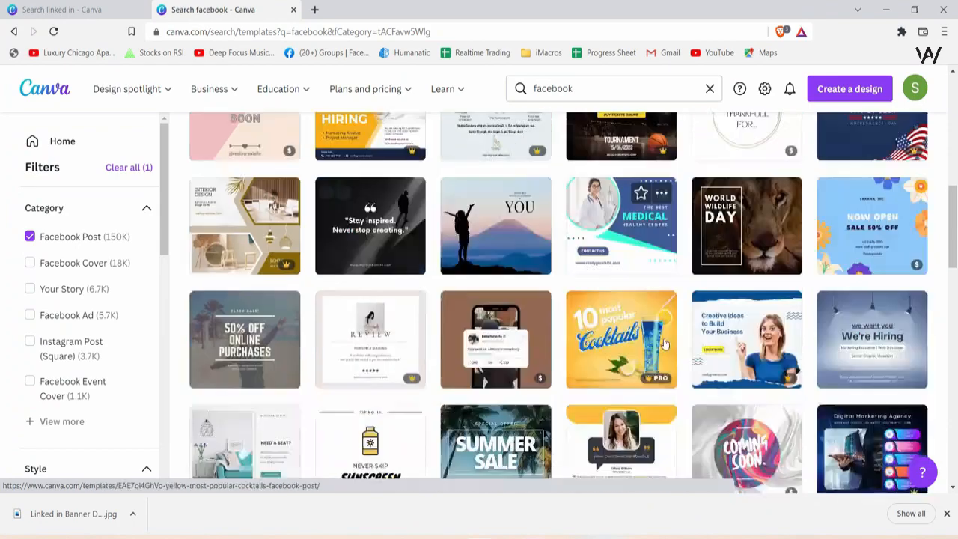
pyautogui.scroll(1, 635, 331)
pyautogui.scroll(8, 635, 329)
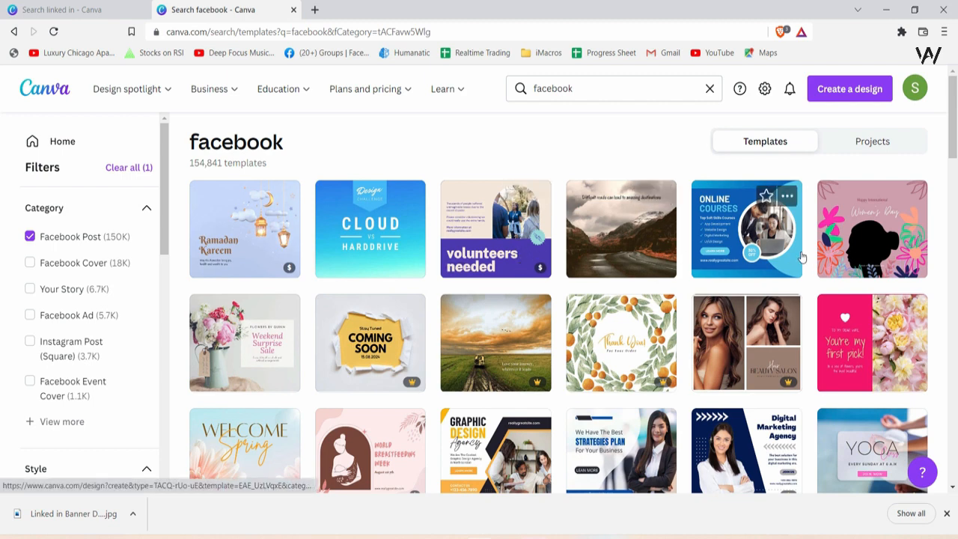
# Create a new blank Facebook Post design.
pyautogui.click(850, 91)
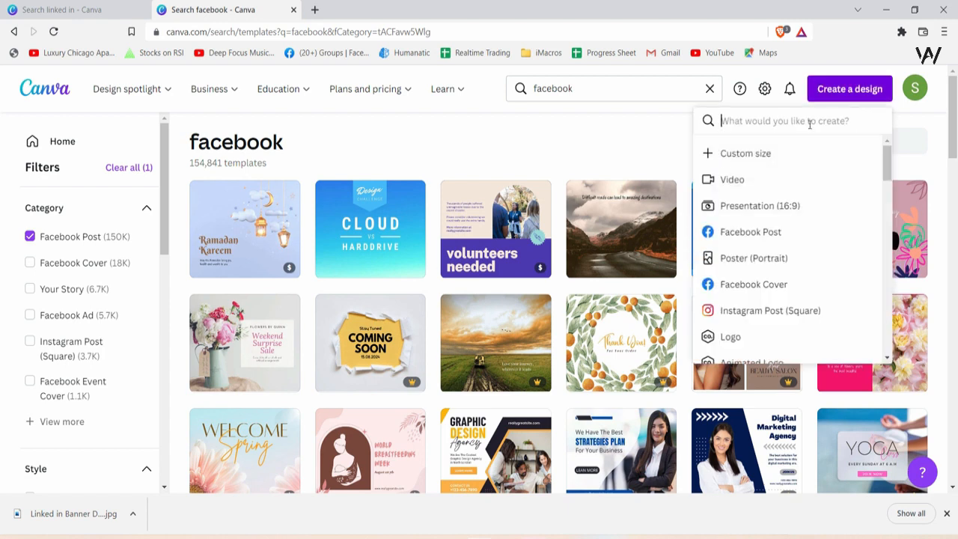
pyautogui.click(771, 235)
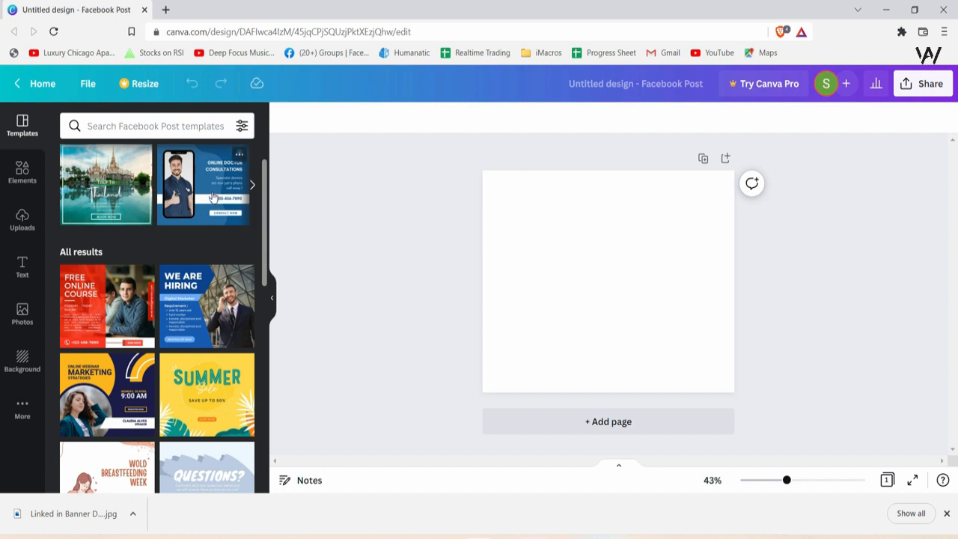
# Try the blue Online Doctor Consultations template on the blank page, and undo it.
pyautogui.click(213, 196)
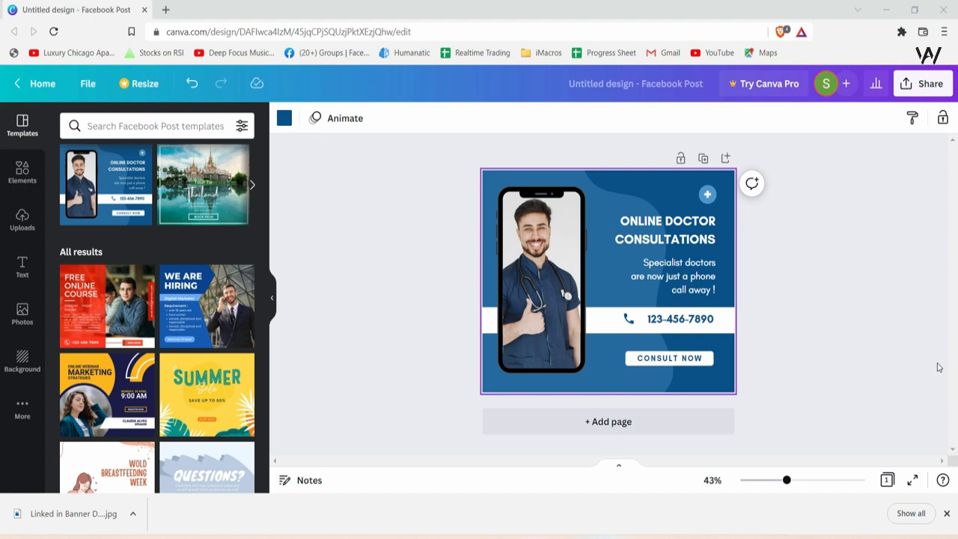
pyautogui.hotkey('ctrl', 'z')
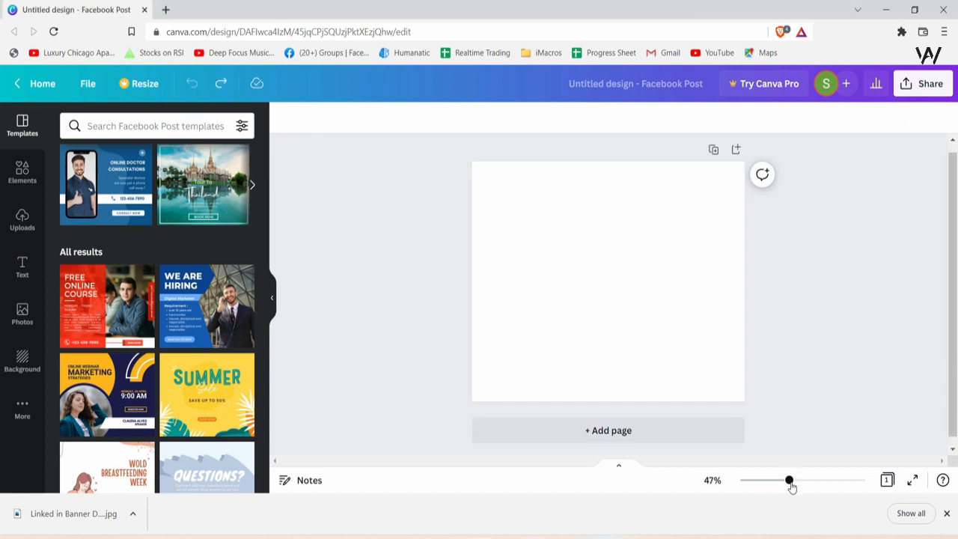
# Fill the blank page's background with solid blue.
pyautogui.moveTo(788, 480); pyautogui.dragTo(794, 484)
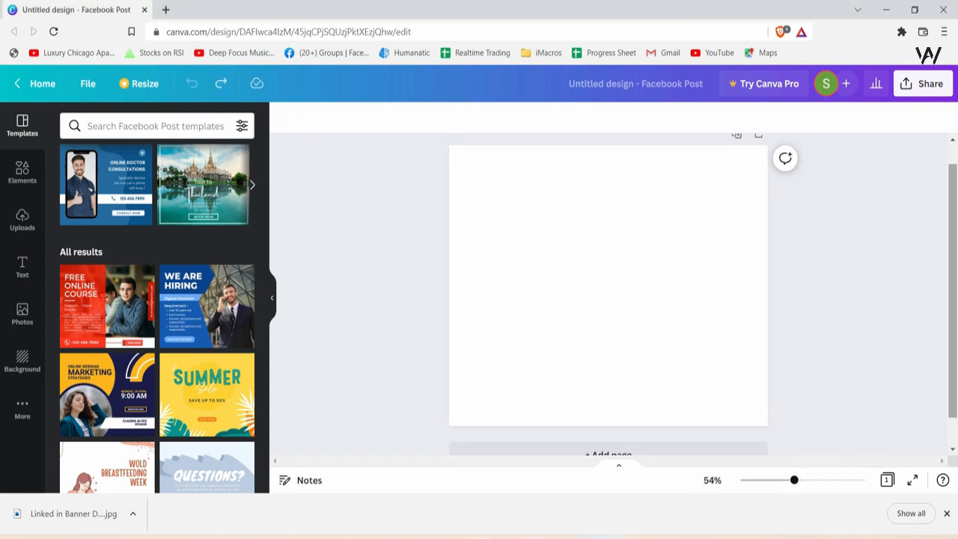
pyautogui.moveTo(952, 358)
pyautogui.mouseDown()
pyautogui.moveTo(952, 337)
pyautogui.moveTo(952, 382)
pyautogui.moveTo(951, 360)
pyautogui.mouseUp()
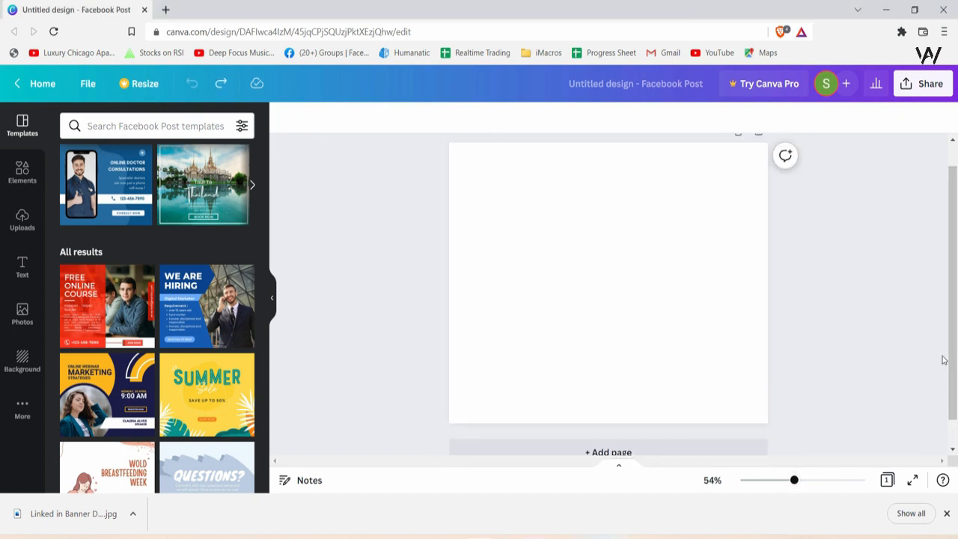
pyautogui.click(23, 360)
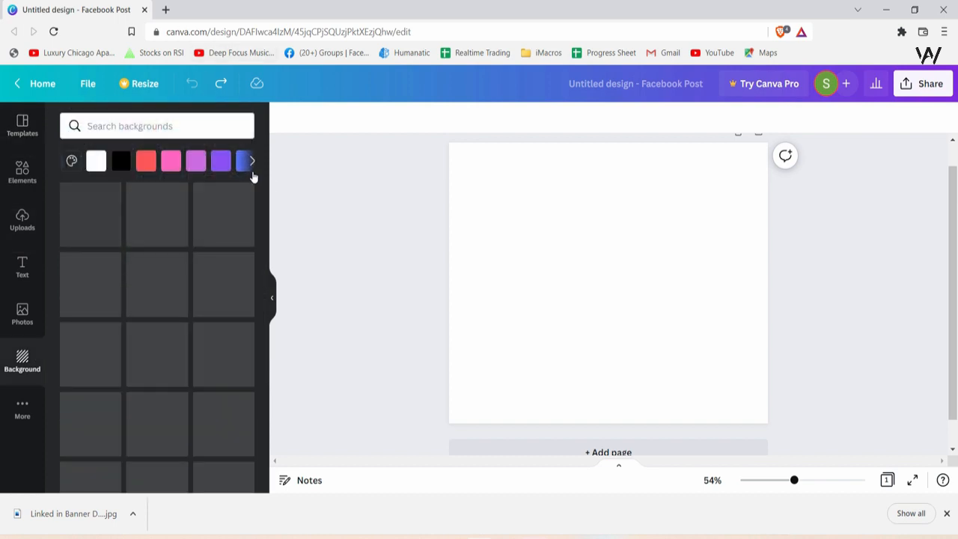
pyautogui.click(246, 162)
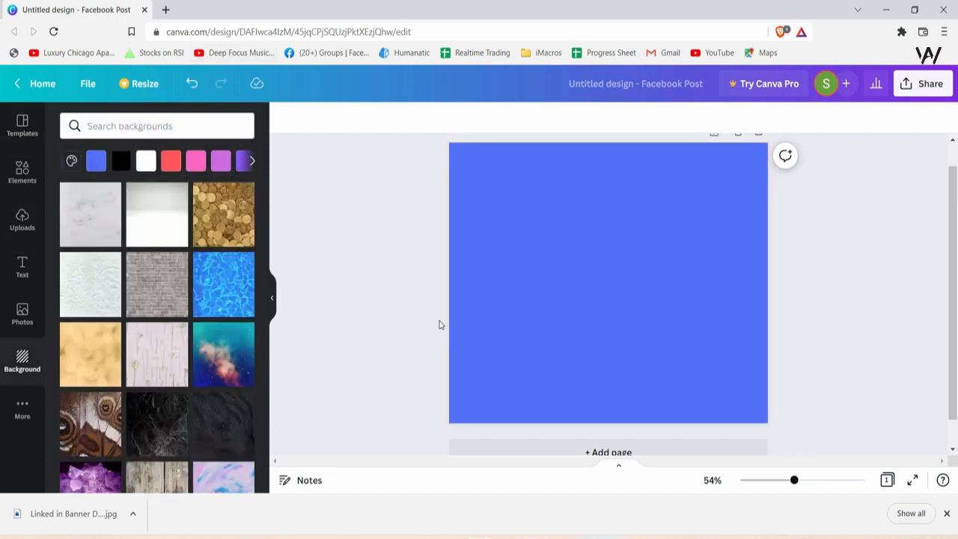
# Search the backgrounds for gradient and apply the light-blue to dark-blue gradient to the page.
pyautogui.click(168, 129)
pyautogui.write('g')
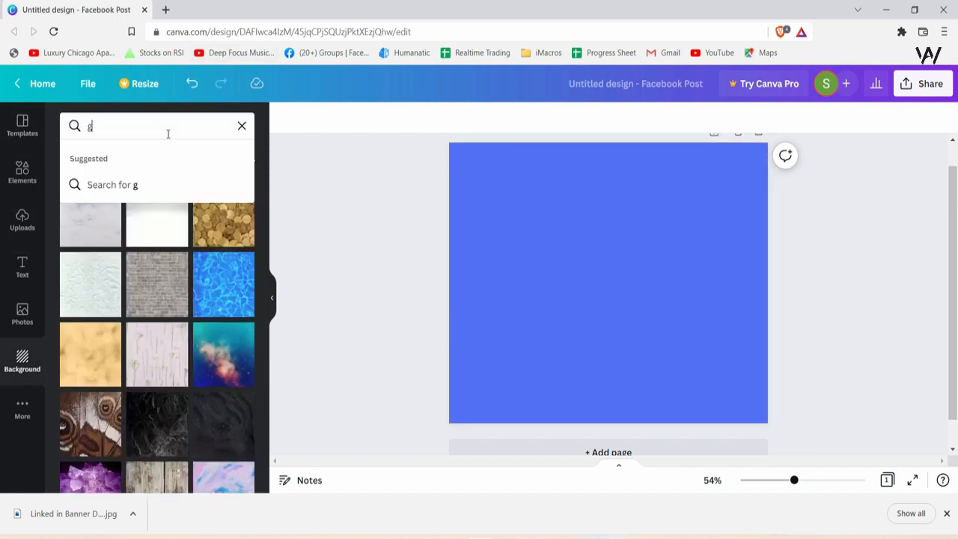
pyautogui.write('radient')
pyautogui.press('Return')
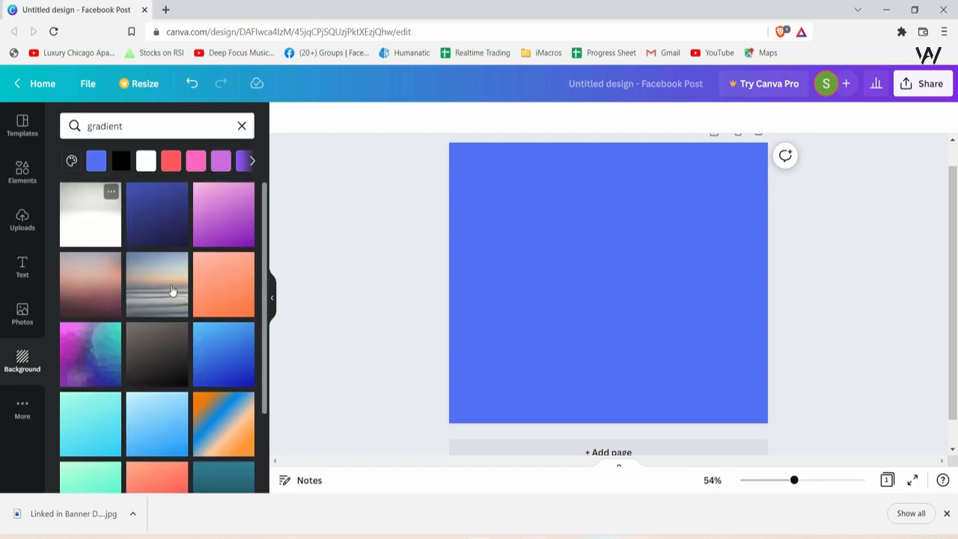
pyautogui.click(153, 226)
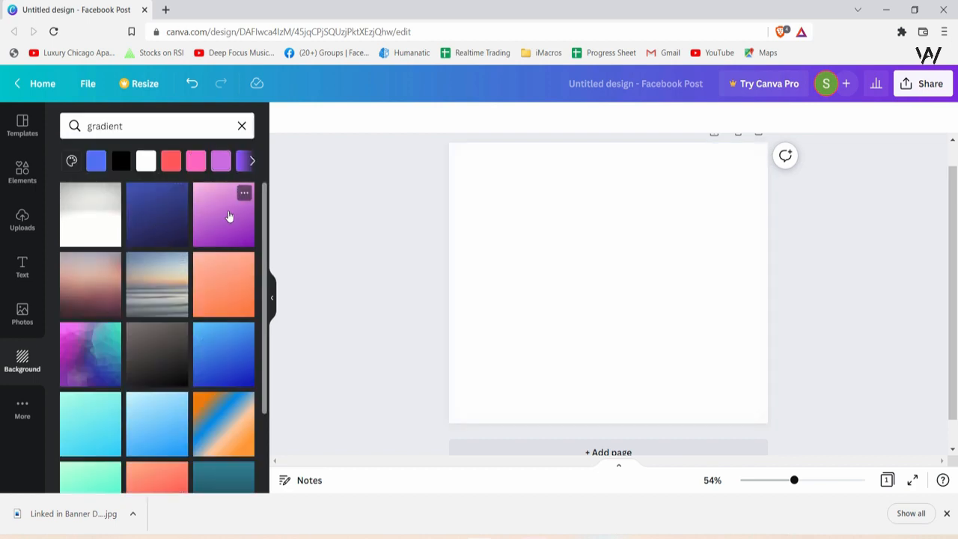
pyautogui.click(156, 199)
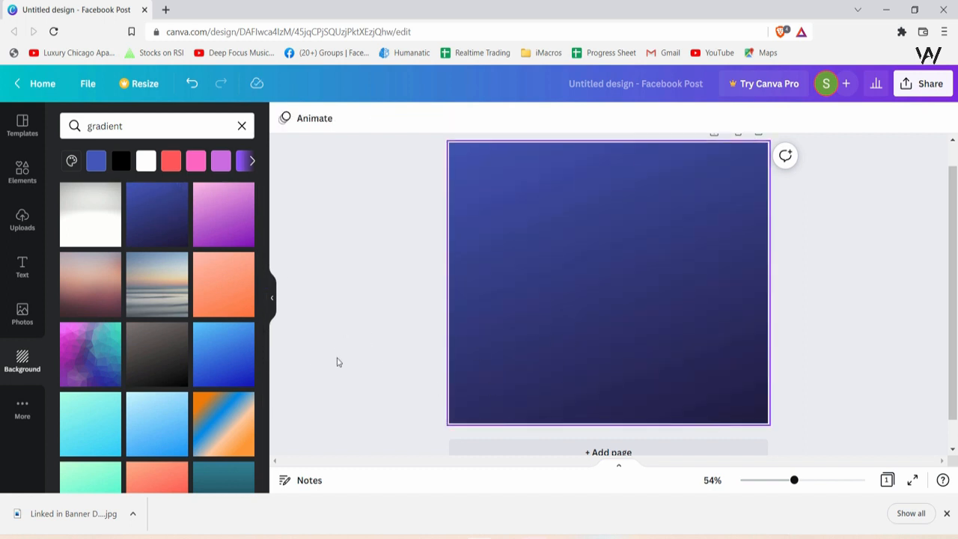
# Add a heading to the page with the text "Special Offer".
pyautogui.click(22, 271)
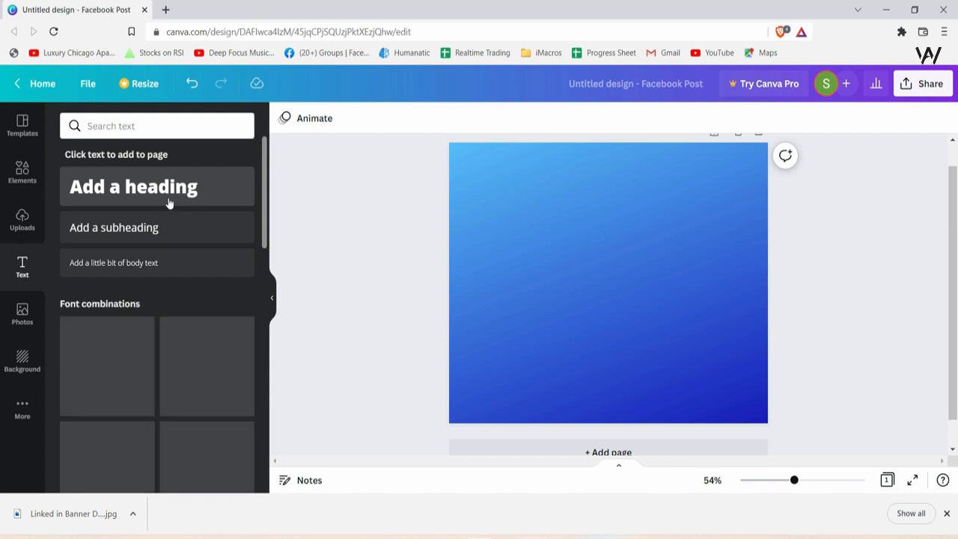
pyautogui.click(171, 205)
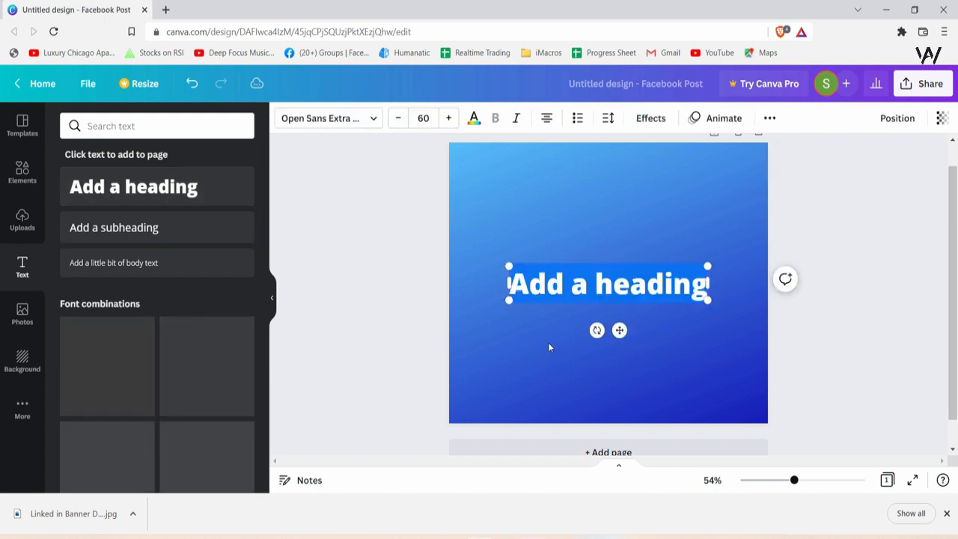
pyautogui.write('Special Offer')
# Format the Special Offer heading as uppercase, italic, black text.
pyautogui.hotkey('ctrl', 'a')
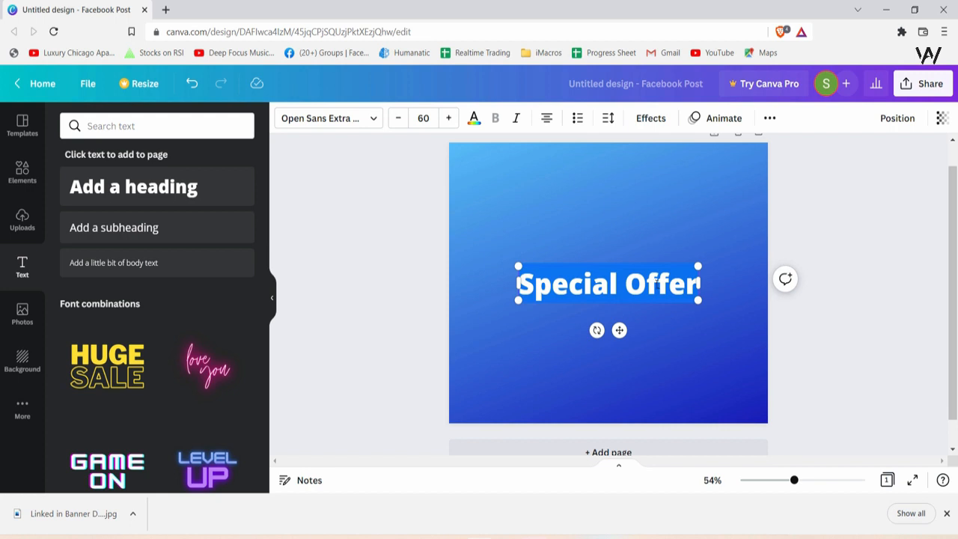
pyautogui.click(770, 117)
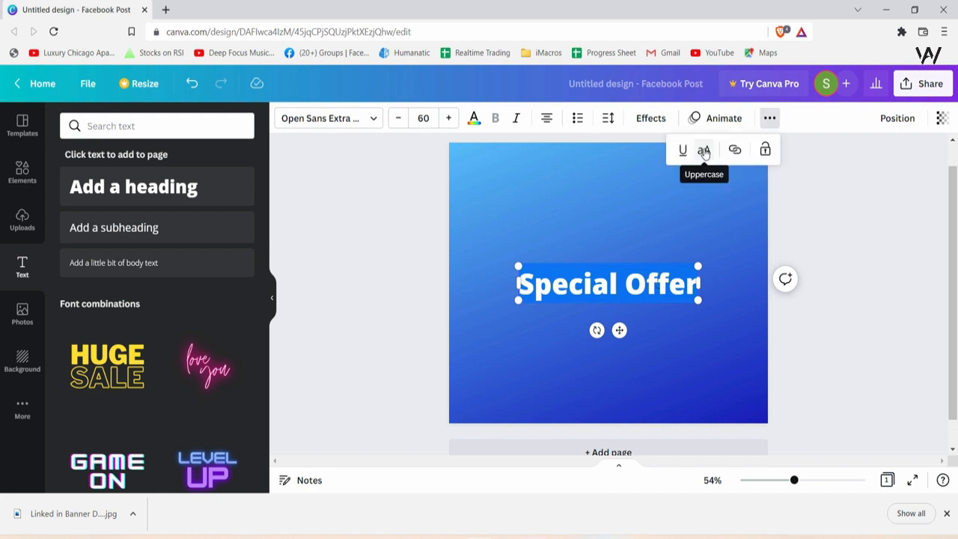
pyautogui.click(704, 151)
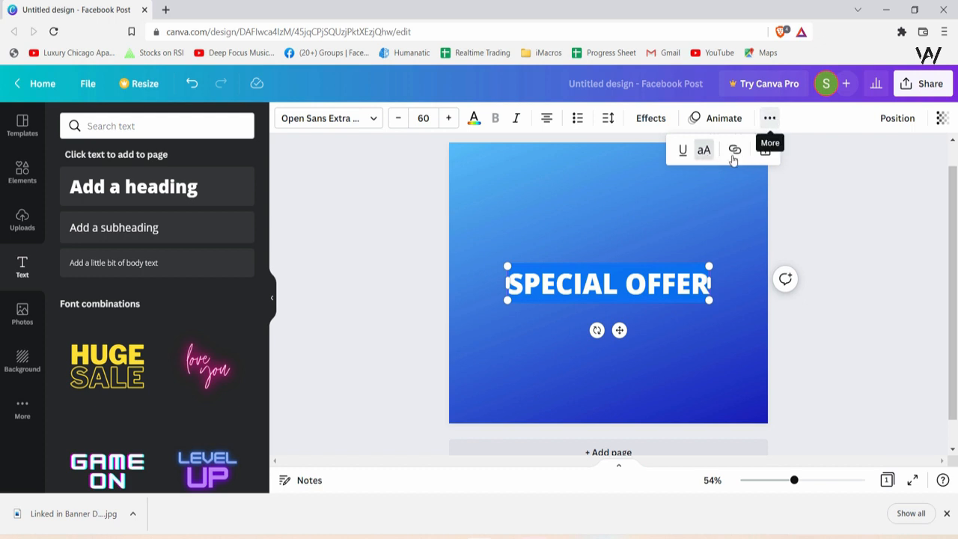
pyautogui.click(502, 336)
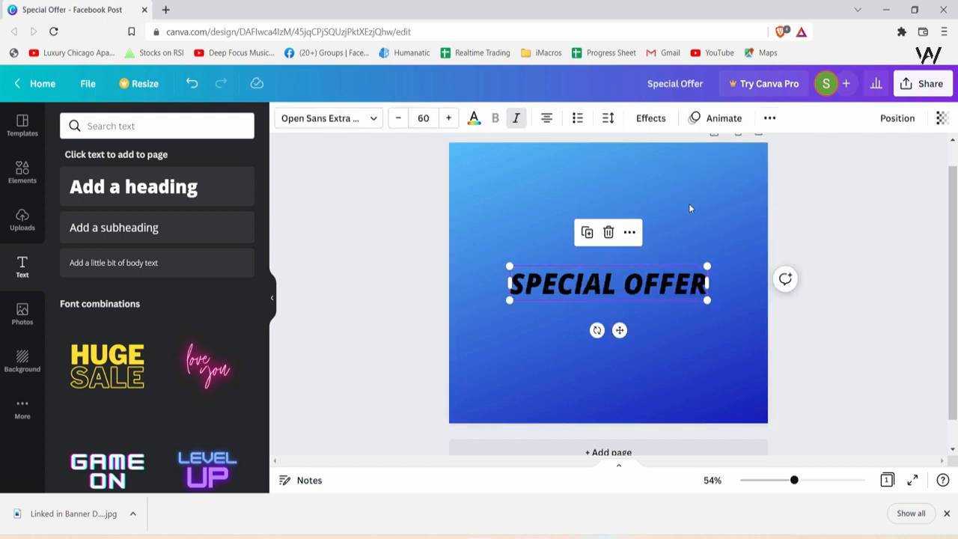
pyautogui.click(696, 337)
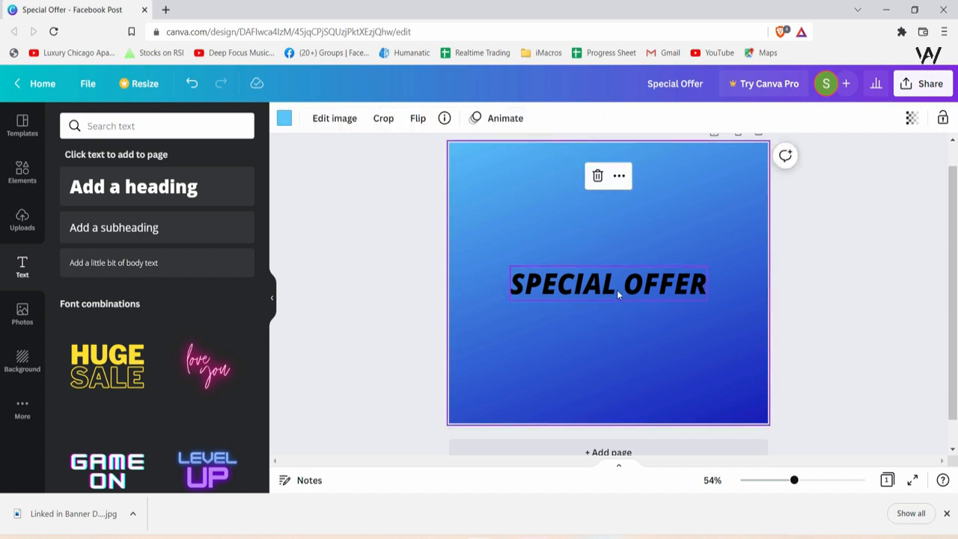
# Add a square shape behind the Special Offer heading and stretch it into a wide rectangle surrounding the text.
pyautogui.click(619, 294)
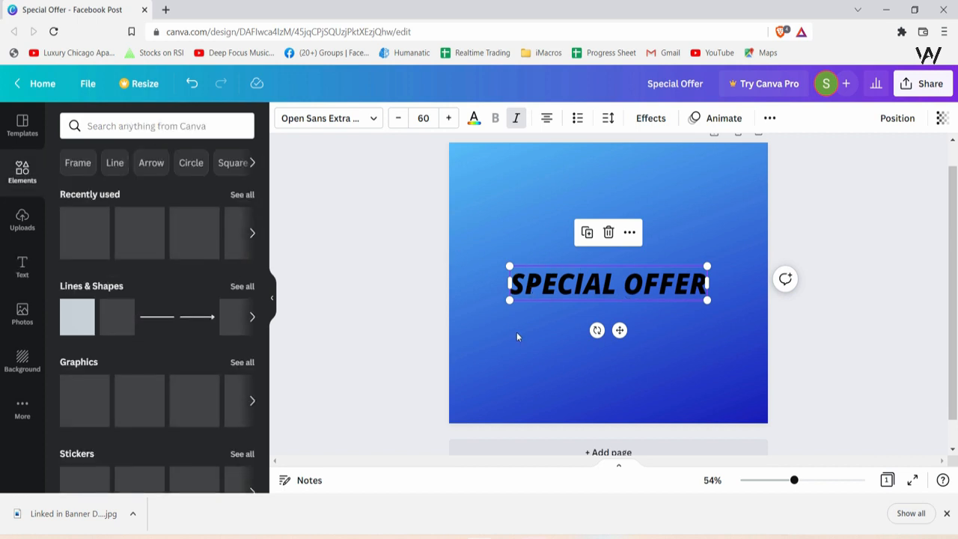
pyautogui.moveTo(77, 316); pyautogui.dragTo(496, 285)
pyautogui.moveTo(552, 334); pyautogui.dragTo(738, 306)
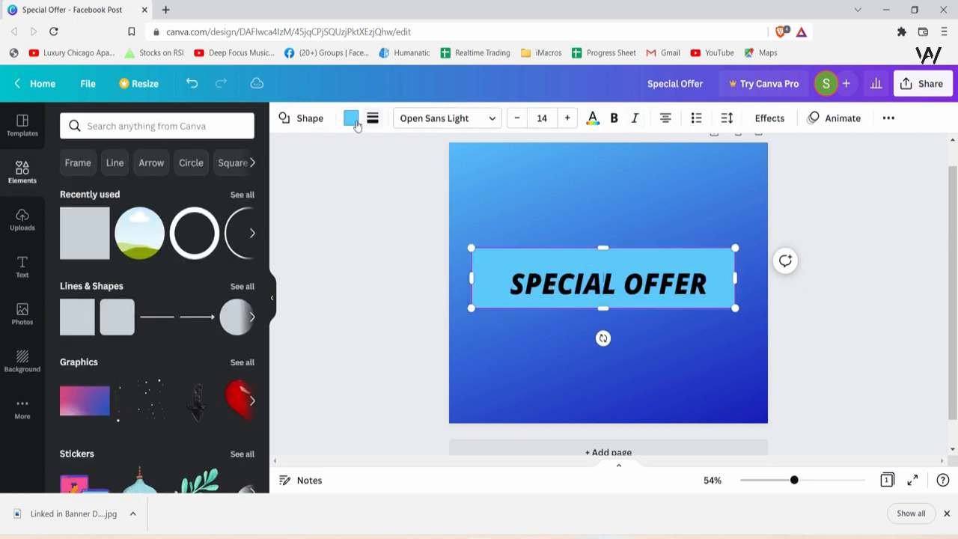
# Change the fill colour of the rectangle behind the heading to yellow.
pyautogui.click(351, 122)
pyautogui.scroll(-2, 187, 359)
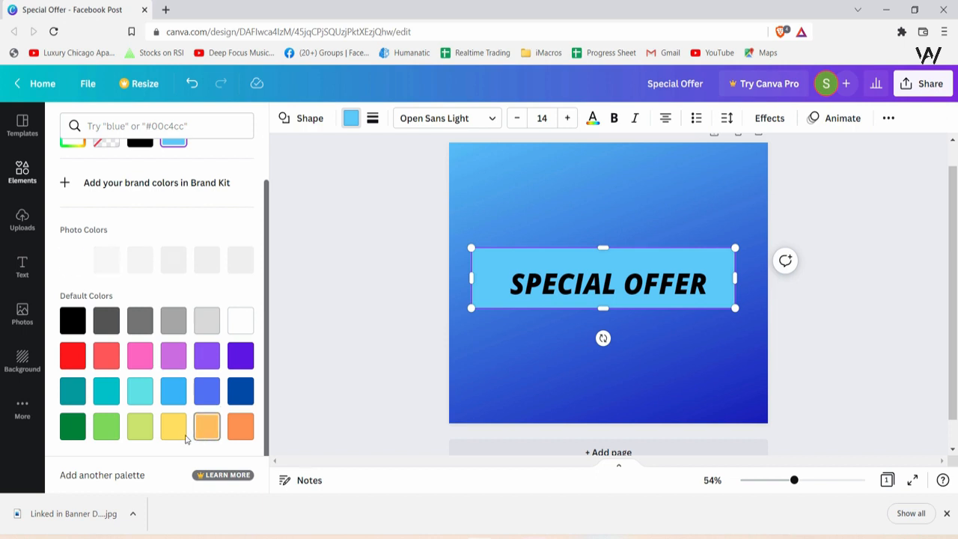
pyautogui.click(173, 425)
pyautogui.click(737, 345)
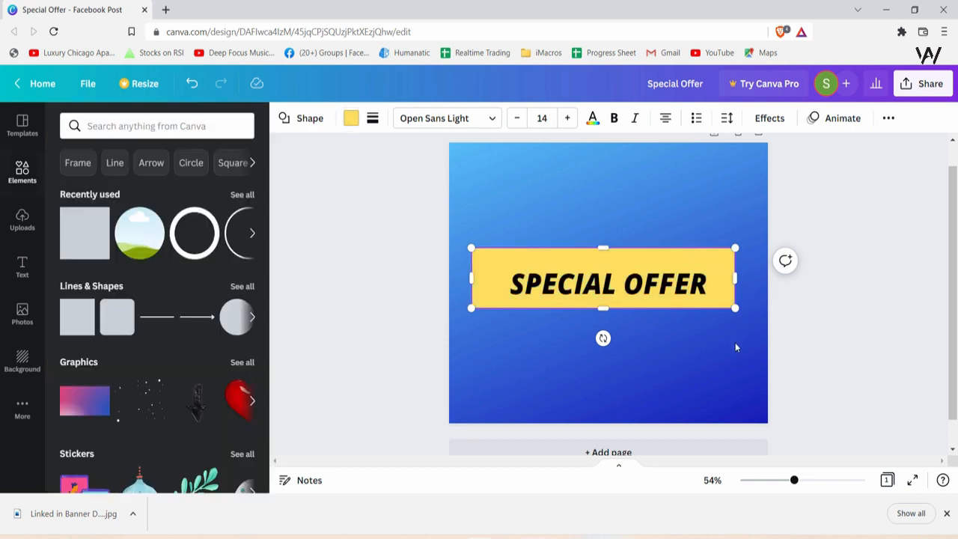
# Delete the yellow rectangle behind the Special Offer heading.
pyautogui.click(723, 345)
pyautogui.click(718, 281)
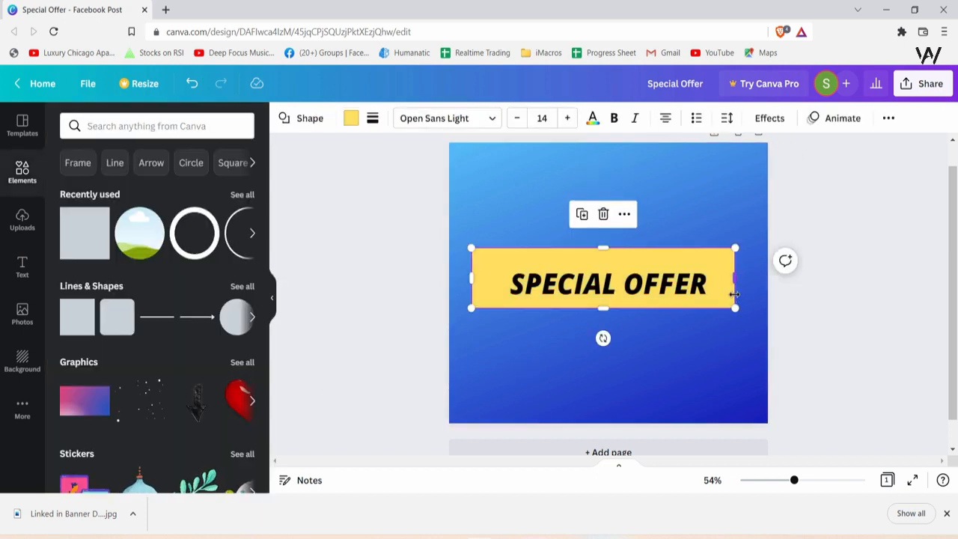
pyautogui.press('Delete')
# Apply the Background text effect to the Special Offer heading, giving it a yellow rounded box.
pyautogui.click(571, 292)
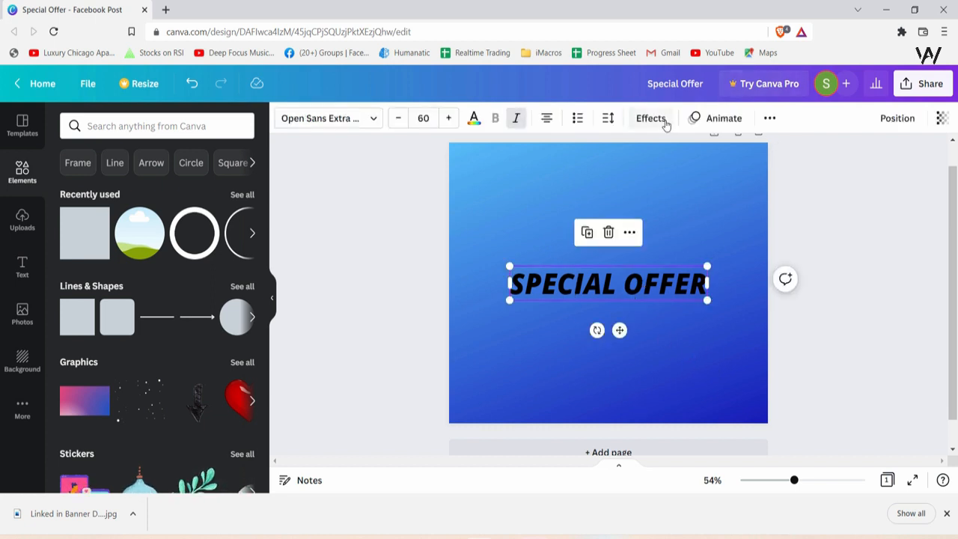
pyautogui.click(661, 120)
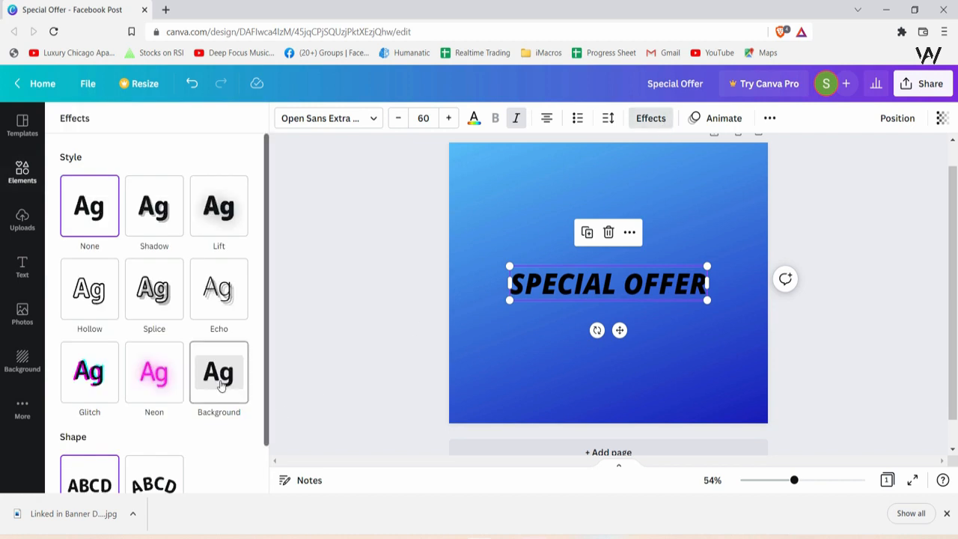
pyautogui.click(220, 385)
pyautogui.click(722, 392)
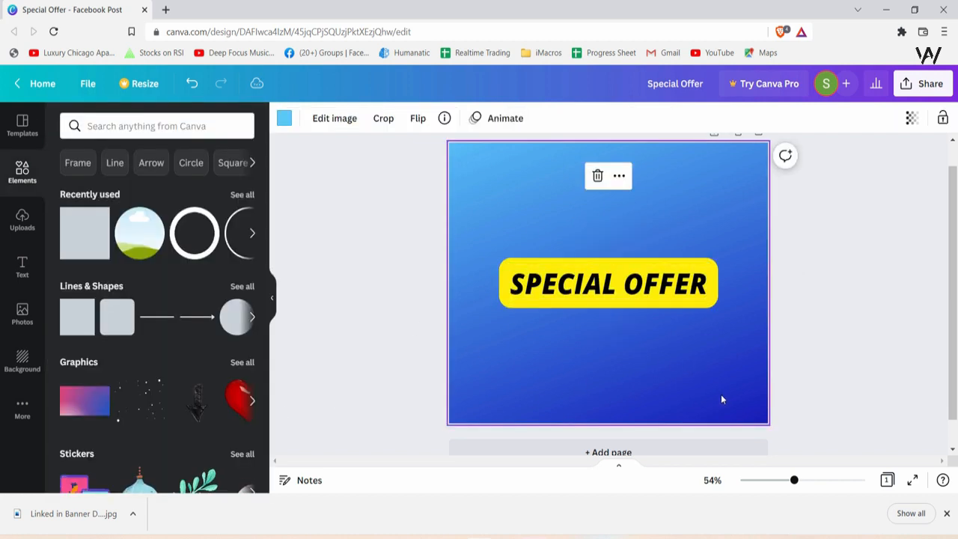
# Scale the Special Offer heading down slightly together with its yellow background.
pyautogui.click(704, 300)
pyautogui.click(713, 285)
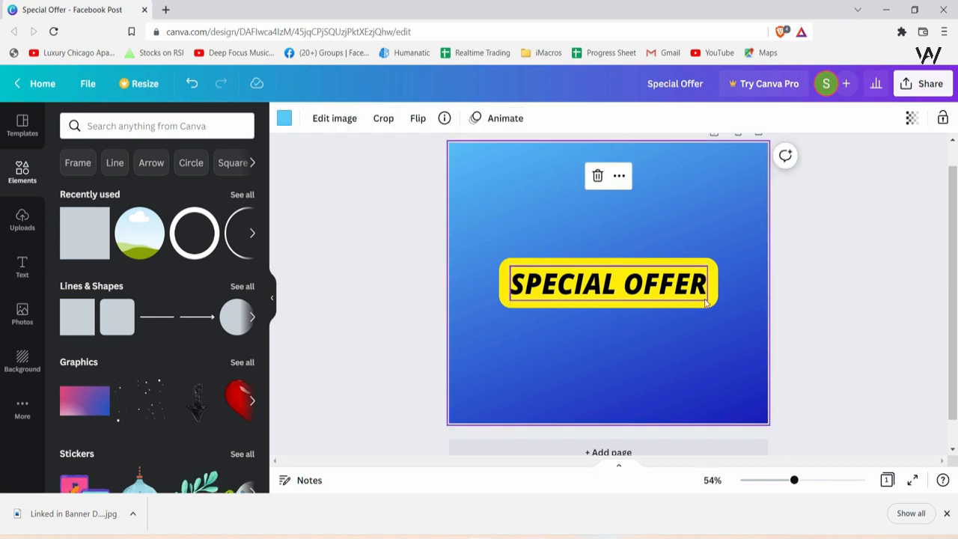
pyautogui.click(705, 300)
pyautogui.moveTo(705, 299); pyautogui.dragTo(684, 325)
pyautogui.click(718, 349)
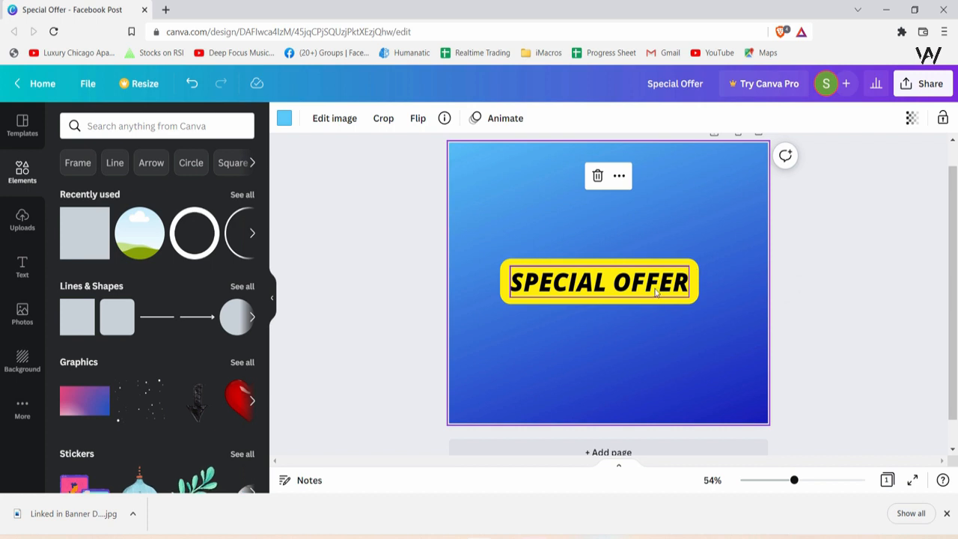
# Reduce the roundness of the Special Offer heading's yellow background to 37.
pyautogui.click(672, 304)
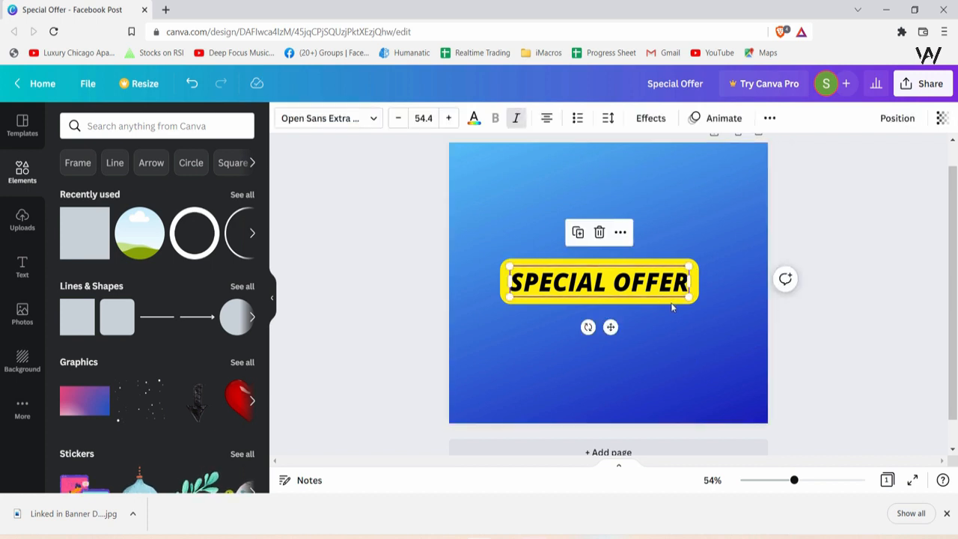
pyautogui.click(737, 373)
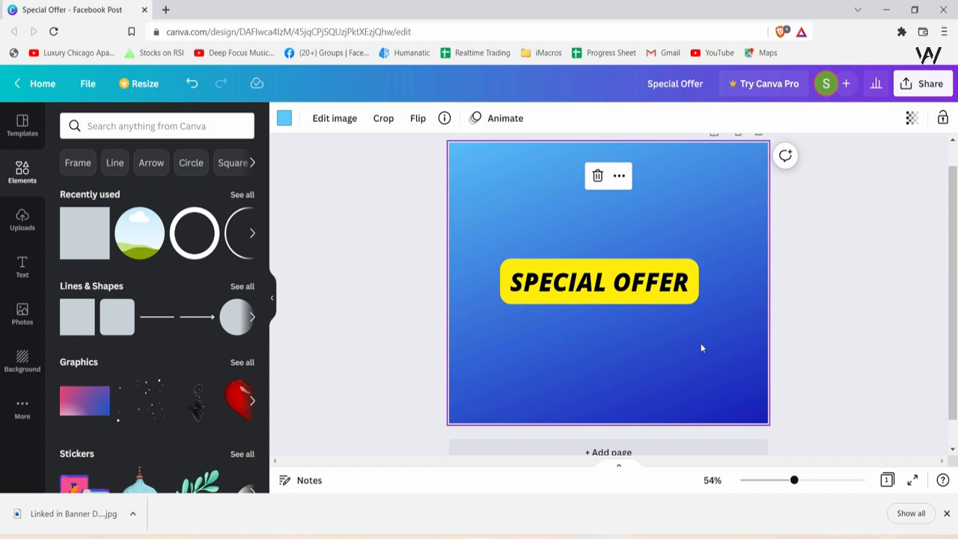
pyautogui.click(598, 282)
pyautogui.click(651, 118)
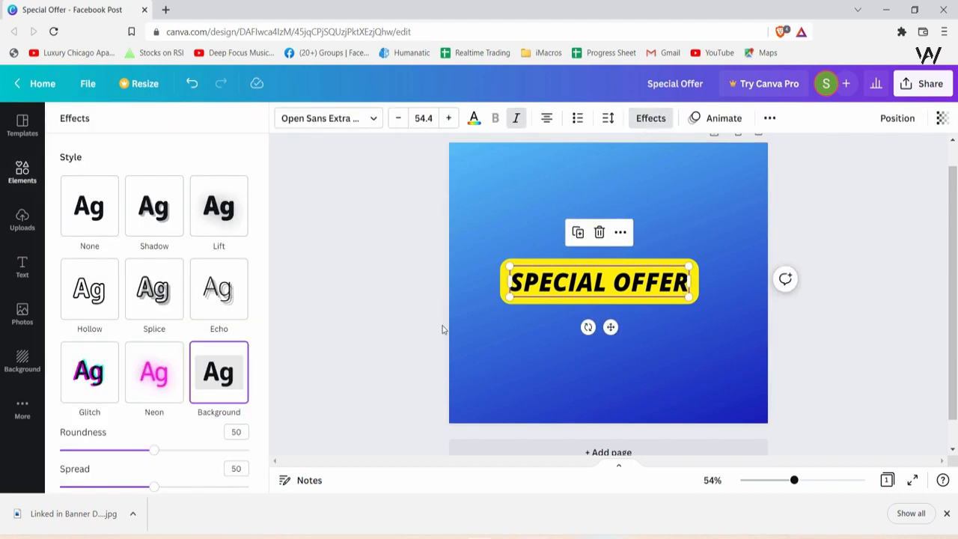
pyautogui.scroll(-2, 248, 357)
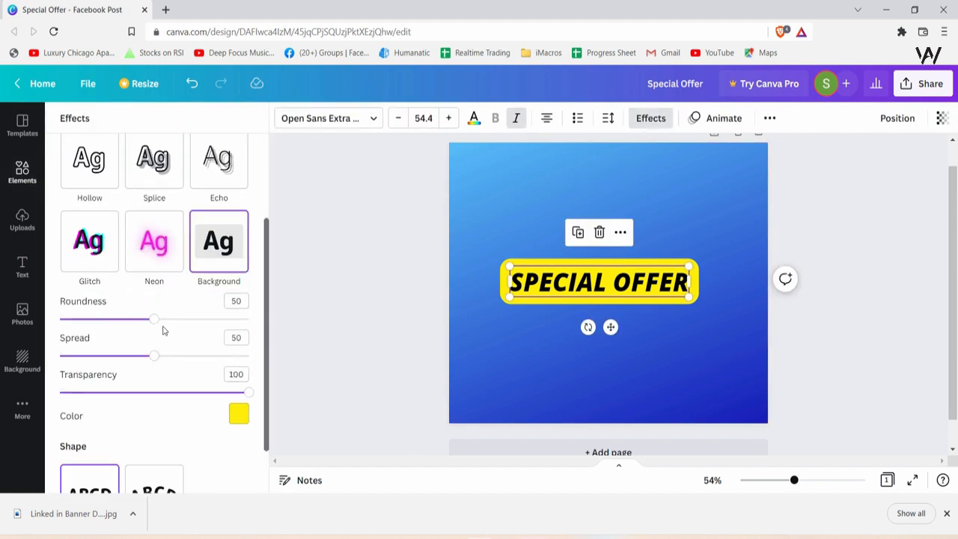
pyautogui.moveTo(155, 321); pyautogui.dragTo(128, 319)
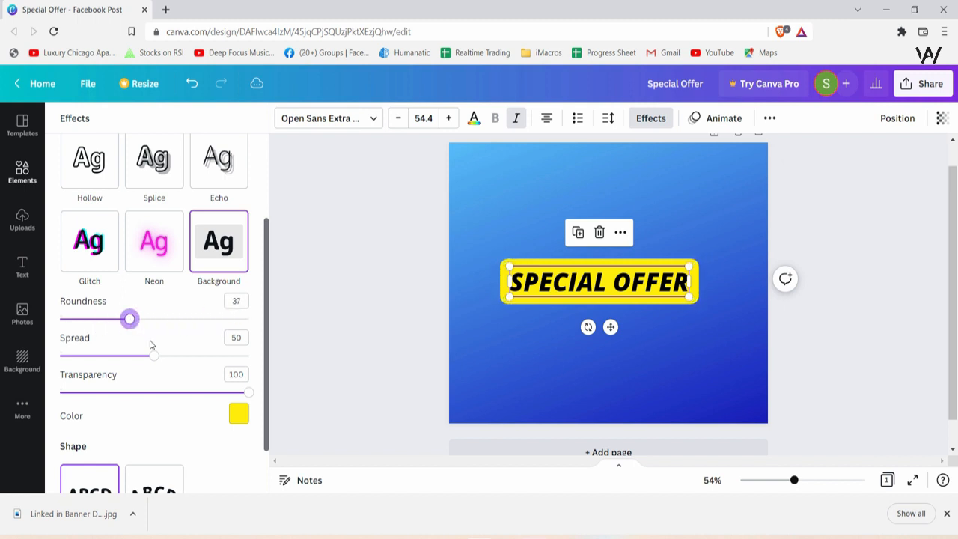
# Try a spread of 53, a transparency of 79 raised back to 100, and a lighter yellow on the Special Offer background.
pyautogui.moveTo(154, 357)
pyautogui.mouseDown()
pyautogui.moveTo(259, 359)
pyautogui.moveTo(150, 357)
pyautogui.moveTo(159, 357)
pyautogui.mouseUp()
pyautogui.moveTo(248, 392); pyautogui.dragTo(208, 390)
pyautogui.click(238, 414)
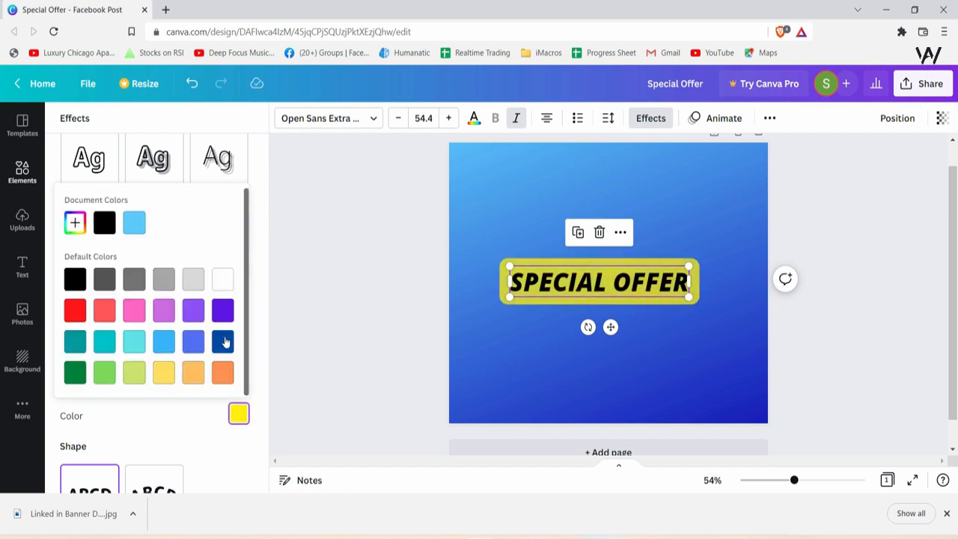
pyautogui.click(223, 342)
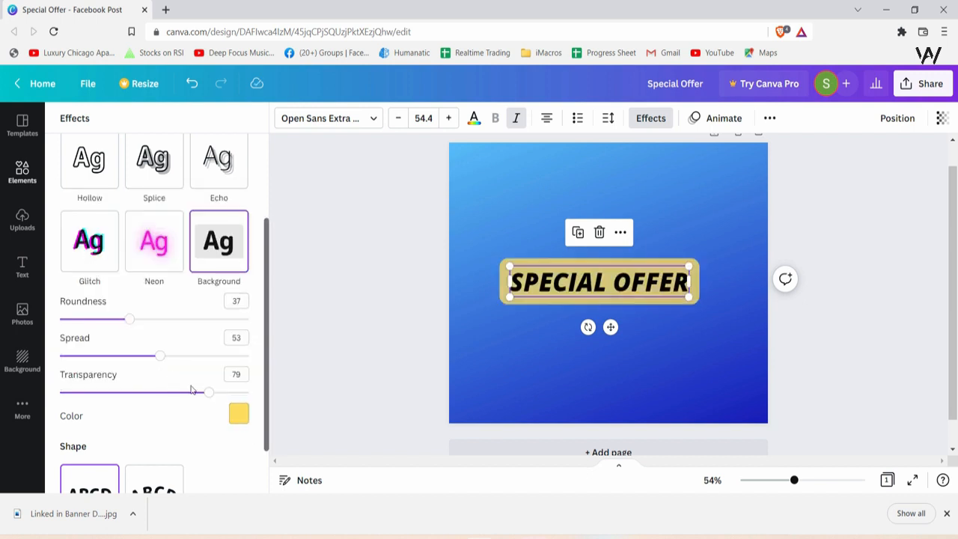
pyautogui.moveTo(209, 392); pyautogui.dragTo(274, 393)
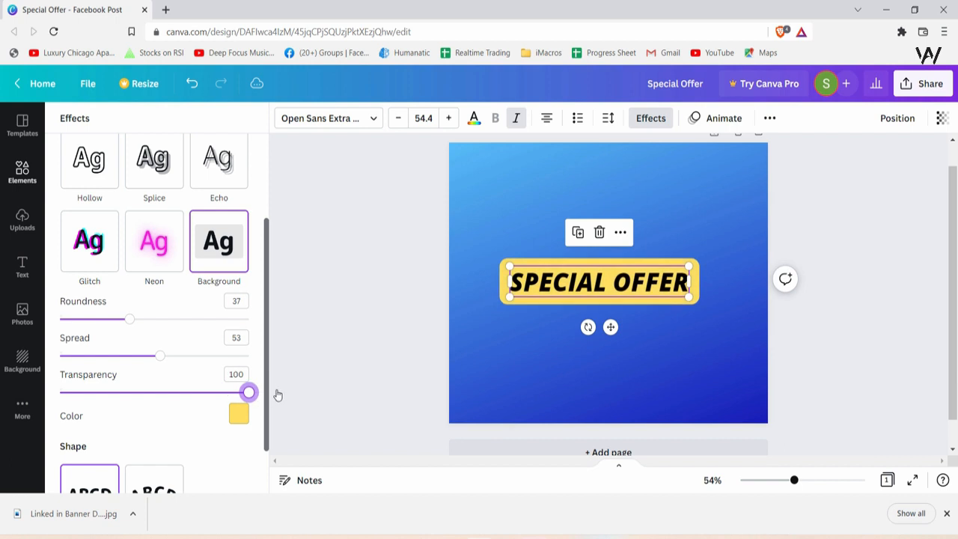
pyautogui.scroll(-1, 261, 356)
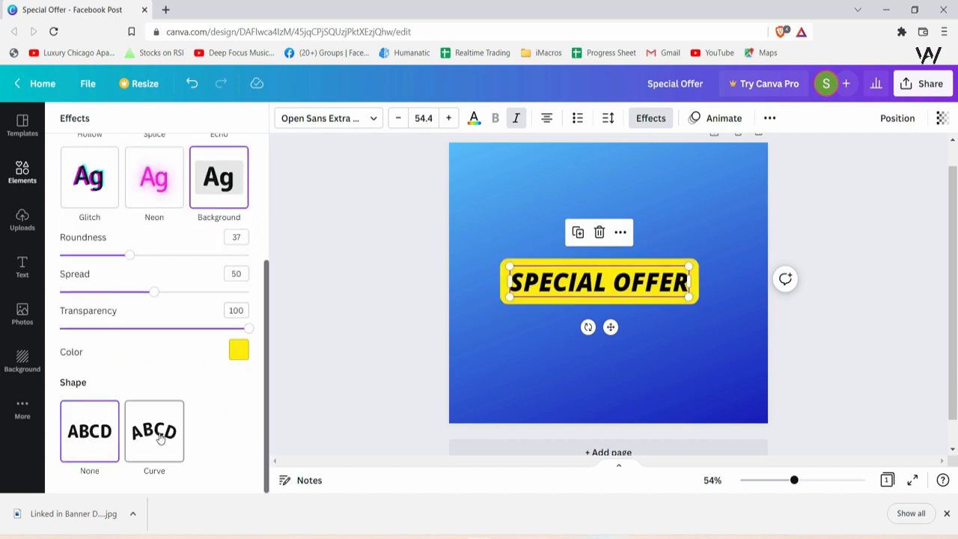
# Try the Curve shape on the Special Offer heading and undo it.
pyautogui.click(494, 337)
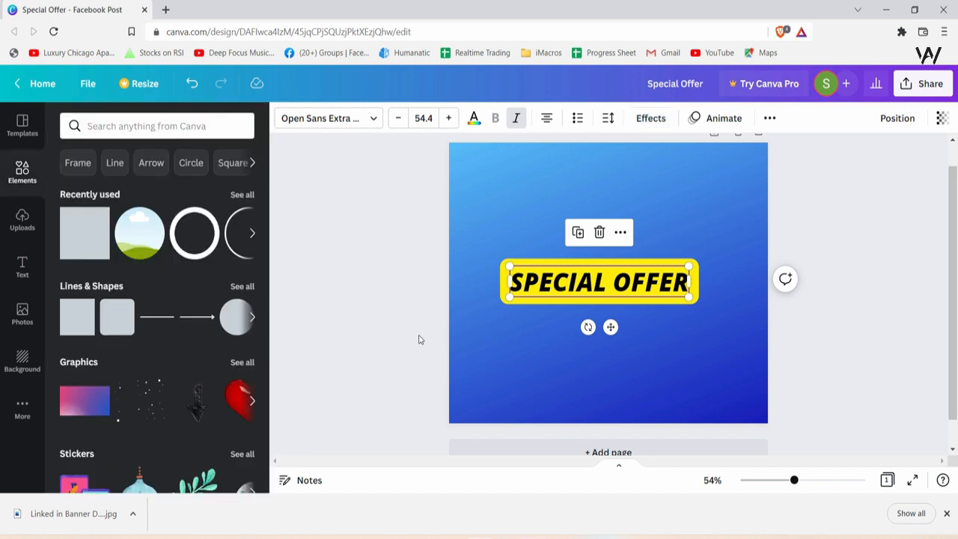
pyautogui.click(154, 429)
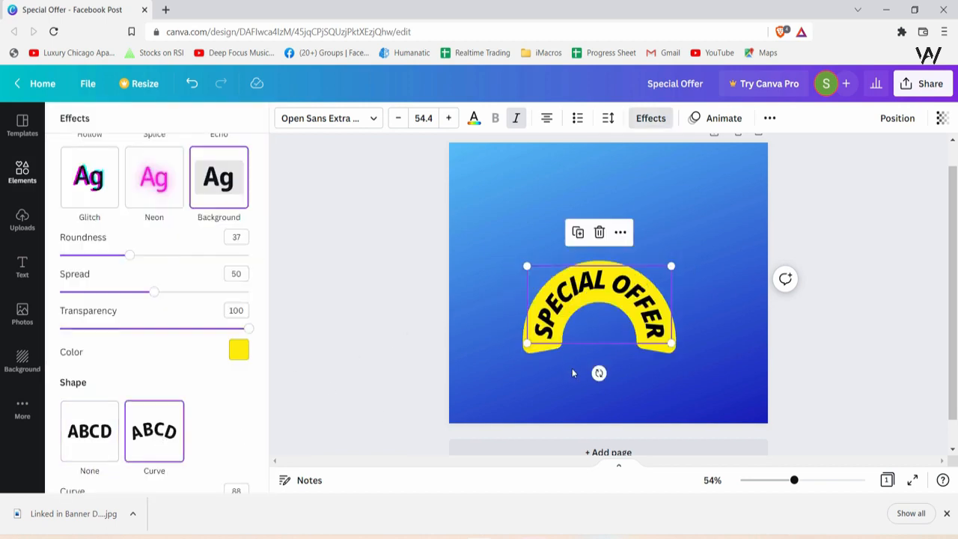
pyautogui.hotkey('ctrl', 'z')
pyautogui.click(677, 300)
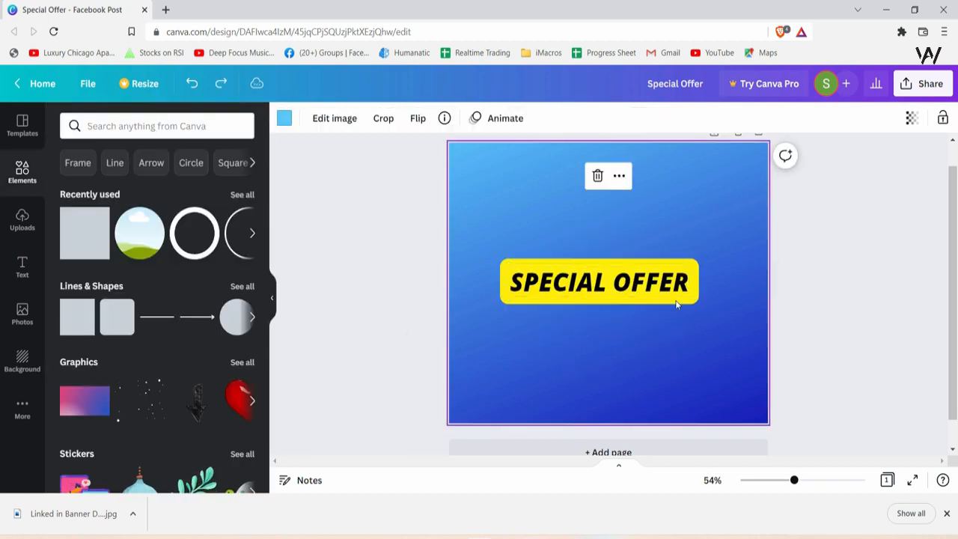
# Scale the Special Offer heading down to font size 43.1 and place it against the left edge near the page's top.
pyautogui.moveTo(675, 295); pyautogui.dragTo(600, 174)
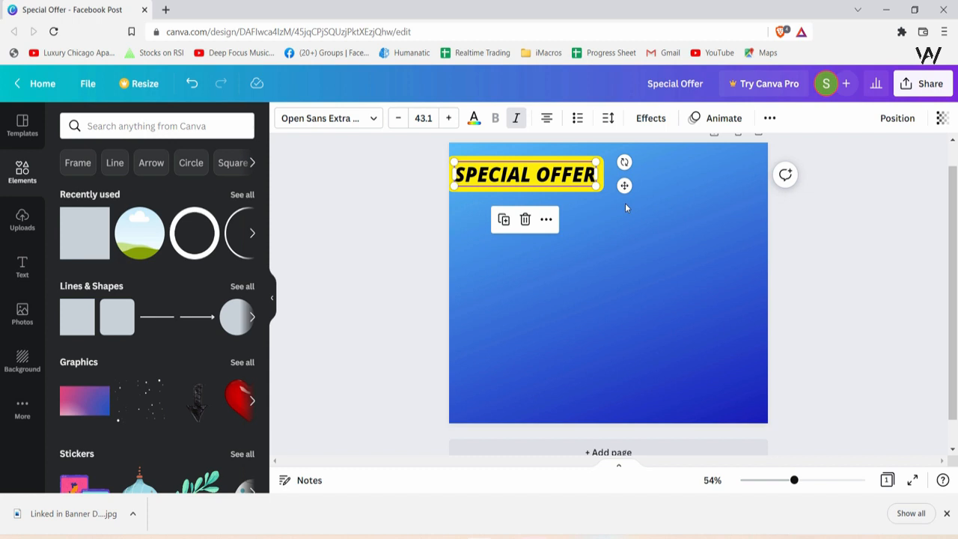
pyautogui.click(563, 261)
pyautogui.click(567, 190)
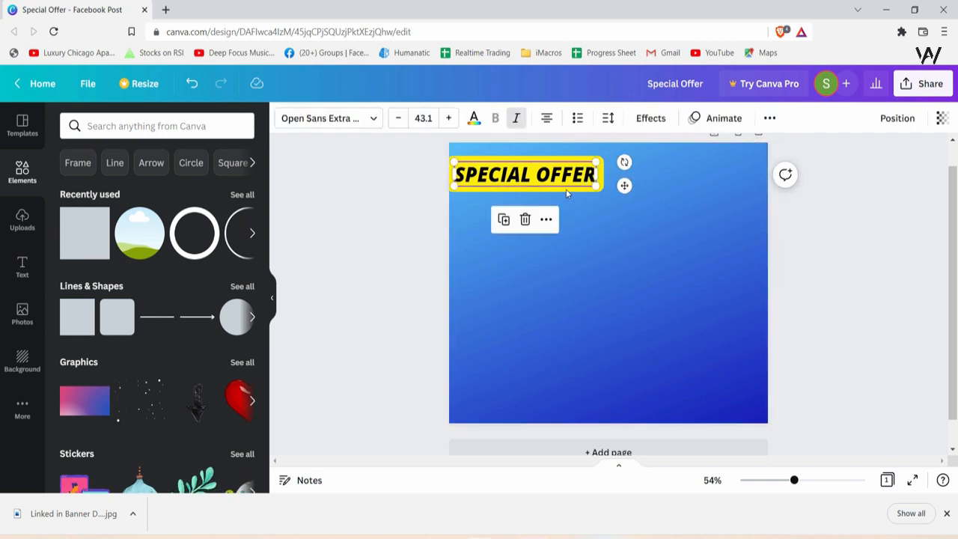
pyautogui.click(602, 232)
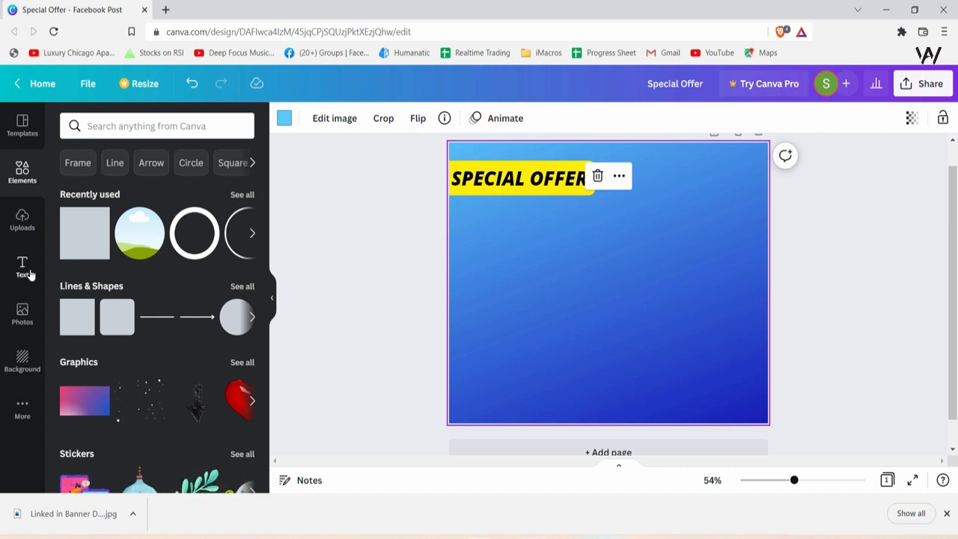
# Add a heading reading "Watches" in the middle of the page.
pyautogui.click(22, 271)
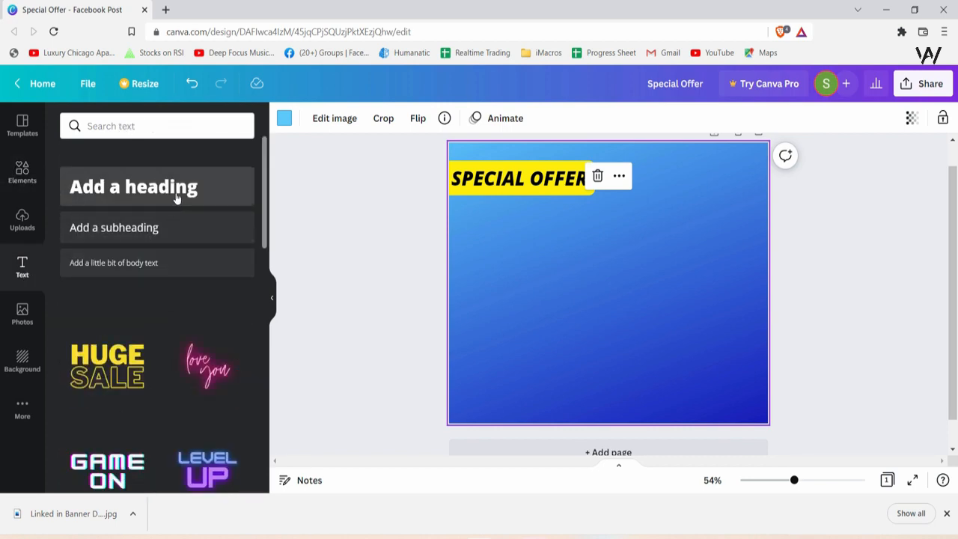
pyautogui.click(178, 194)
pyautogui.write('Watches')
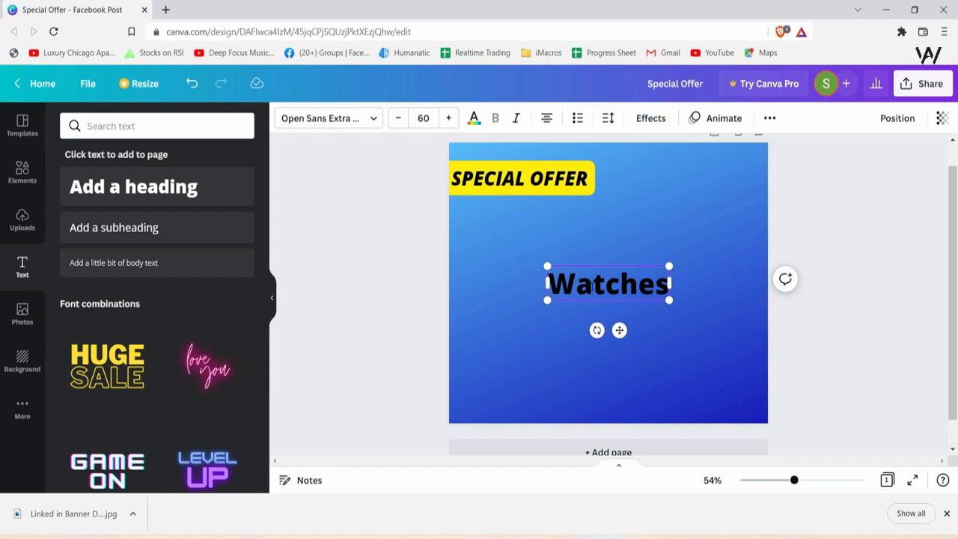
# Try to spread out the letters of Watches with blank spaces, undo it, and restore the word to "Watches".
pyautogui.press('Right')
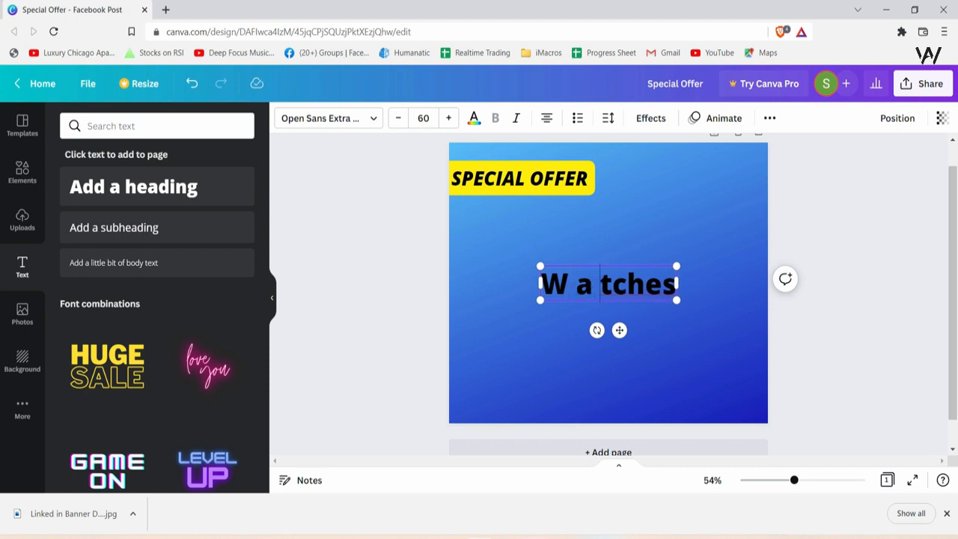
pyautogui.press('Right')
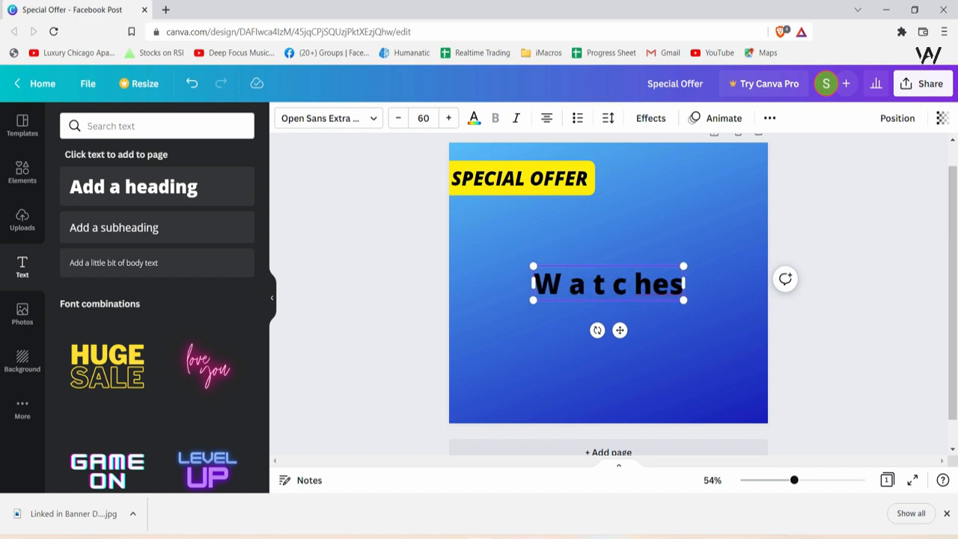
pyautogui.press('Right')
pyautogui.hotkey('ctrl', 'z')
pyautogui.hotkey('ctrl', 'z')
pyautogui.hotkey('ctrl', 'z')
pyautogui.hotkey('ctrl', 'z')
pyautogui.hotkey('ctrl', 'z')
pyautogui.hotkey('ctrl', 'z')
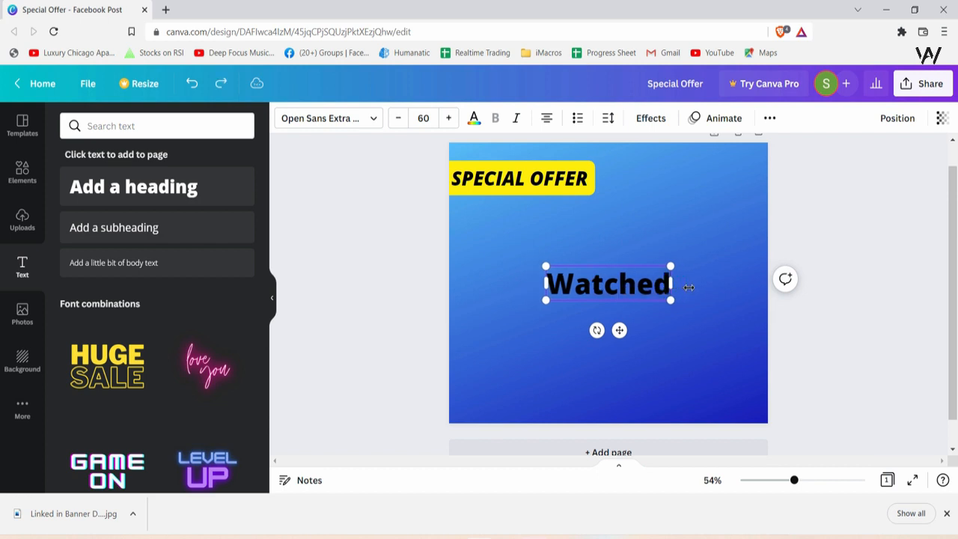
pyautogui.write('s')
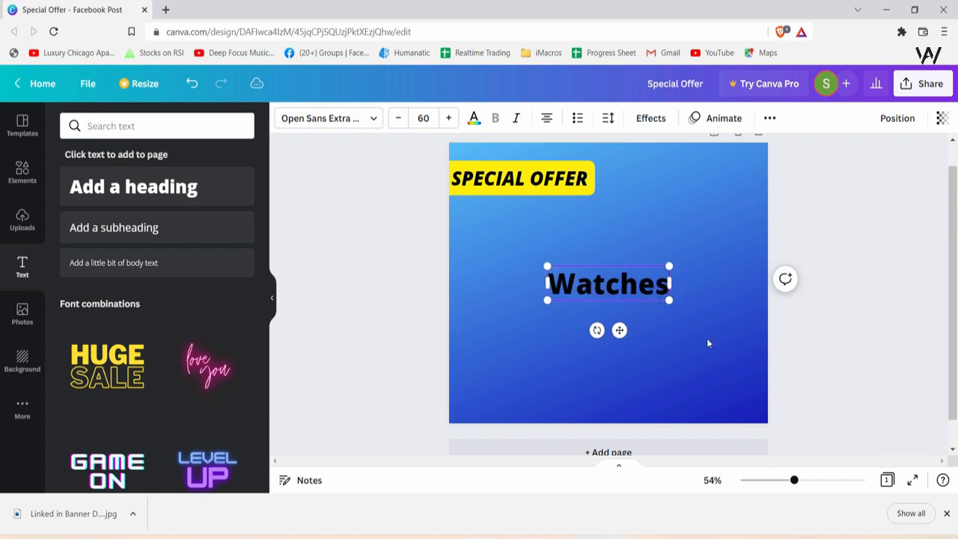
pyautogui.click(707, 337)
# Widen the letter spacing of the Watches heading considerably and shift it slightly to the right.
pyautogui.click(650, 290)
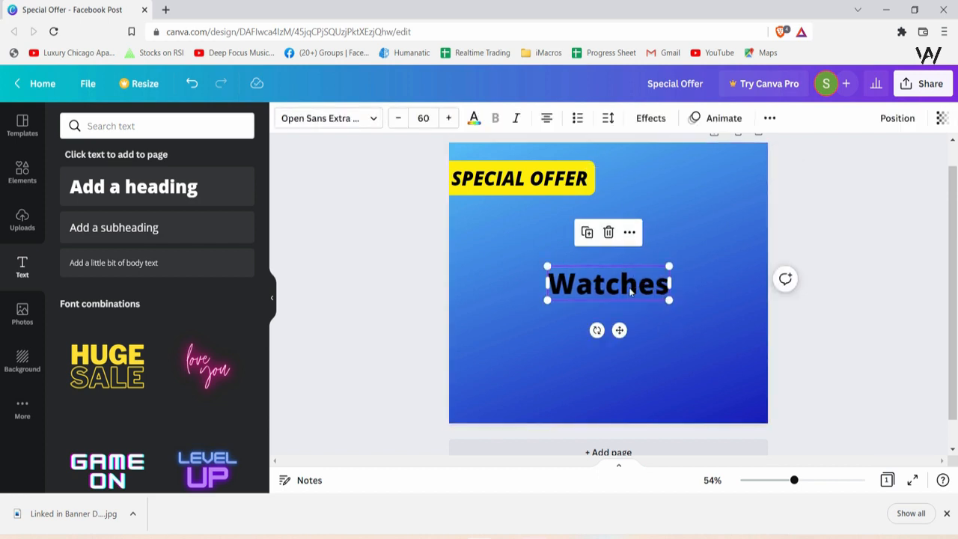
pyautogui.doubleClick(630, 291)
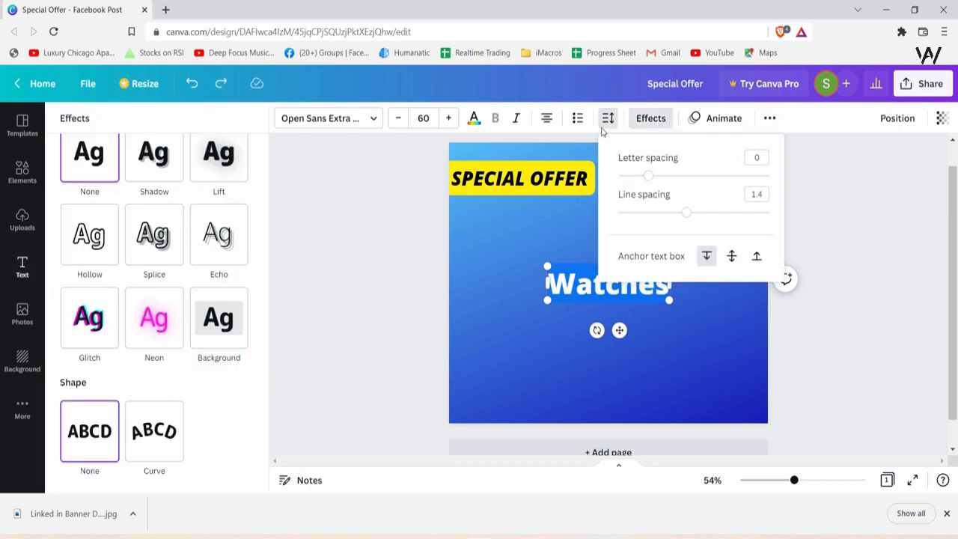
pyautogui.click(587, 262)
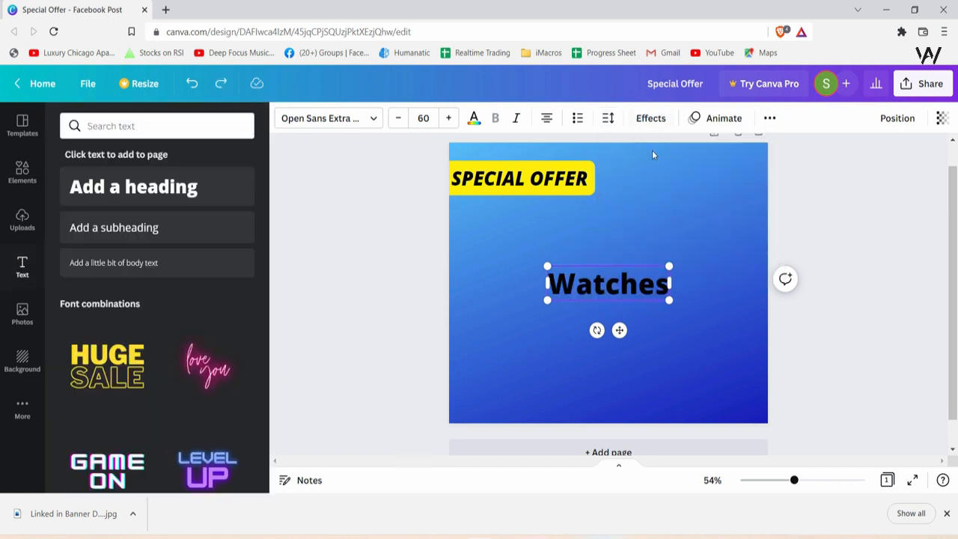
pyautogui.click(609, 121)
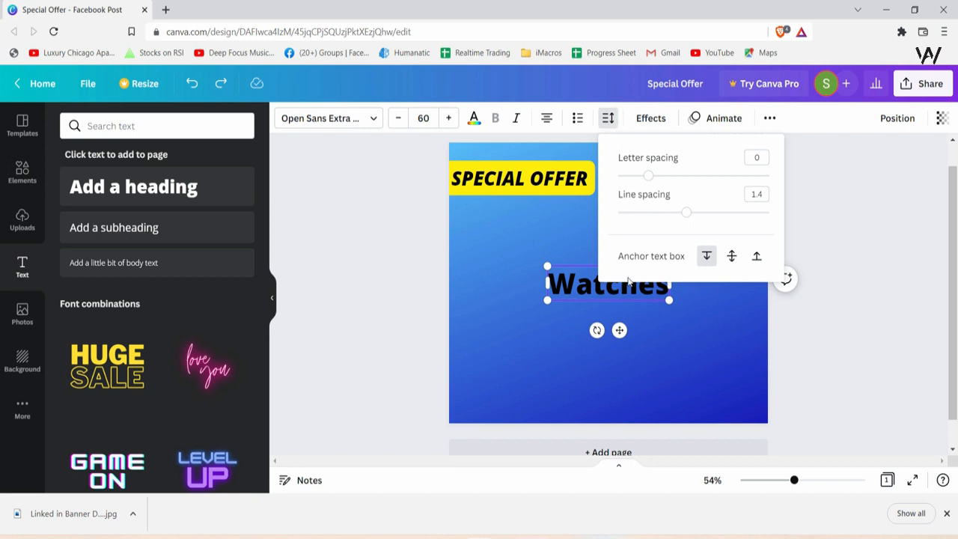
pyautogui.moveTo(650, 177); pyautogui.dragTo(733, 176)
pyautogui.click(697, 377)
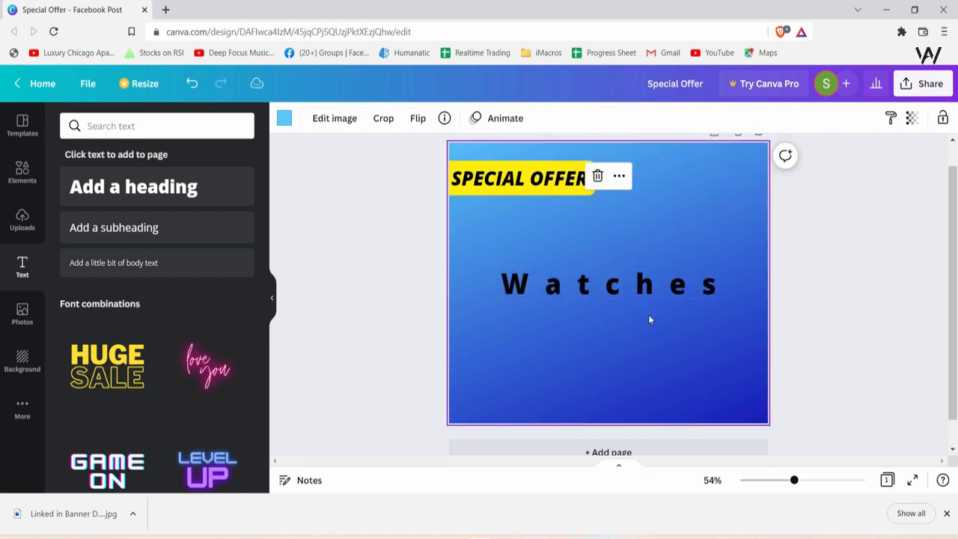
pyautogui.moveTo(642, 289); pyautogui.dragTo(650, 288)
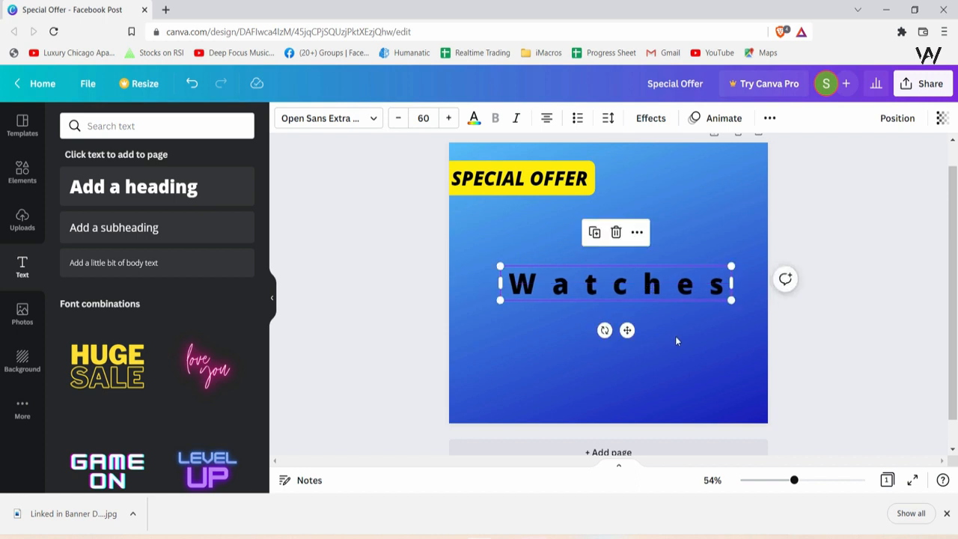
# Apply the Background text effect to the Watches heading.
pyautogui.doubleClick(663, 292)
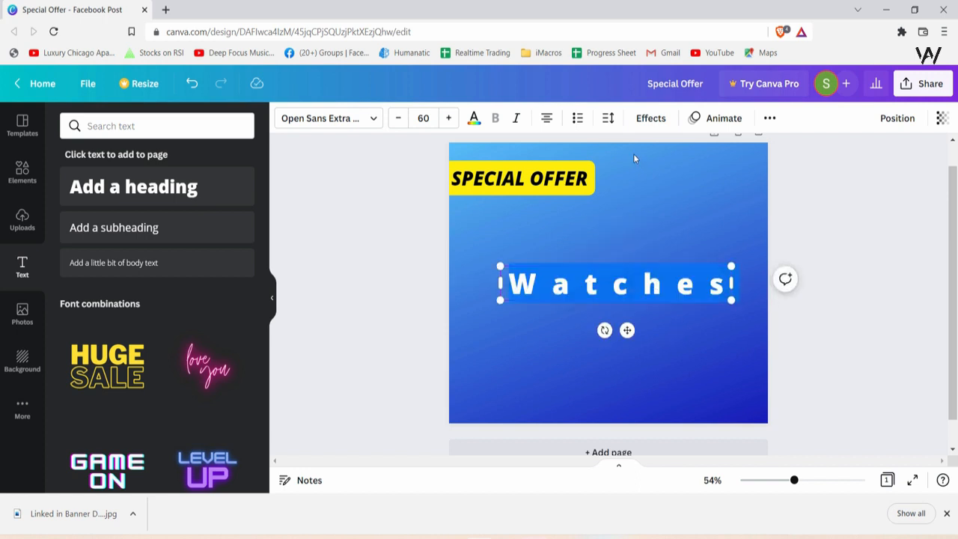
pyautogui.click(650, 117)
pyautogui.click(234, 389)
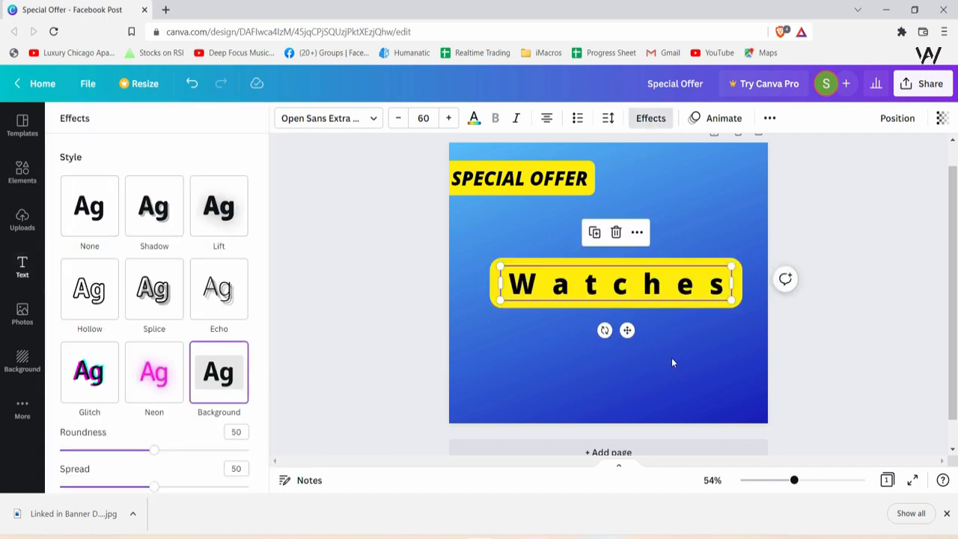
# Change the colour of the Watches heading's background effect to white.
pyautogui.click(475, 119)
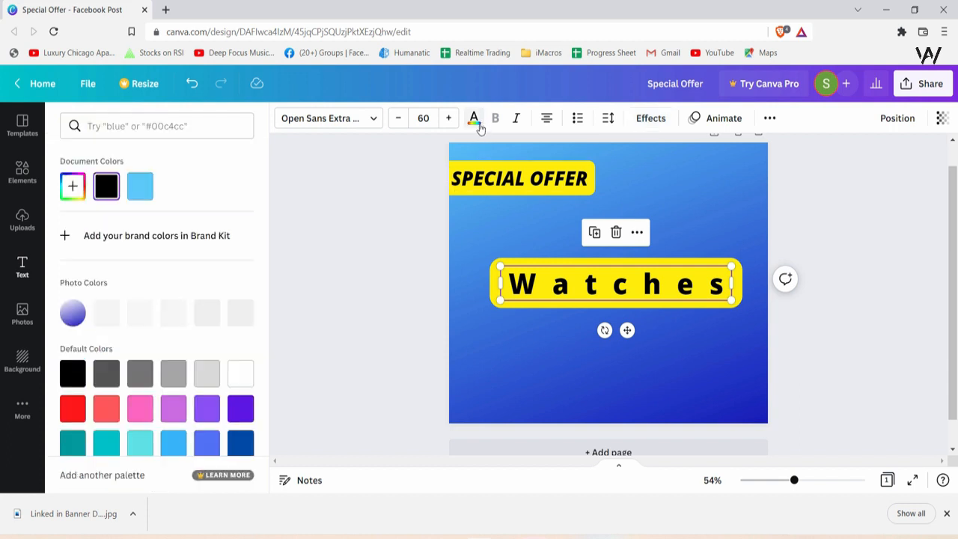
pyautogui.click(475, 119)
pyautogui.click(651, 118)
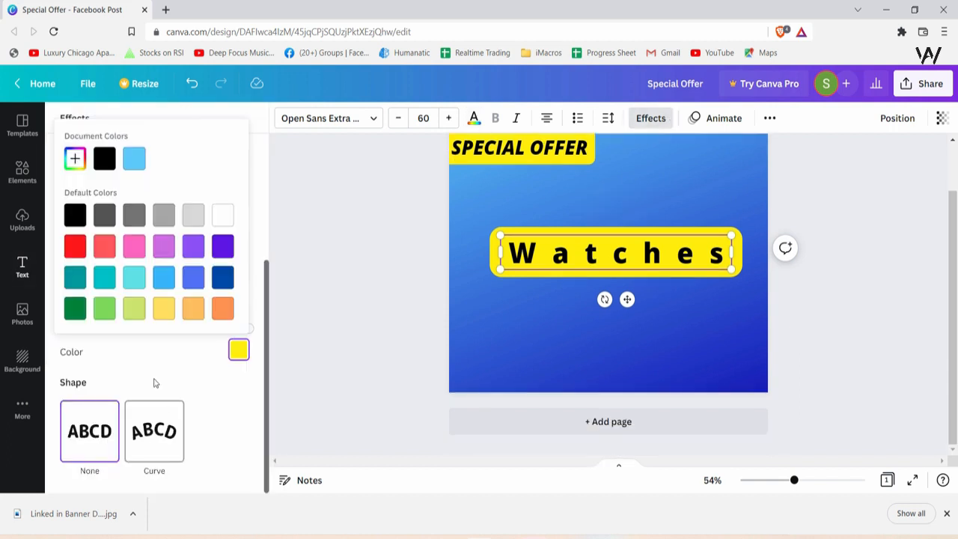
pyautogui.click(223, 216)
# Scale the Watches heading down to font size 51.3 and tighten its letter spacing.
pyautogui.click(733, 230)
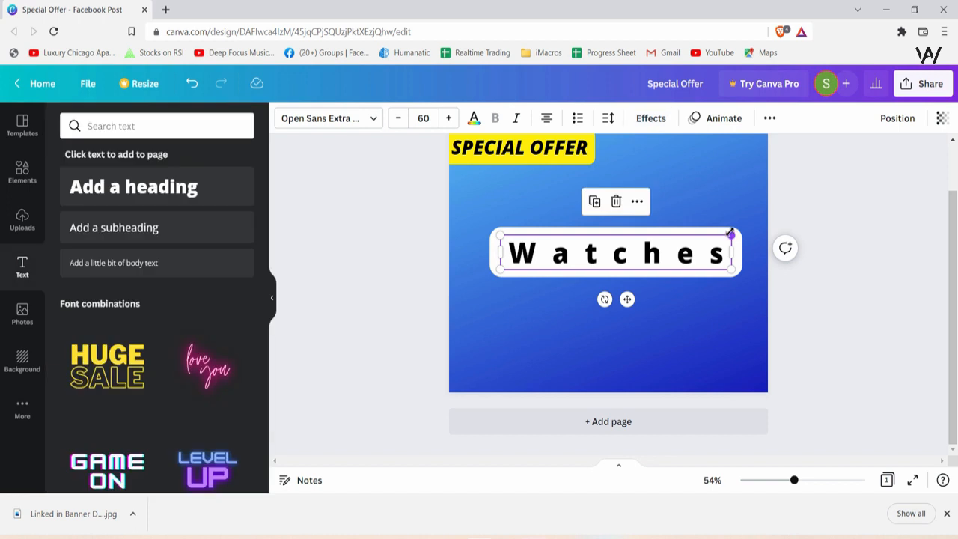
pyautogui.moveTo(733, 229); pyautogui.dragTo(698, 240)
pyautogui.click(674, 255)
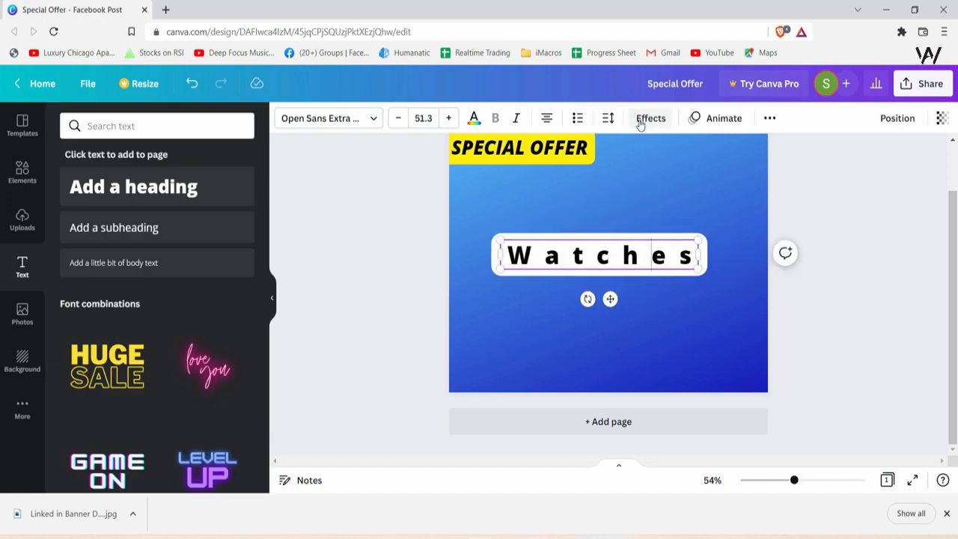
pyautogui.click(608, 118)
pyautogui.moveTo(734, 177); pyautogui.dragTo(699, 176)
pyautogui.click(690, 339)
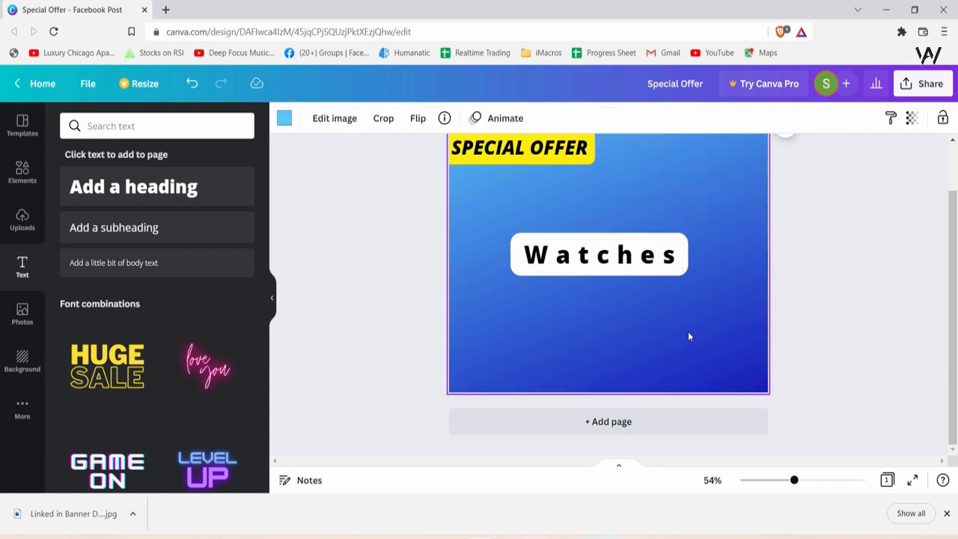
pyautogui.click(620, 255)
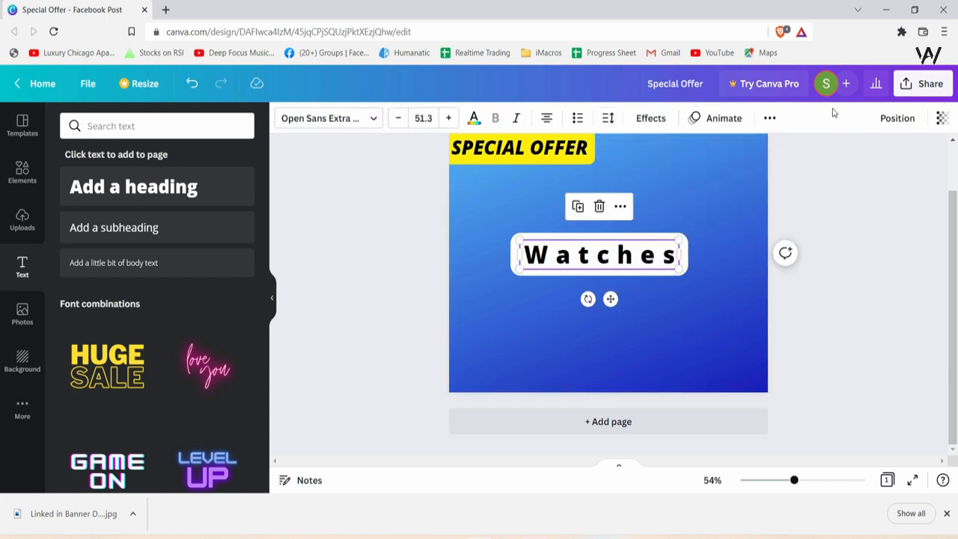
# Convert the Watches heading to uppercase.
pyautogui.click(769, 119)
pyautogui.click(683, 150)
pyautogui.click(735, 329)
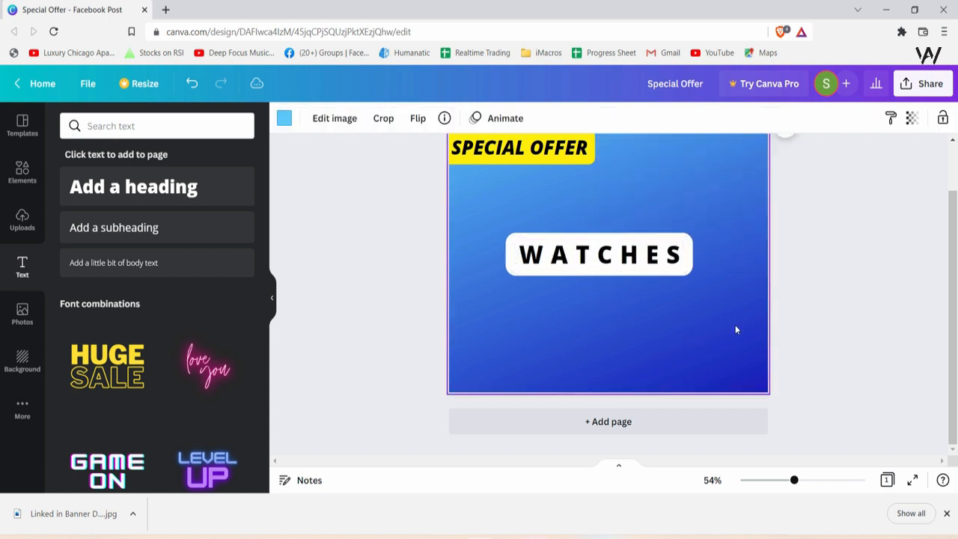
pyautogui.scroll(2, 735, 330)
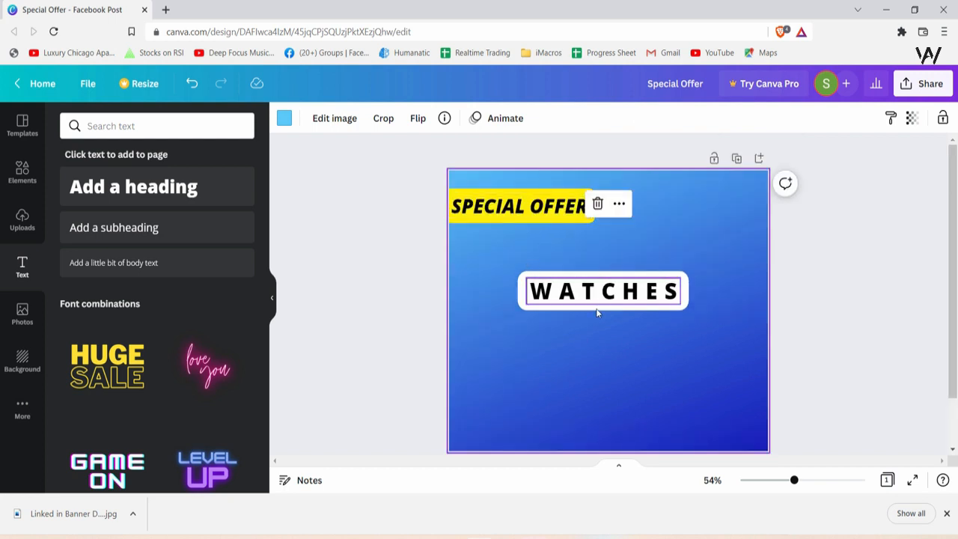
# Change the background effect's colour to white on the Special Offer heading and to yellow on the Watches heading.
pyautogui.click(517, 206)
pyautogui.click(650, 119)
pyautogui.scroll(-3, 168, 340)
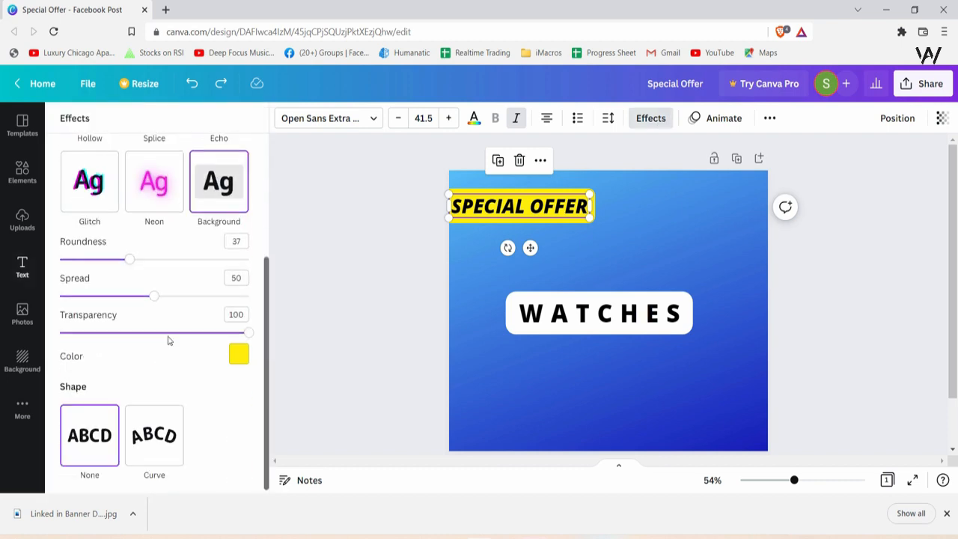
pyautogui.click(238, 354)
pyautogui.click(223, 214)
pyautogui.click(598, 313)
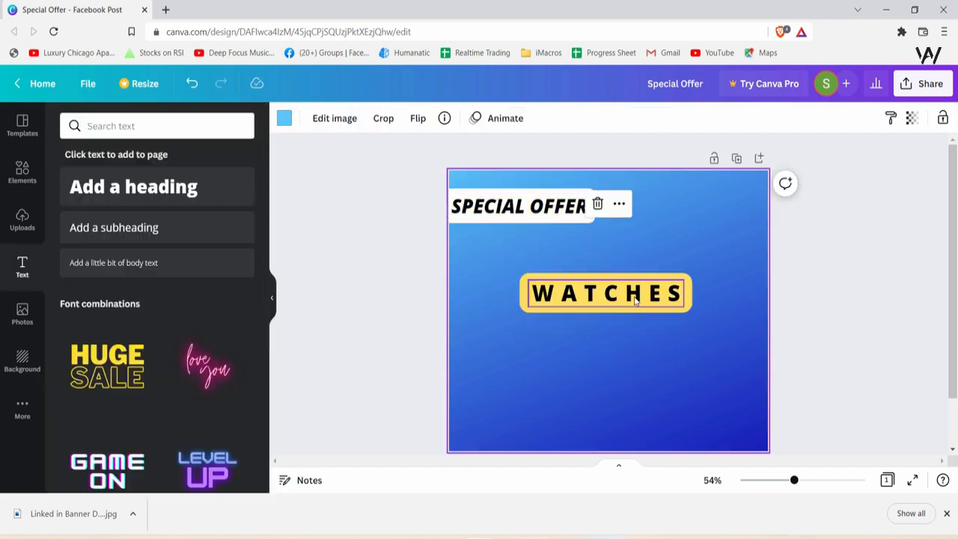
# Set the text colour of the Watches heading to Cobalt blue #004aad.
pyautogui.click(642, 311)
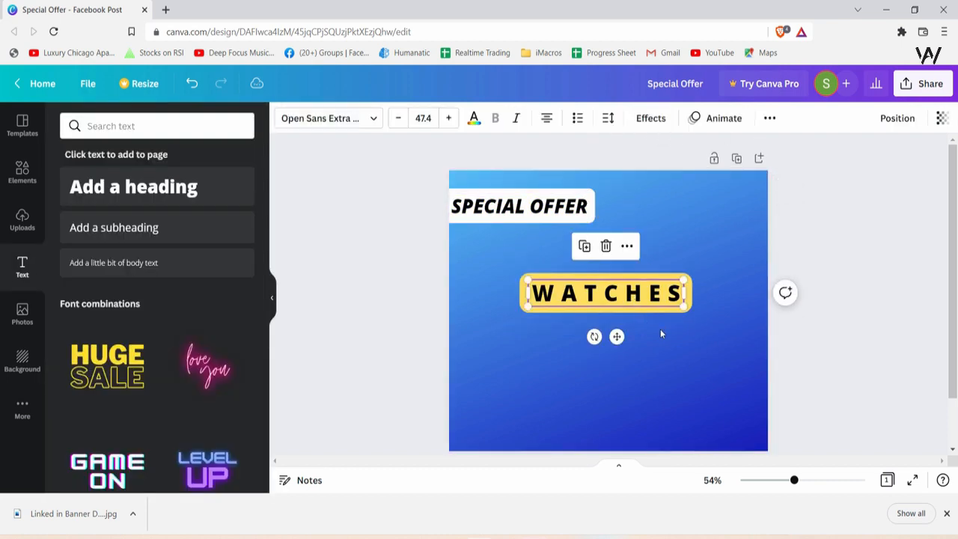
pyautogui.doubleClick(651, 296)
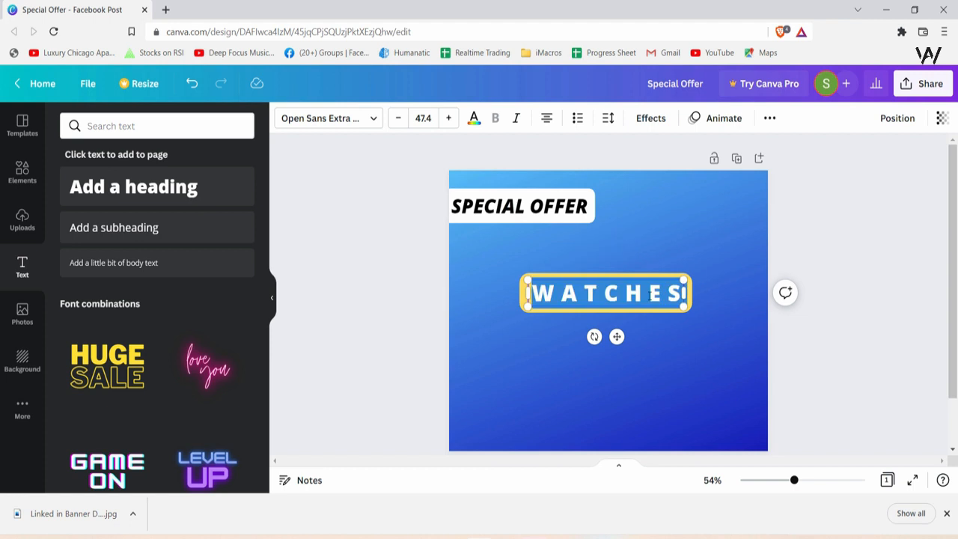
pyautogui.click(473, 118)
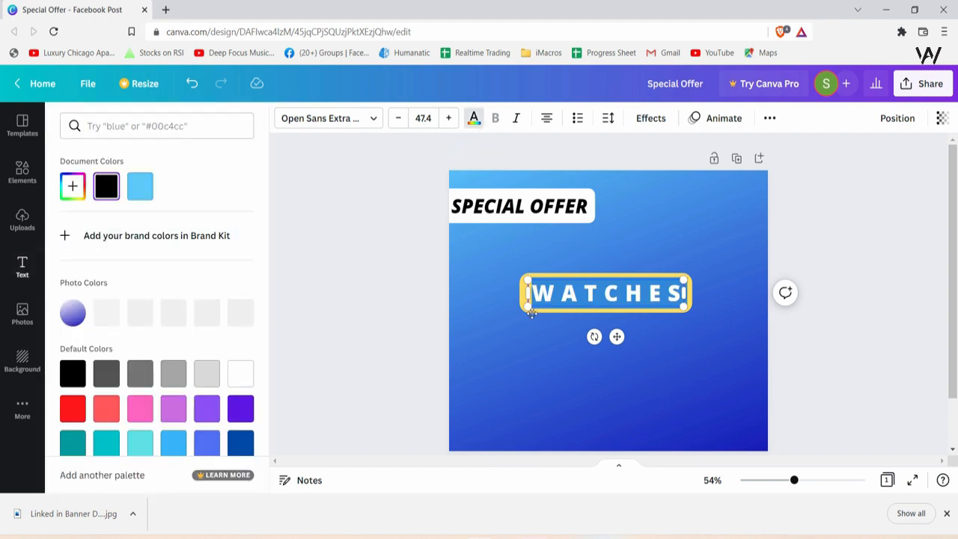
pyautogui.scroll(-1, 225, 359)
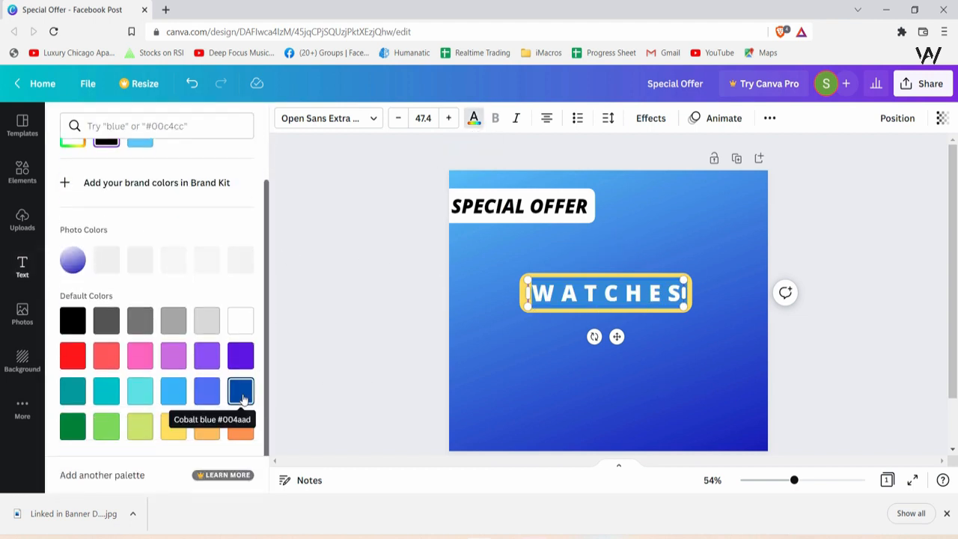
pyautogui.click(242, 399)
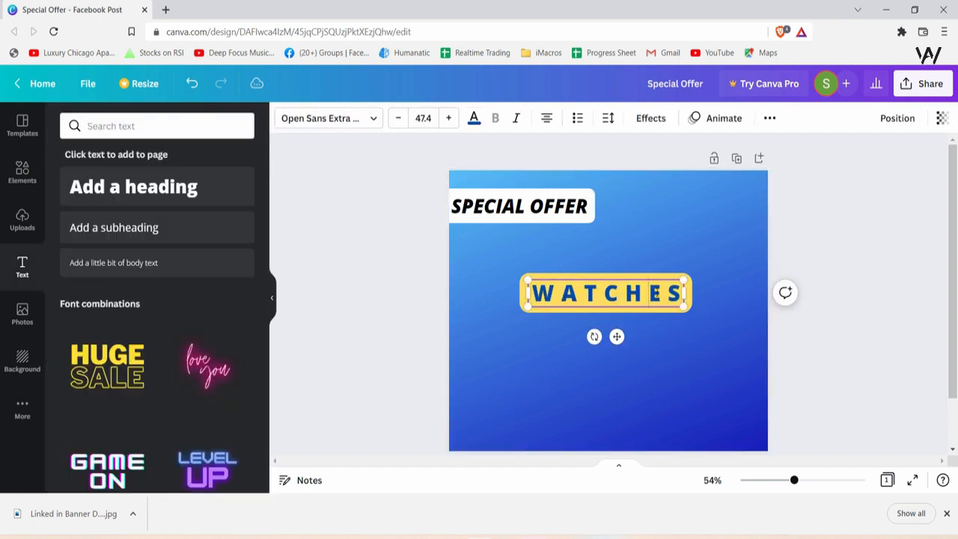
# Try a violet text colour on the Watches heading.
pyautogui.click(473, 118)
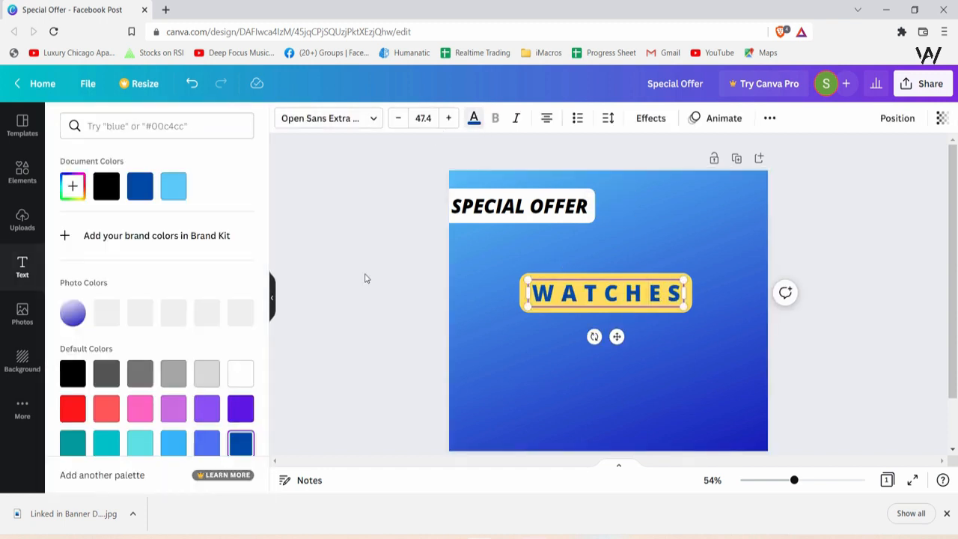
pyautogui.scroll(-1, 164, 314)
pyautogui.click(239, 352)
pyautogui.click(739, 390)
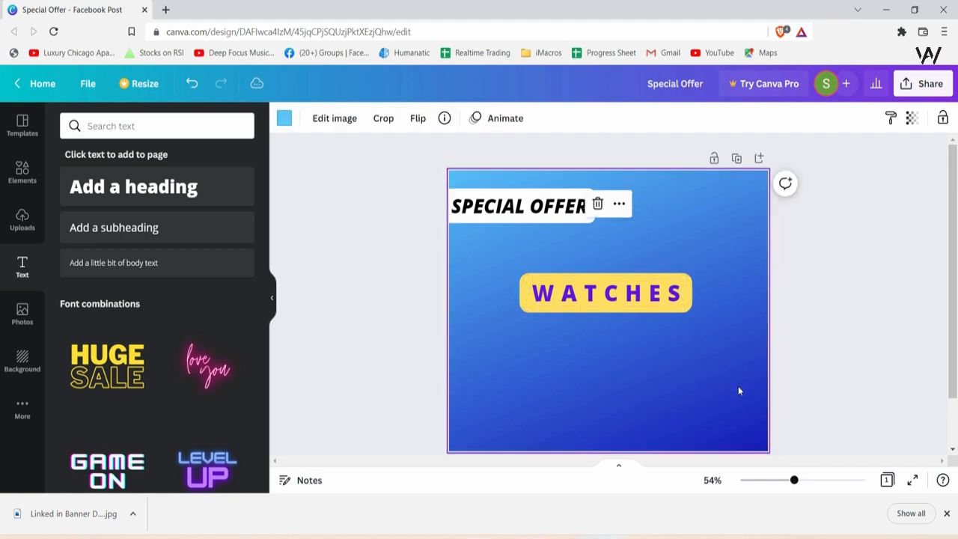
# Move the Watches heading directly beneath Special Offer, flush with the page's left edge, and scale it down to about font size 35.4.
pyautogui.click(657, 307)
pyautogui.moveTo(657, 307); pyautogui.dragTo(527, 246)
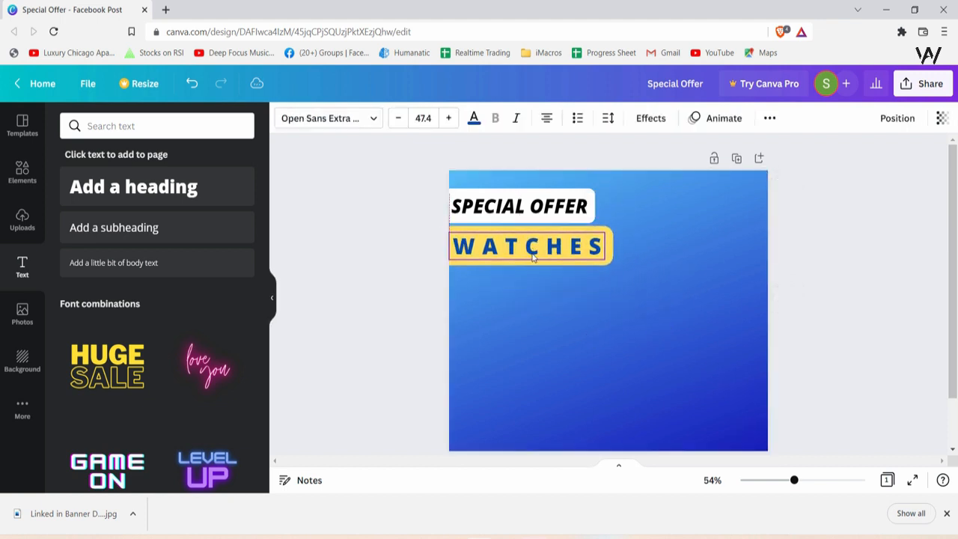
pyautogui.moveTo(603, 259); pyautogui.dragTo(570, 248)
pyautogui.click(593, 261)
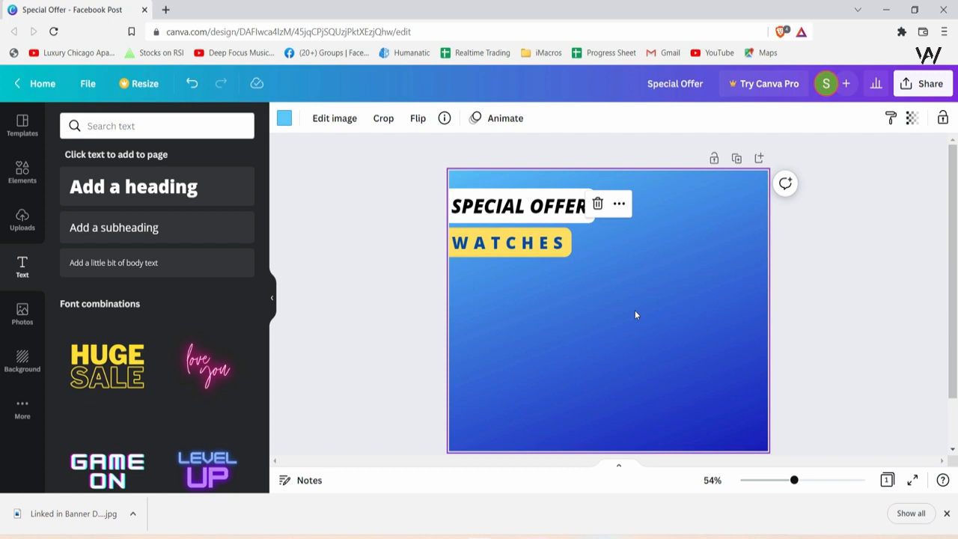
# Italicize the Watches heading and scale it down to font size 33.4 beneath Special Offer.
pyautogui.click(509, 242)
pyautogui.click(516, 117)
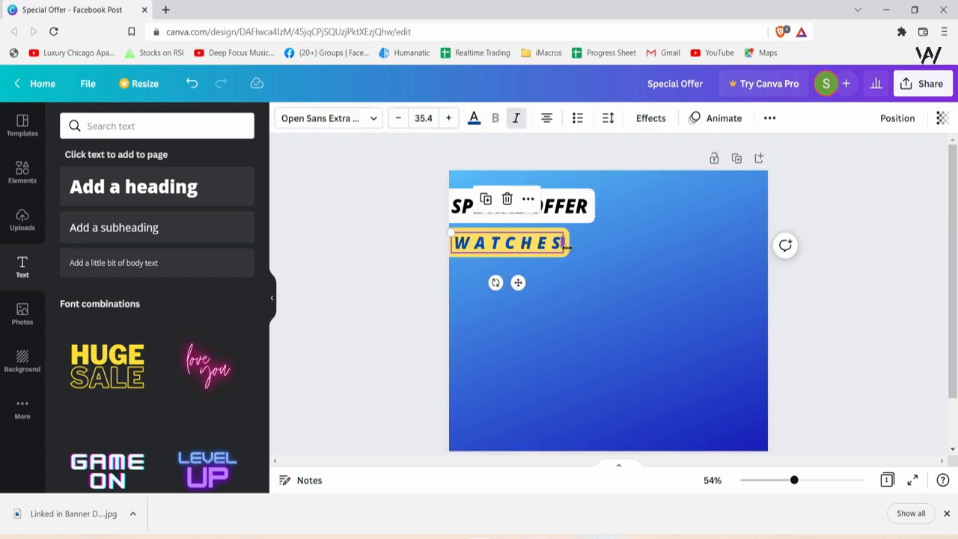
pyautogui.moveTo(560, 243); pyautogui.dragTo(587, 252)
pyautogui.click(648, 297)
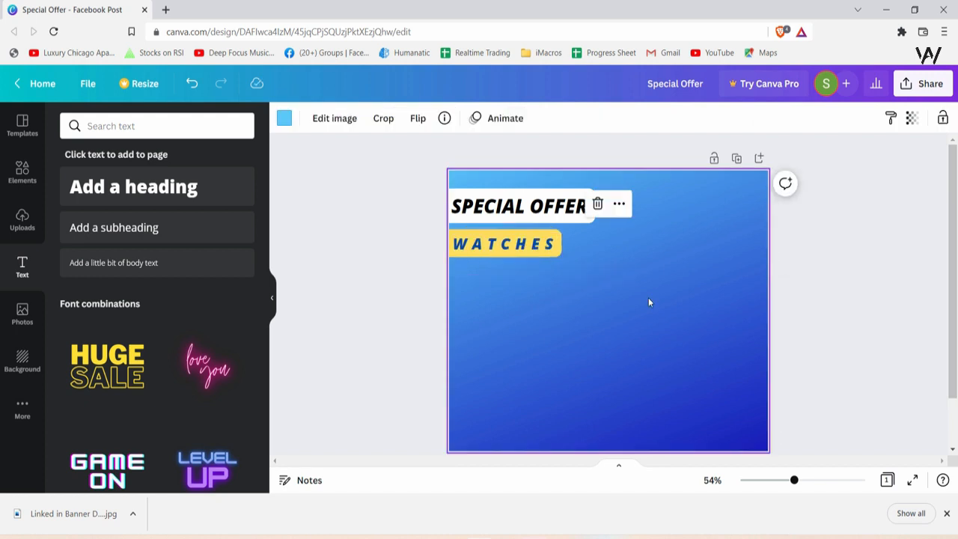
# Add a circle shape to the design and fill it with yellow.
pyautogui.click(23, 173)
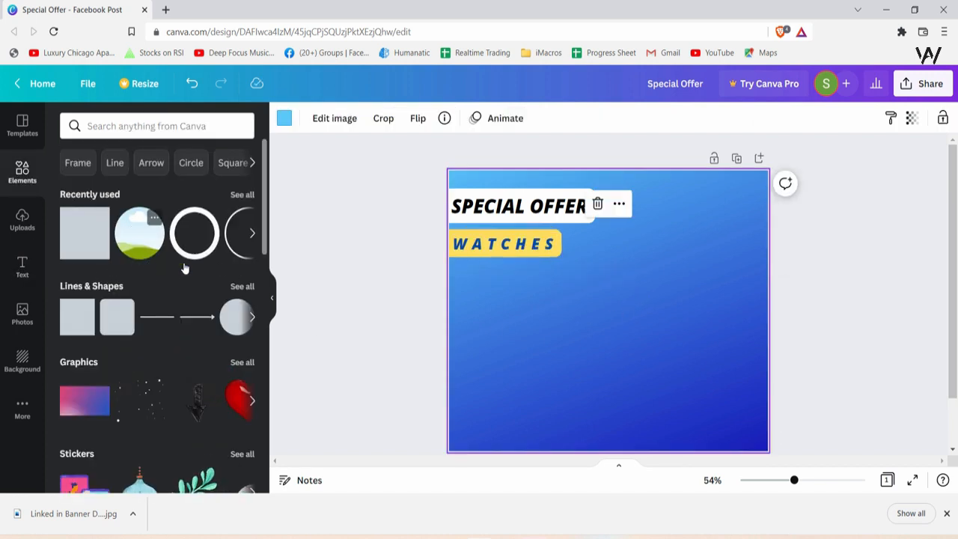
pyautogui.click(231, 320)
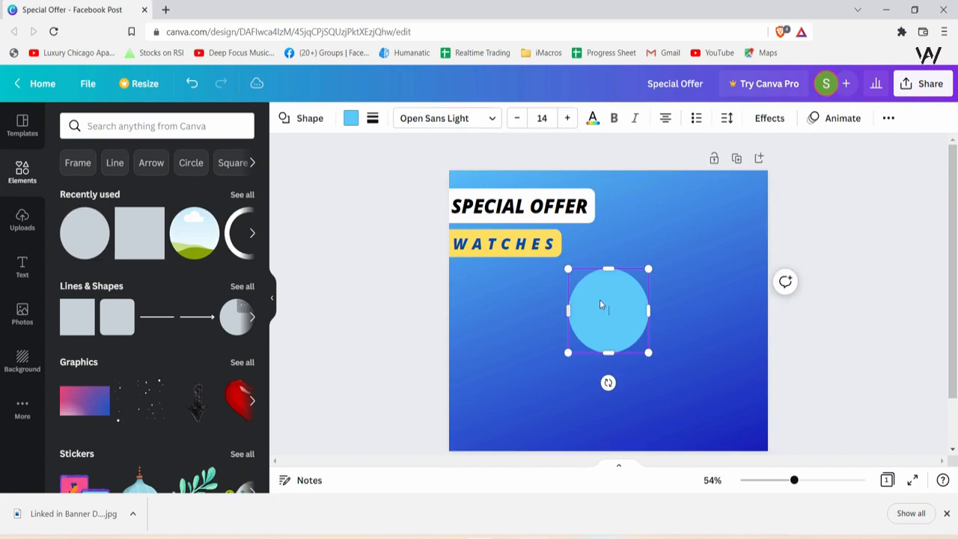
pyautogui.click(676, 353)
pyautogui.click(631, 329)
pyautogui.click(350, 118)
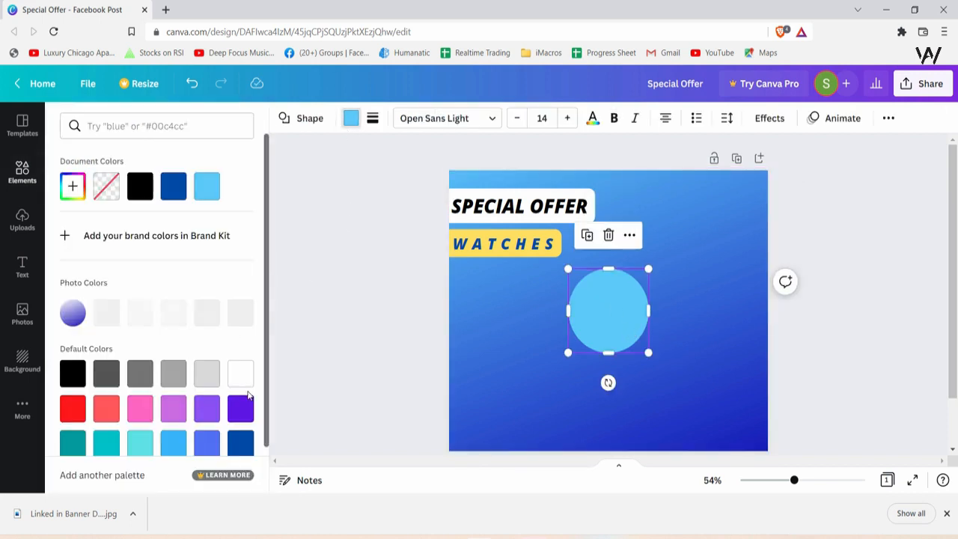
pyautogui.scroll(-1, 181, 428)
pyautogui.click(173, 428)
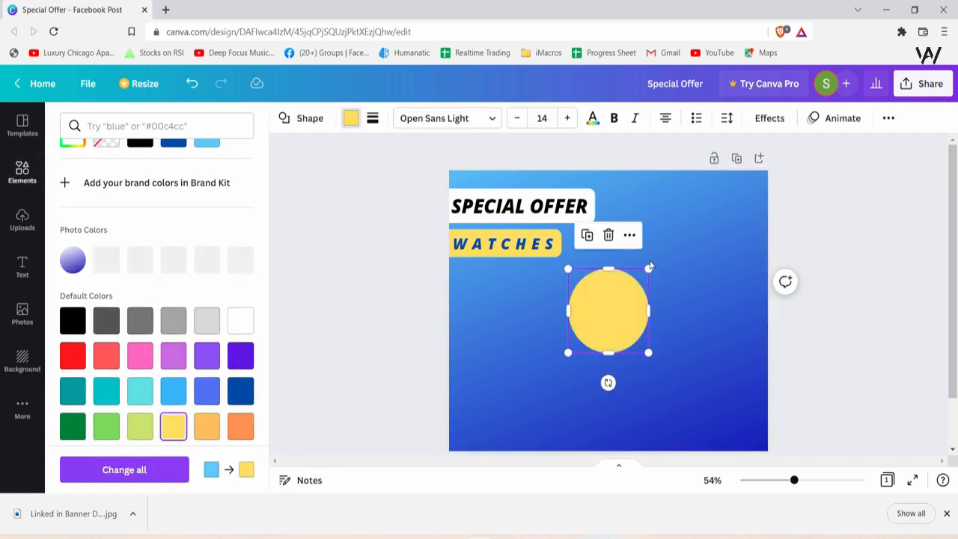
# Enlarge the yellow circle slightly and move it to the left, just below the Watches heading.
pyautogui.moveTo(647, 267); pyautogui.dragTo(666, 248)
pyautogui.moveTo(618, 290); pyautogui.dragTo(584, 314)
pyautogui.click(586, 319)
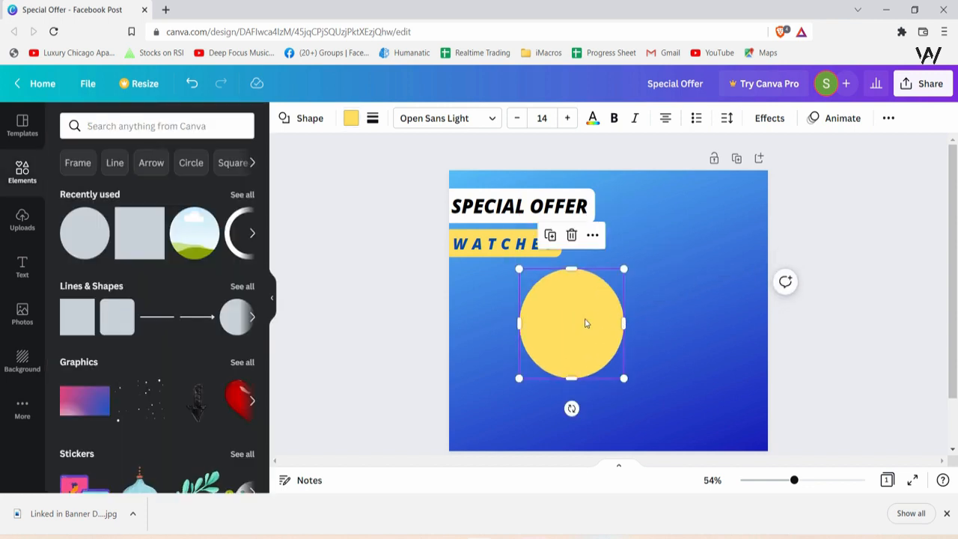
pyautogui.click(732, 314)
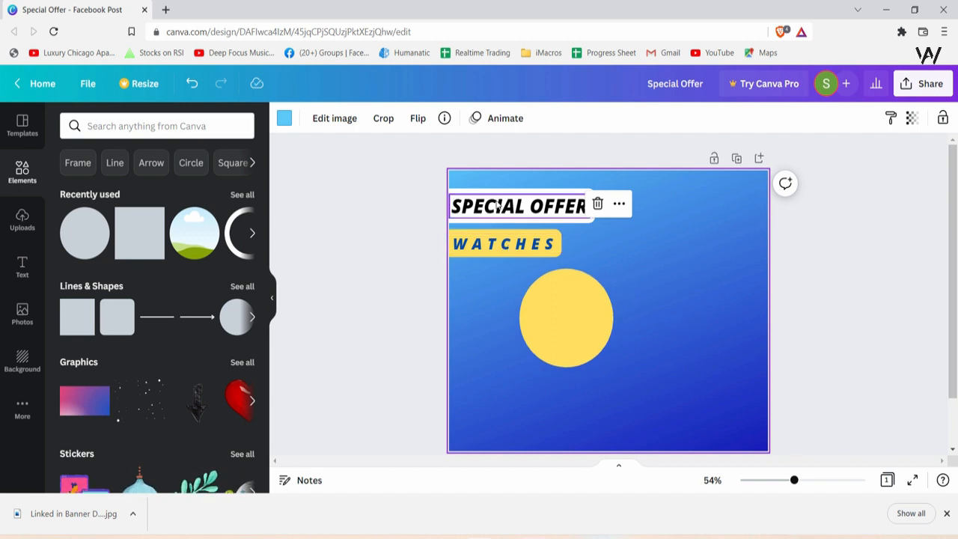
pyautogui.click(526, 223)
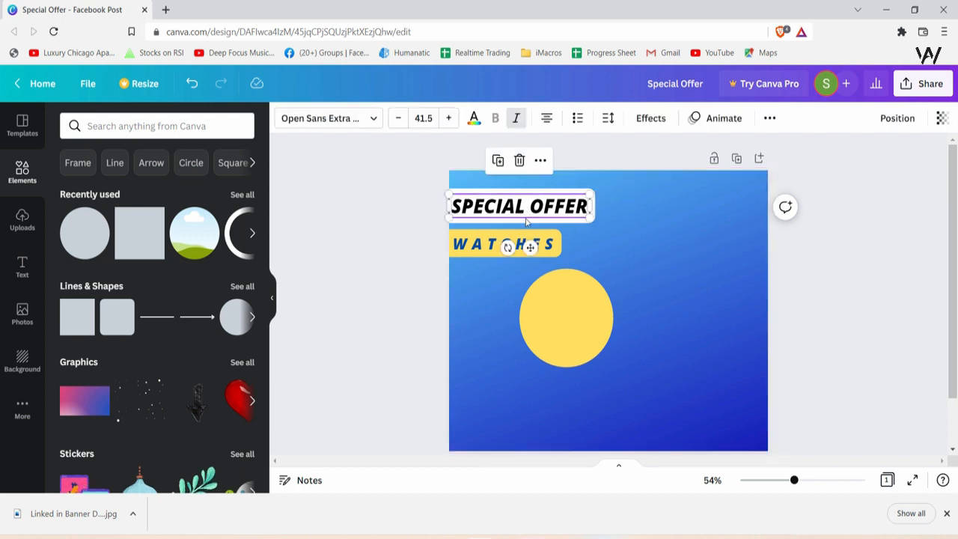
pyautogui.click(513, 250)
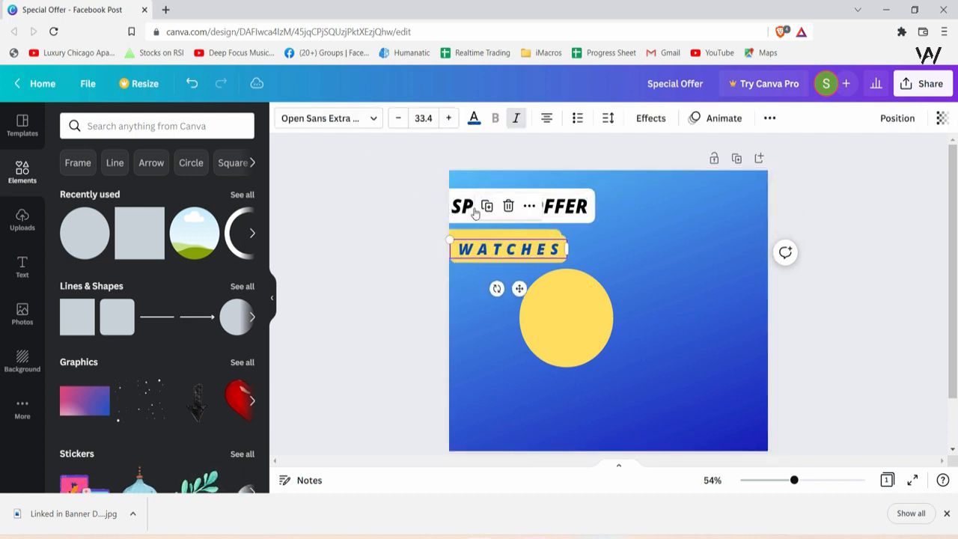
pyautogui.hotkey('ctrl', 'z')
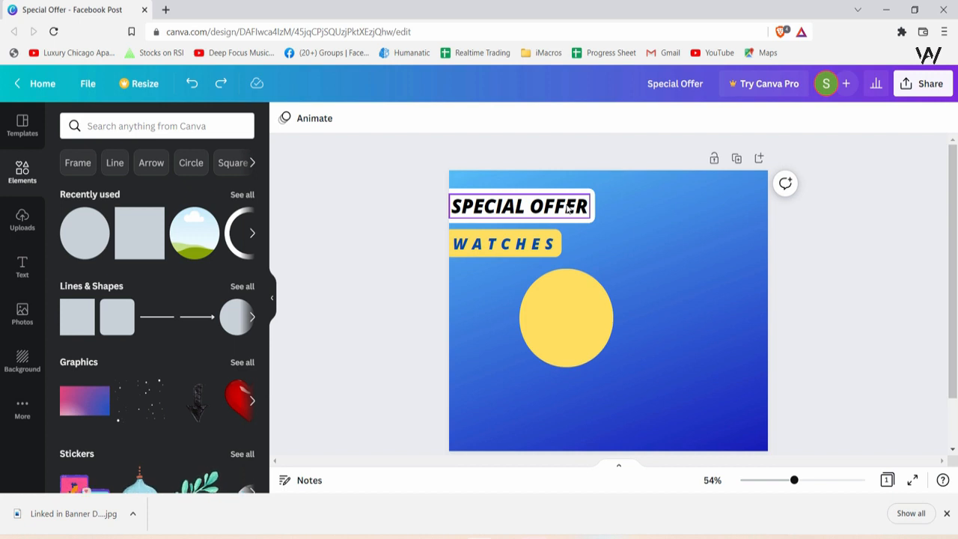
# Duplicate the Special Offer heading over the yellow circle and replace the copy's text with "ONLY $65".
pyautogui.click(569, 209)
pyautogui.keyDown('alt'); pyautogui.moveTo(571, 210); pyautogui.dragTo(647, 334); pyautogui.keyUp('alt')
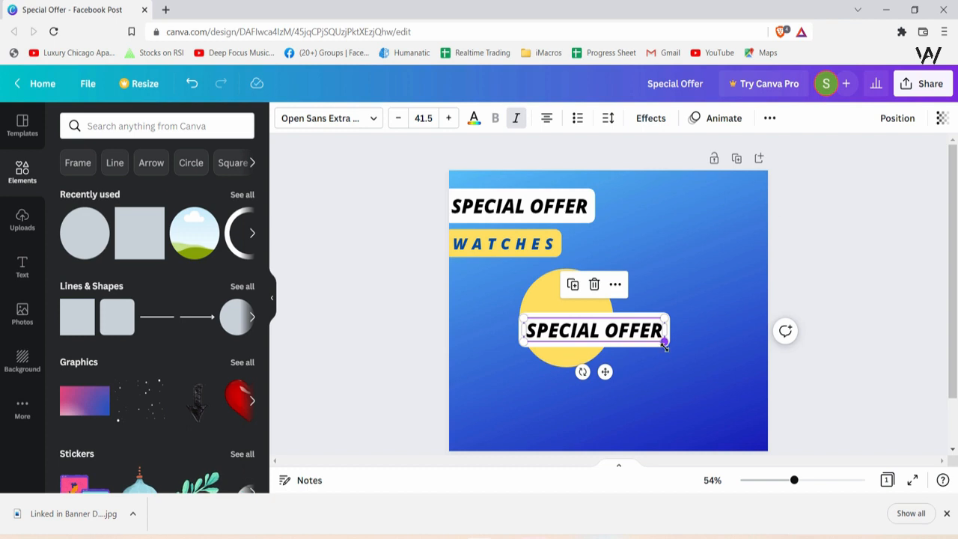
pyautogui.doubleClick(636, 333)
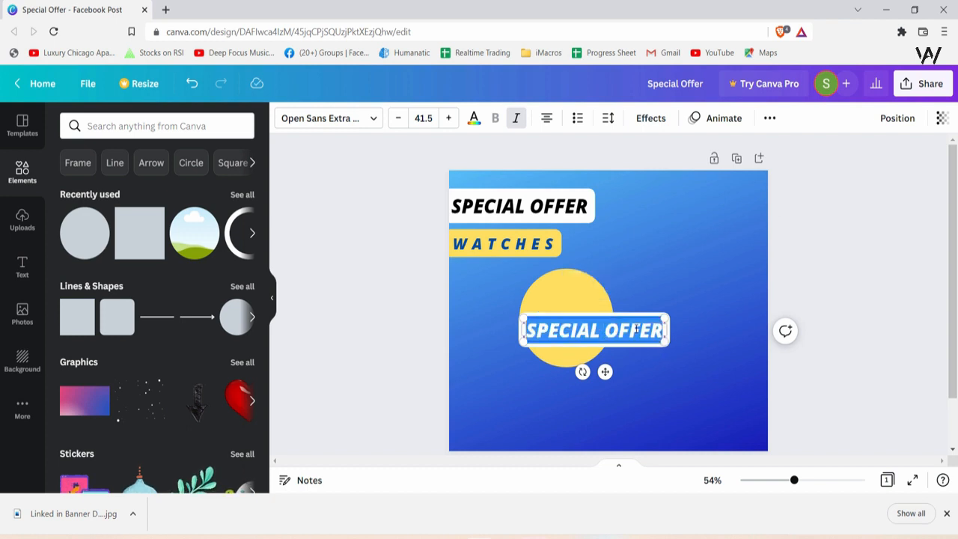
pyautogui.write('ONLY')
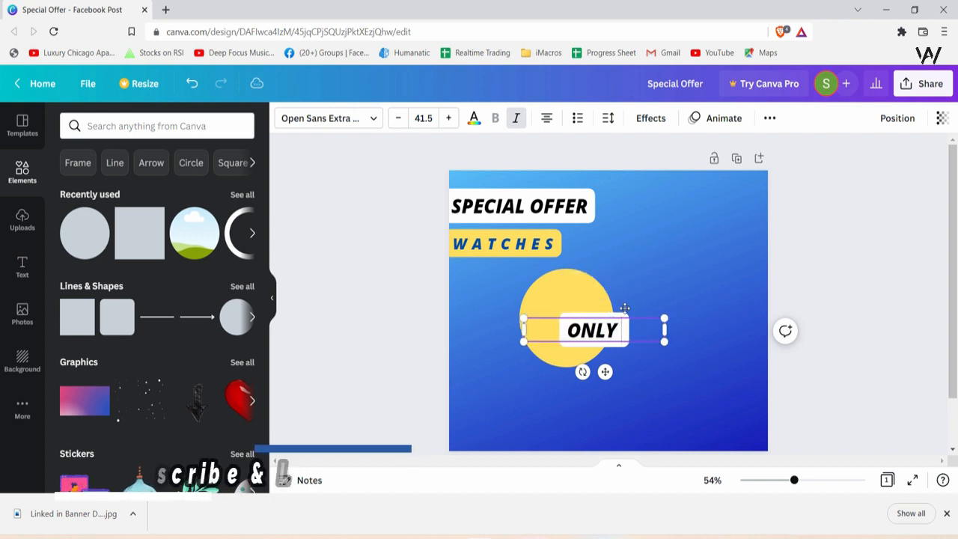
pyautogui.write(' $')
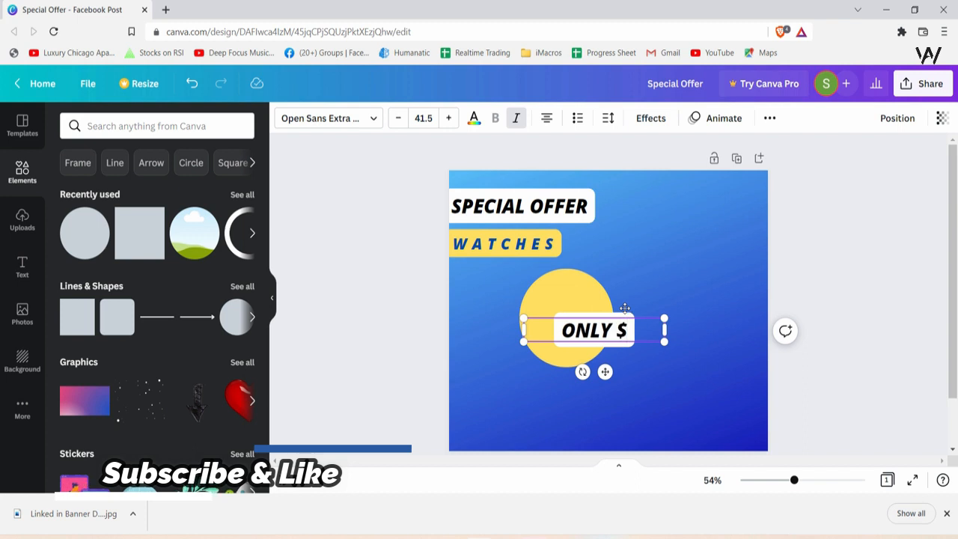
pyautogui.write('65')
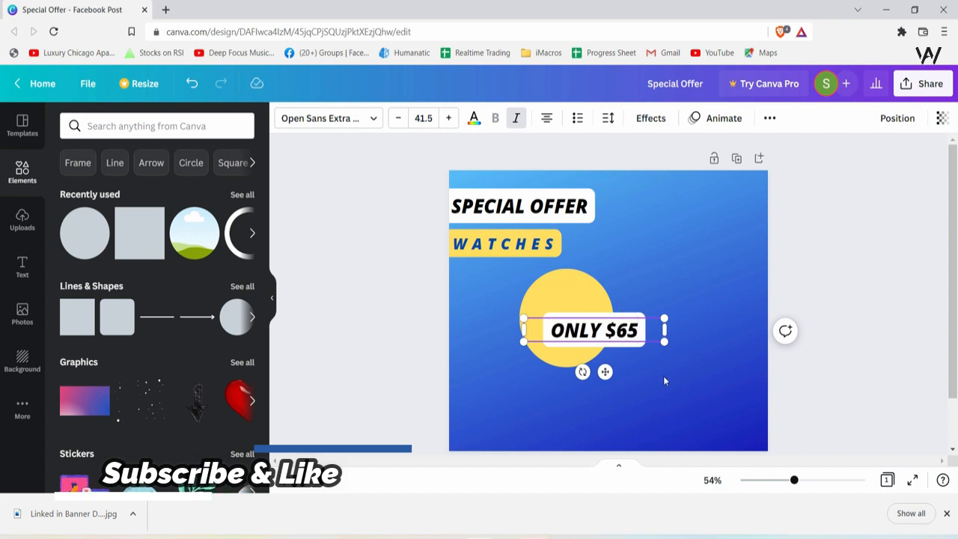
# Scale the ONLY $65 text down to font size 26.3 within the circle and remove its background effect.
pyautogui.moveTo(664, 341); pyautogui.dragTo(604, 318)
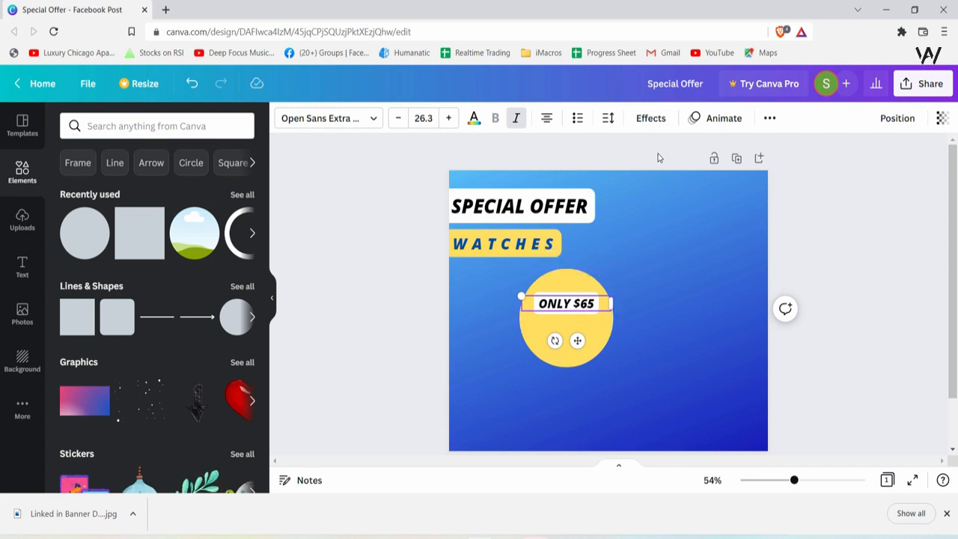
pyautogui.click(650, 118)
pyautogui.scroll(-2, 300, 336)
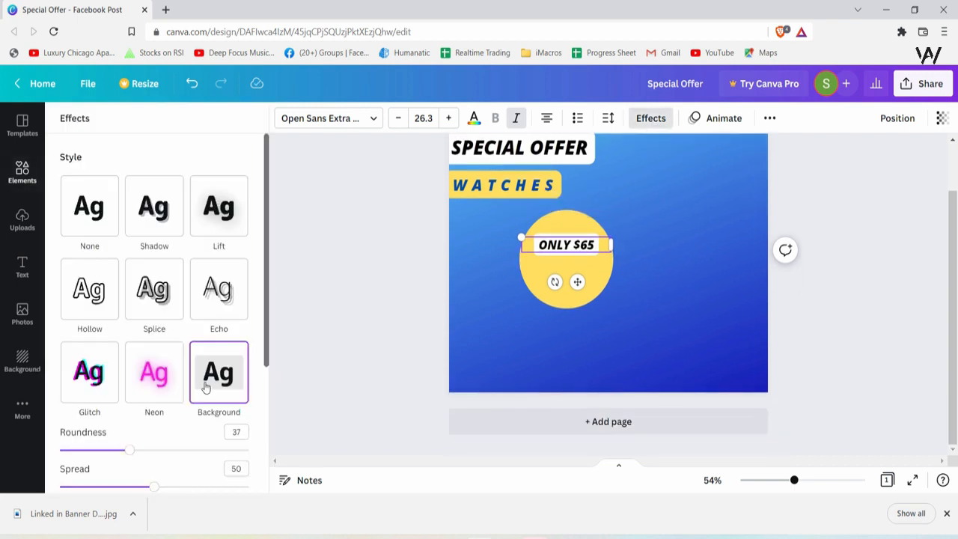
pyautogui.scroll(-5, 244, 386)
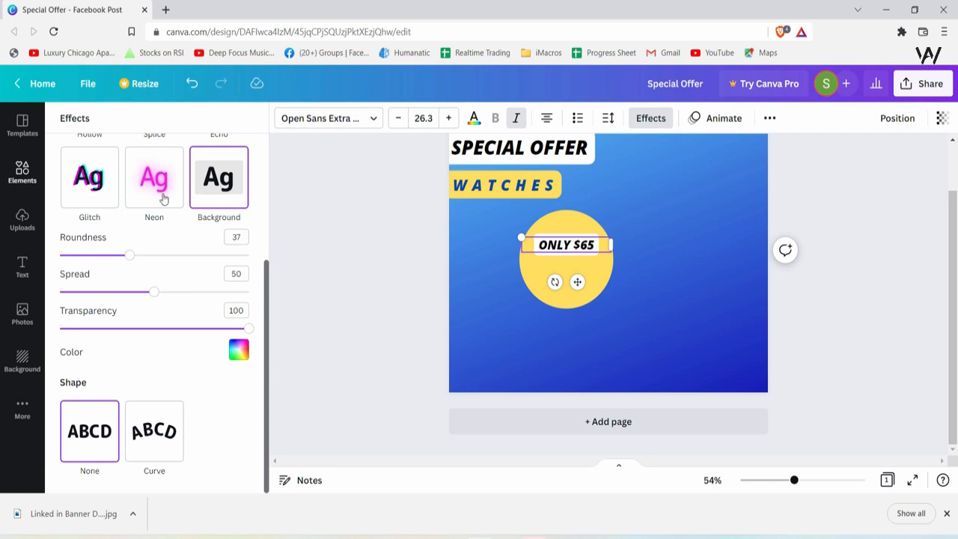
pyautogui.scroll(5, 164, 198)
pyautogui.click(113, 224)
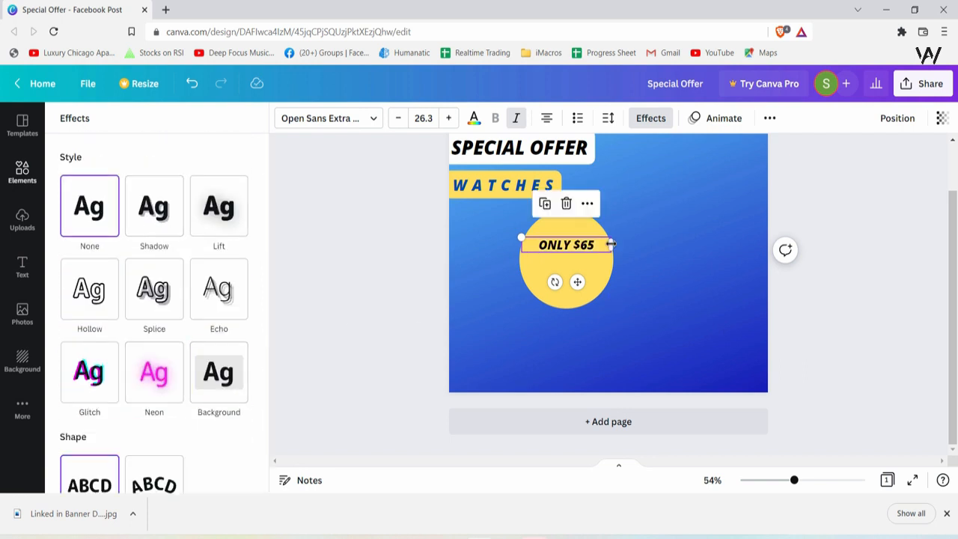
# Wrap the ONLY $65 text onto two lines and shrink the yellow circle so it fits around the centred text.
pyautogui.moveTo(582, 246); pyautogui.dragTo(561, 252)
pyautogui.click(599, 294)
pyautogui.moveTo(614, 307); pyautogui.dragTo(561, 275)
pyautogui.moveTo(560, 275); pyautogui.dragTo(560, 274)
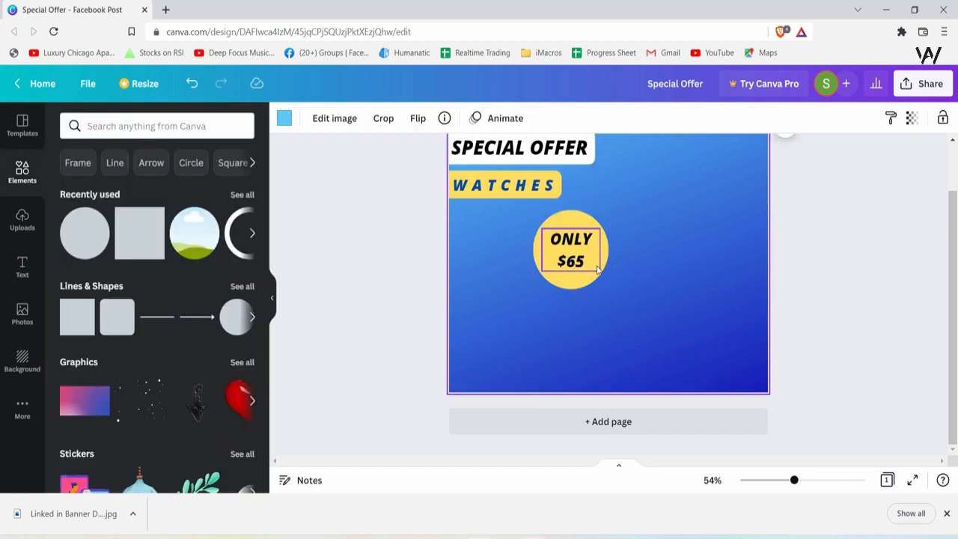
pyautogui.scroll(2, 686, 286)
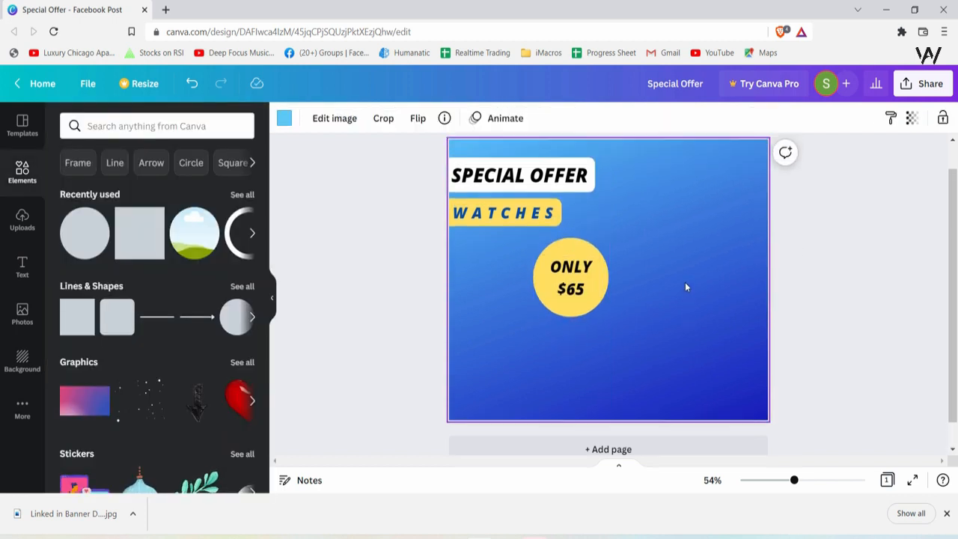
# Recolour the ONLY $65 text cobalt blue #004aad and enlarge it slightly to font size 36.3 within the yellow circle.
pyautogui.click(547, 246)
pyautogui.click(583, 317)
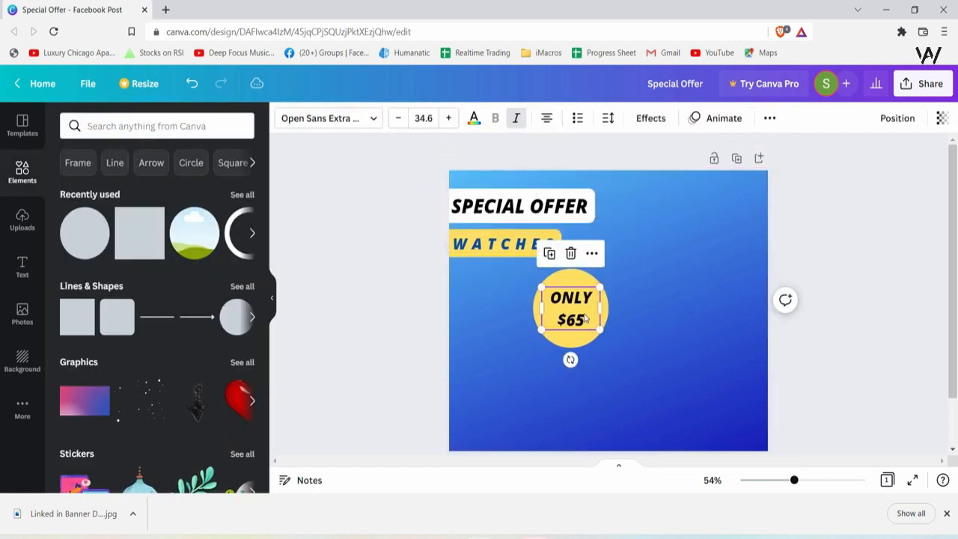
pyautogui.click(473, 118)
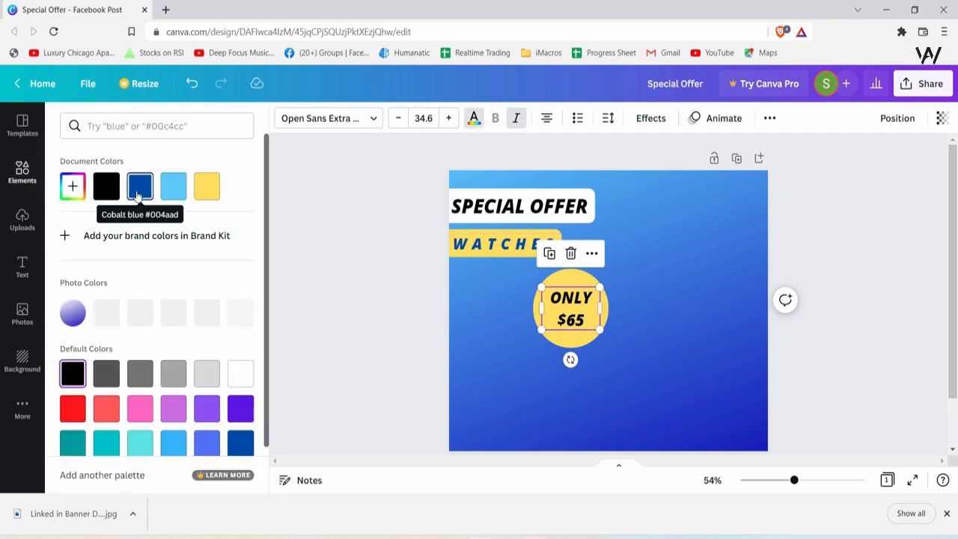
pyautogui.click(138, 196)
pyautogui.moveTo(541, 329); pyautogui.dragTo(539, 332)
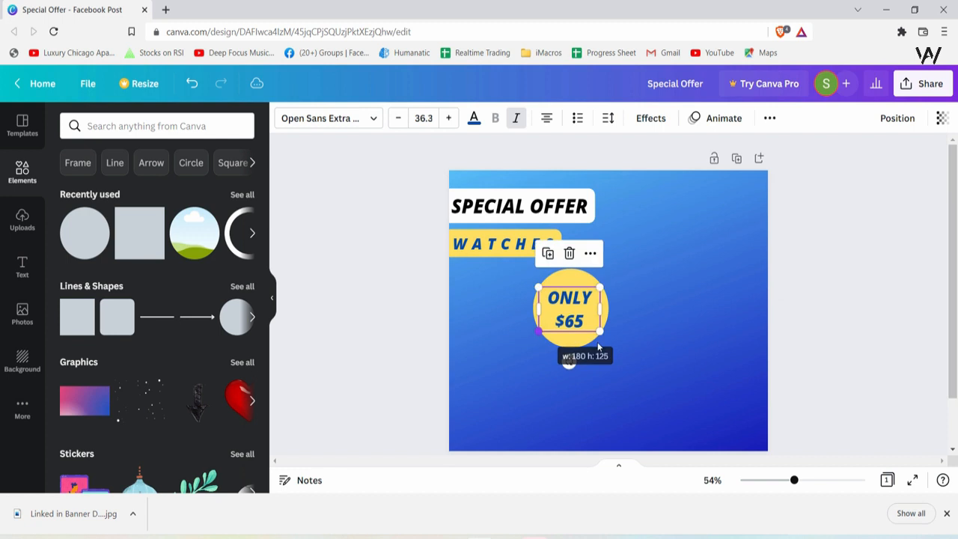
pyautogui.click(705, 362)
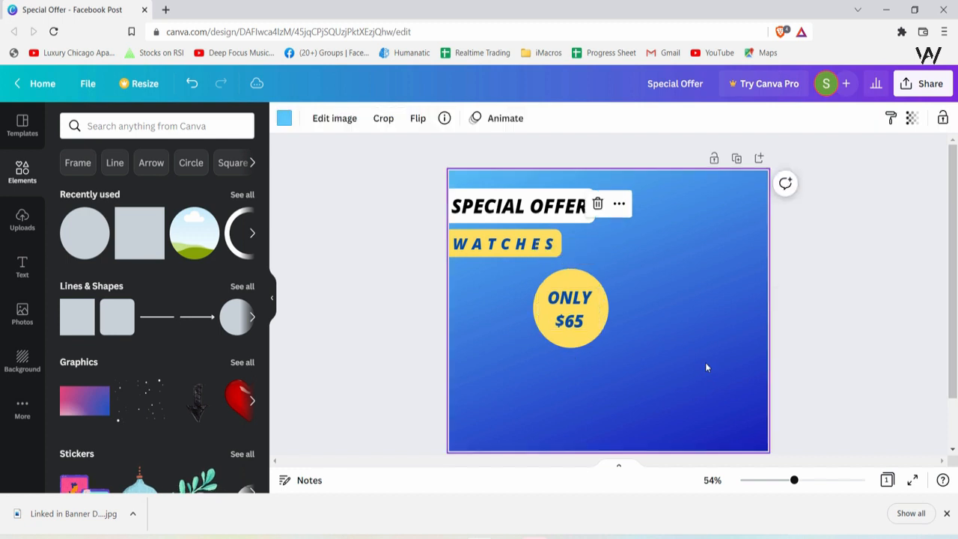
pyautogui.click(596, 329)
pyautogui.click(583, 340)
pyautogui.moveTo(609, 348); pyautogui.dragTo(609, 347)
pyautogui.click(653, 386)
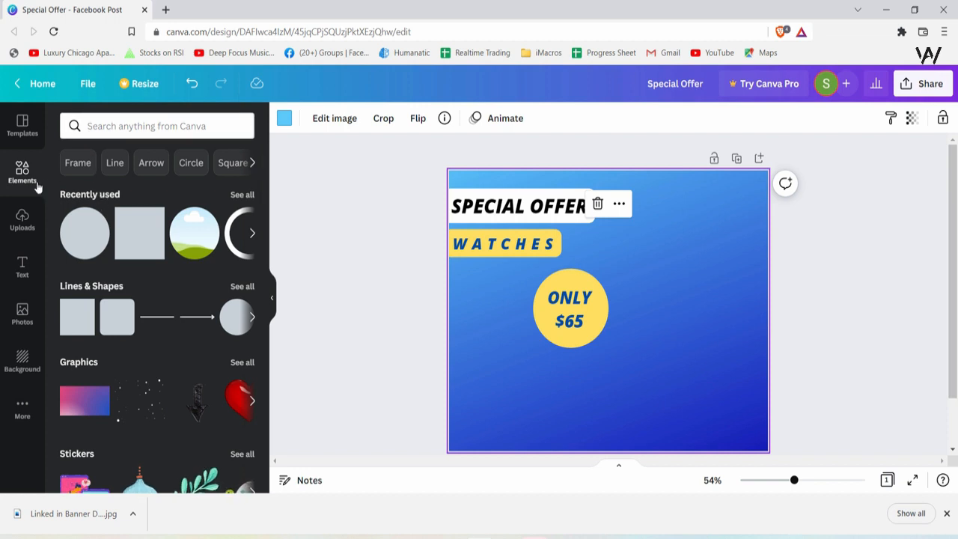
# Search the elements for "dot", place the Contemporary PiecesElement-07 dot pattern at the post's lower-left corner and star it.
pyautogui.click(104, 128)
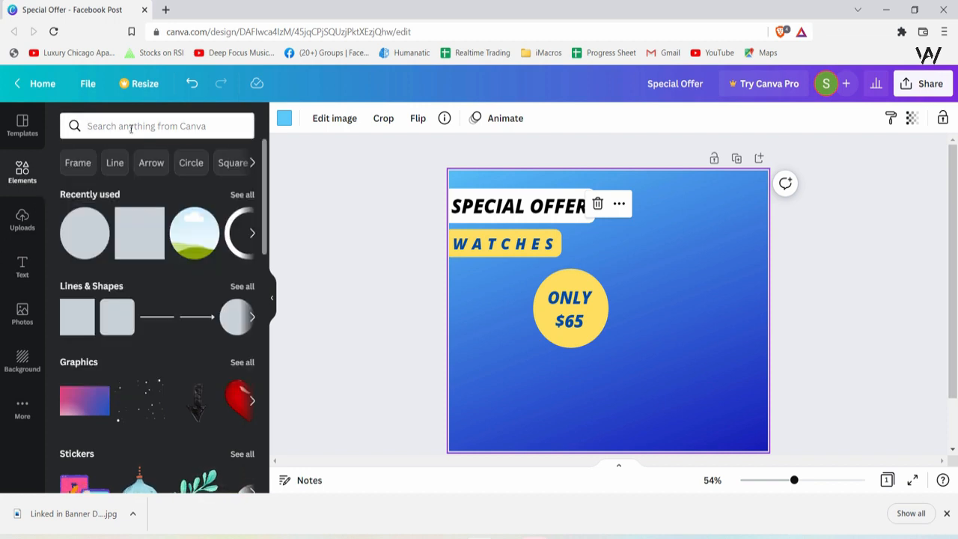
pyautogui.click(140, 126)
pyautogui.write('dot')
pyautogui.press('Return')
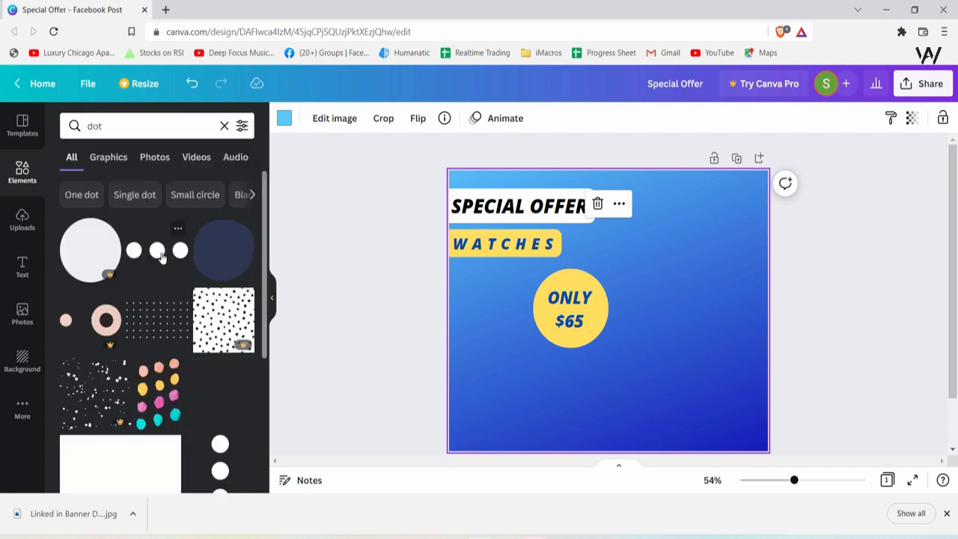
pyautogui.moveTo(264, 296); pyautogui.dragTo(274, 324)
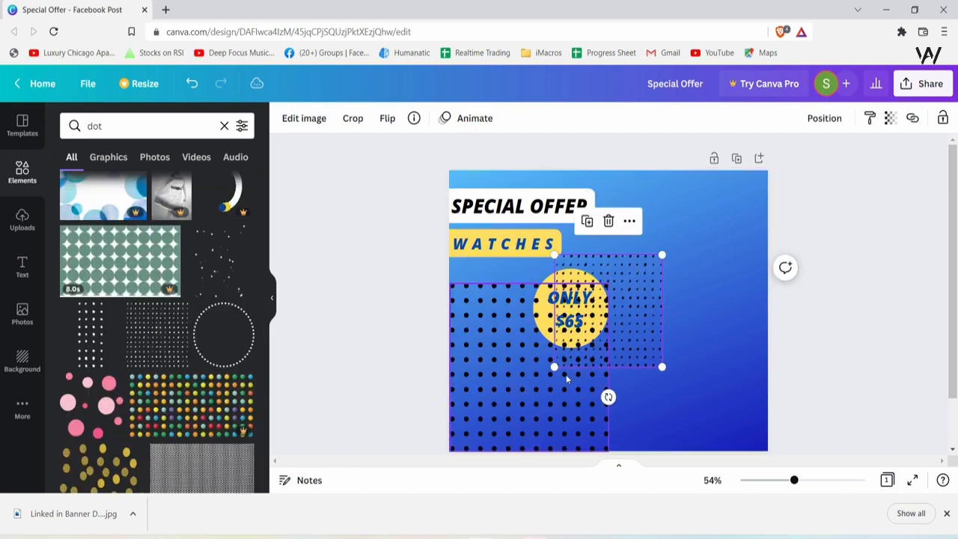
pyautogui.click(493, 401)
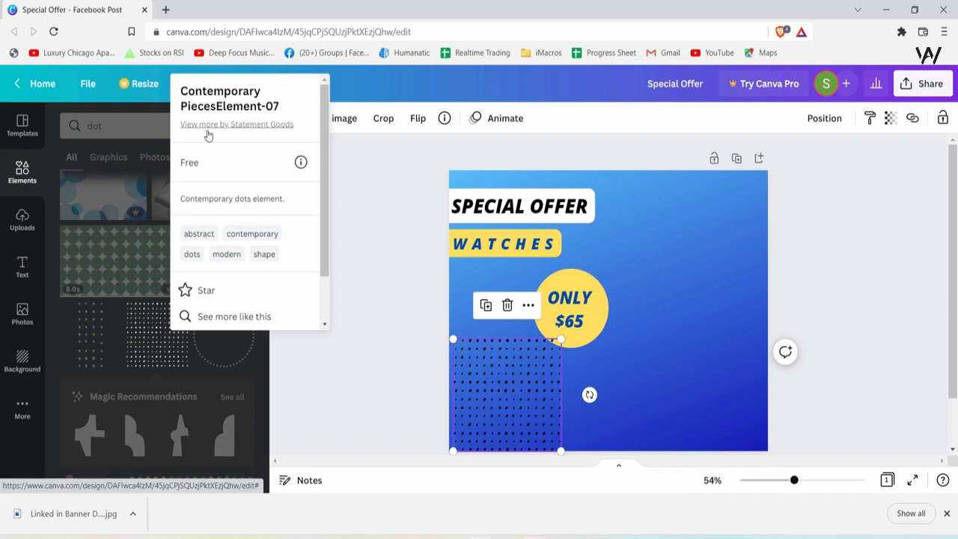
pyautogui.click(116, 291)
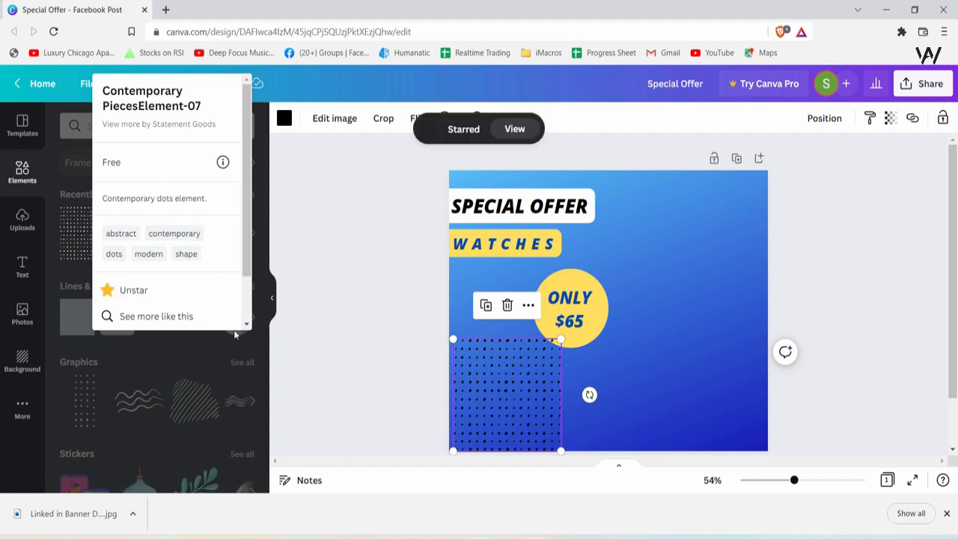
pyautogui.click(345, 307)
# Place one dot pattern in the upper-right corner and another in the lower-left corner, enlarging both.
pyautogui.click(515, 378)
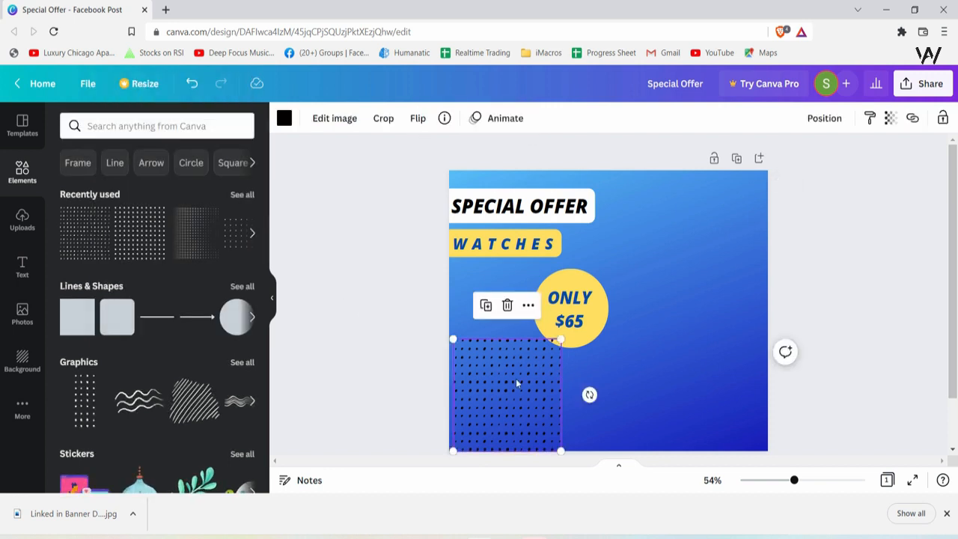
pyautogui.moveTo(516, 378); pyautogui.dragTo(721, 221)
pyautogui.moveTo(659, 283); pyautogui.dragTo(633, 310)
pyautogui.moveTo(555, 340); pyautogui.dragTo(588, 305)
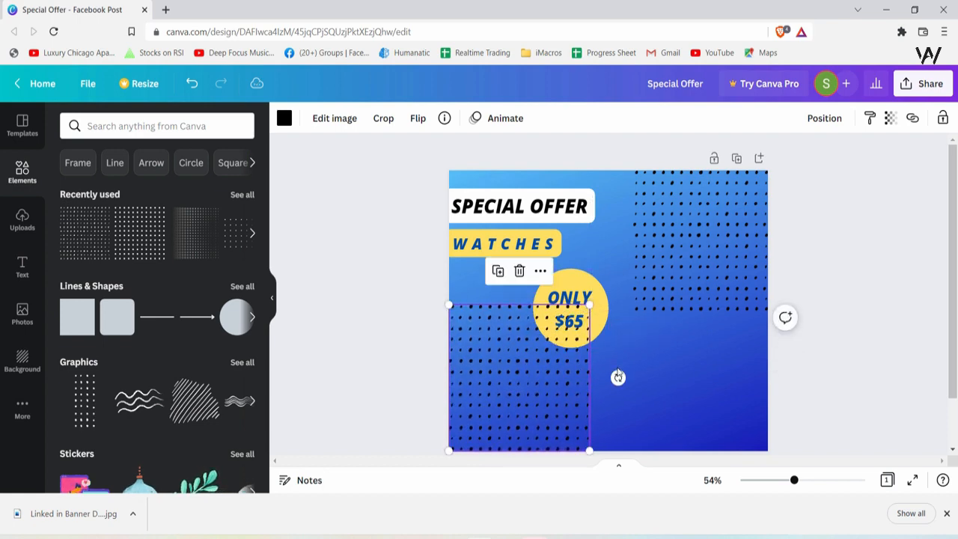
# Try sending the lower-left dot pattern to the back, and undo this together with the pattern's last enlargement.
pyautogui.click(614, 331)
pyautogui.click(603, 317)
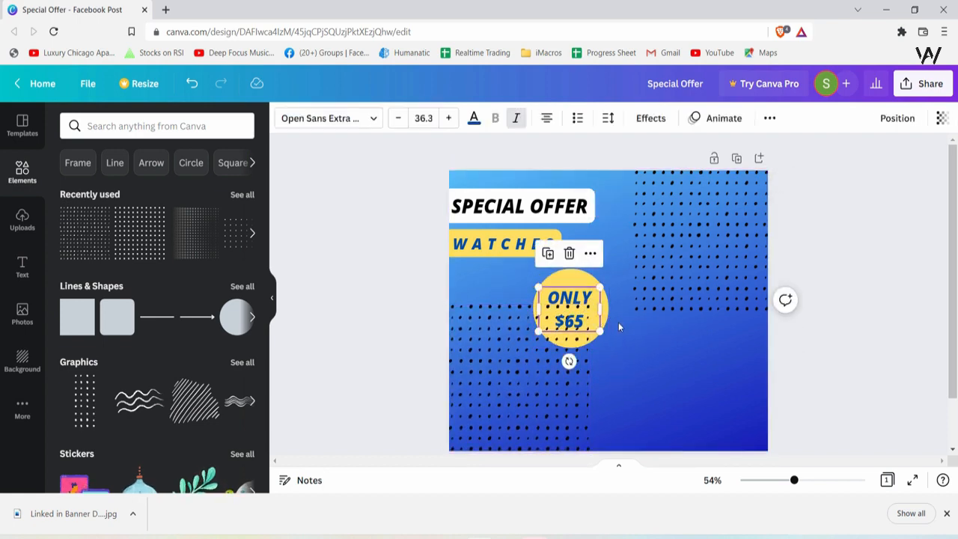
pyautogui.click(618, 322)
pyautogui.click(605, 316)
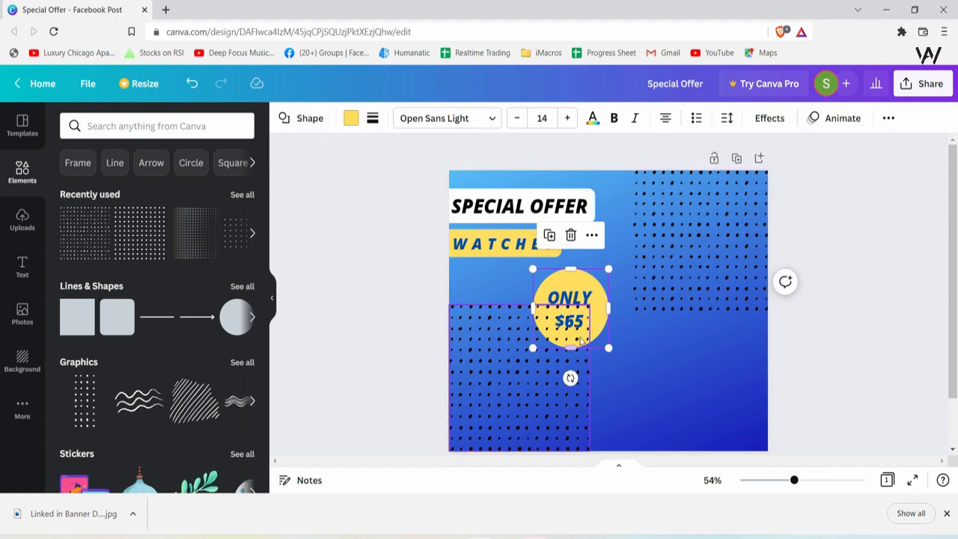
pyautogui.click(539, 360)
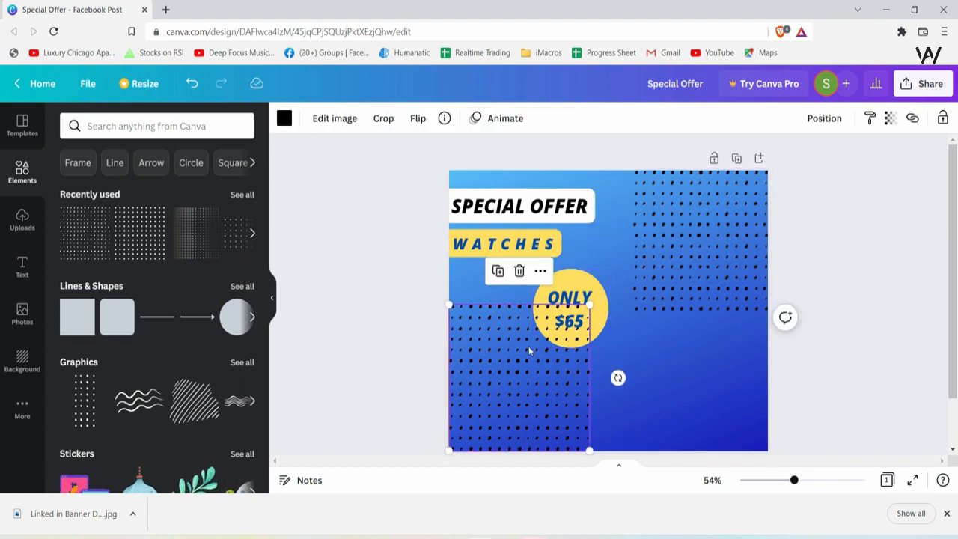
pyautogui.rightClick(529, 351)
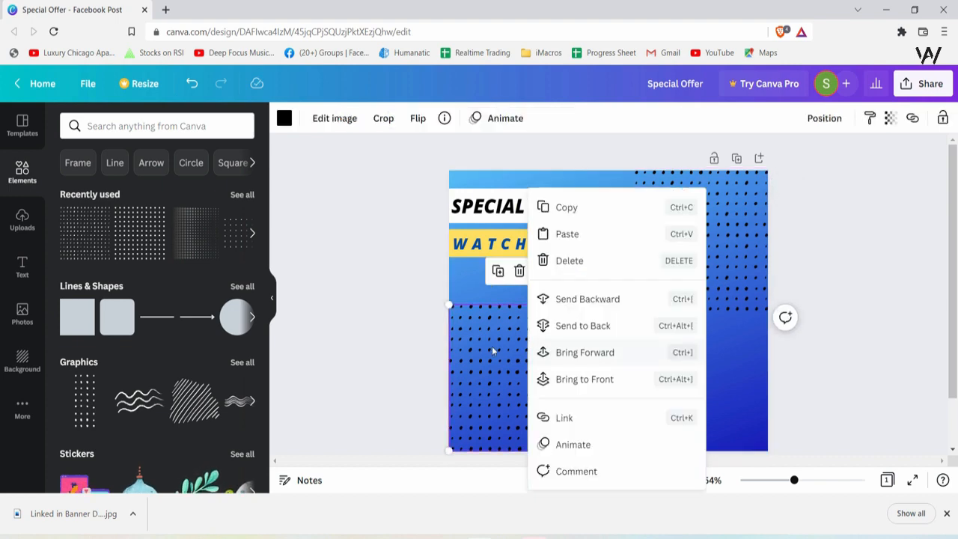
pyautogui.click(554, 327)
pyautogui.hotkey('ctrl', 'z')
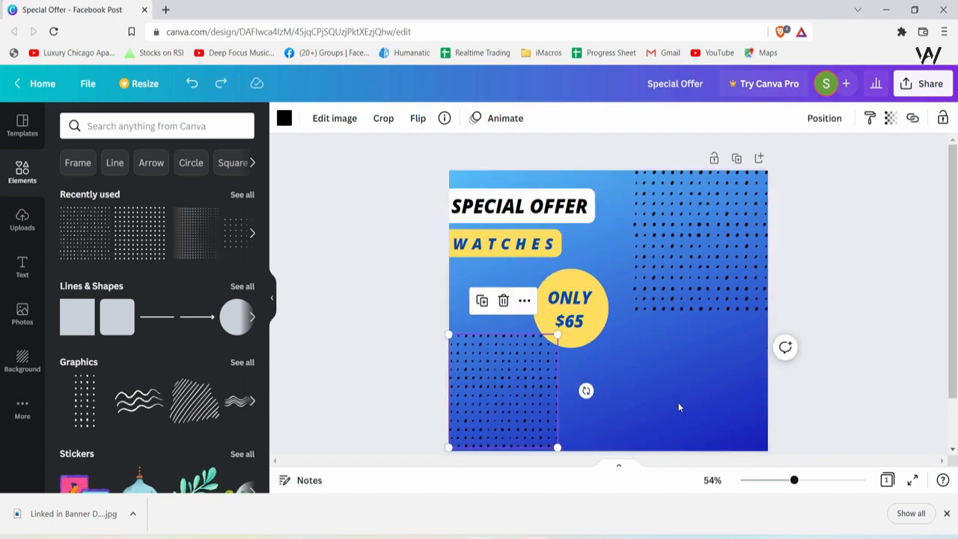
# Recolour both dot patterns white and resize them so they run partly off the page at the upper-right and lower-left corners.
pyautogui.click(284, 118)
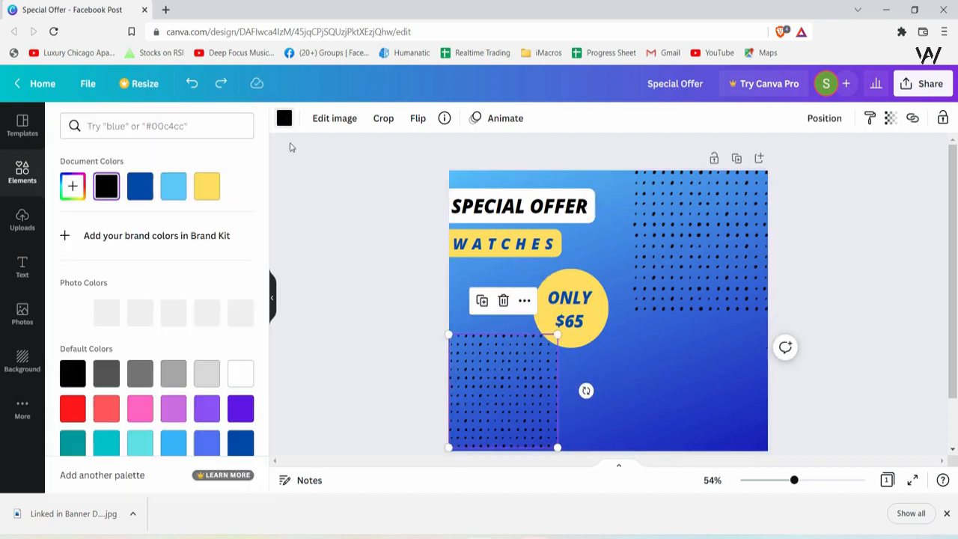
pyautogui.click(239, 366)
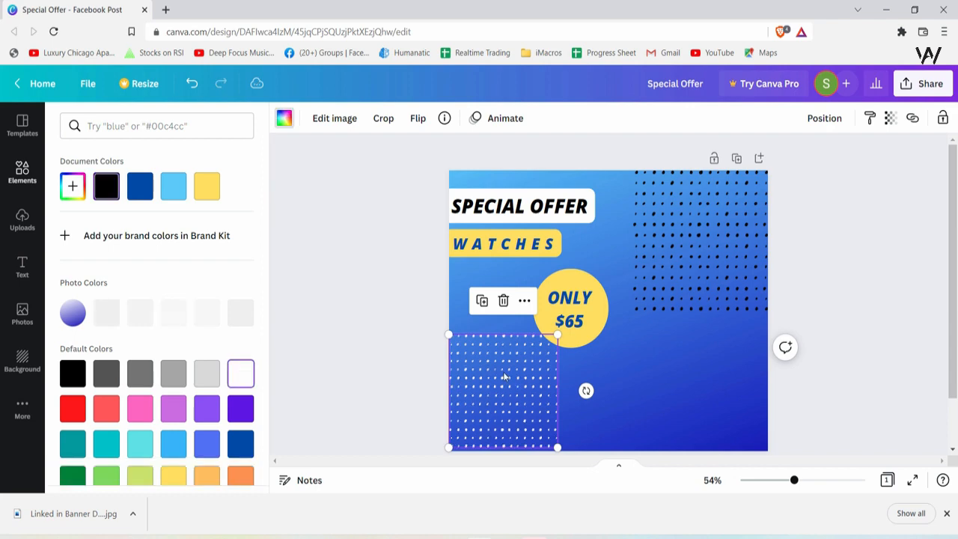
pyautogui.click(641, 298)
pyautogui.moveTo(630, 313); pyautogui.dragTo(645, 299)
pyautogui.moveTo(717, 249); pyautogui.dragTo(722, 243)
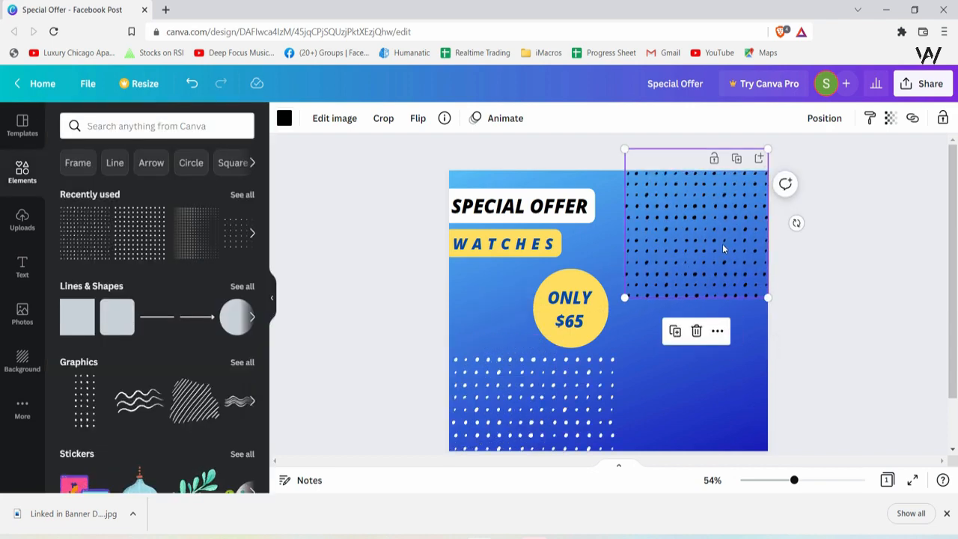
pyautogui.click(284, 118)
pyautogui.click(236, 194)
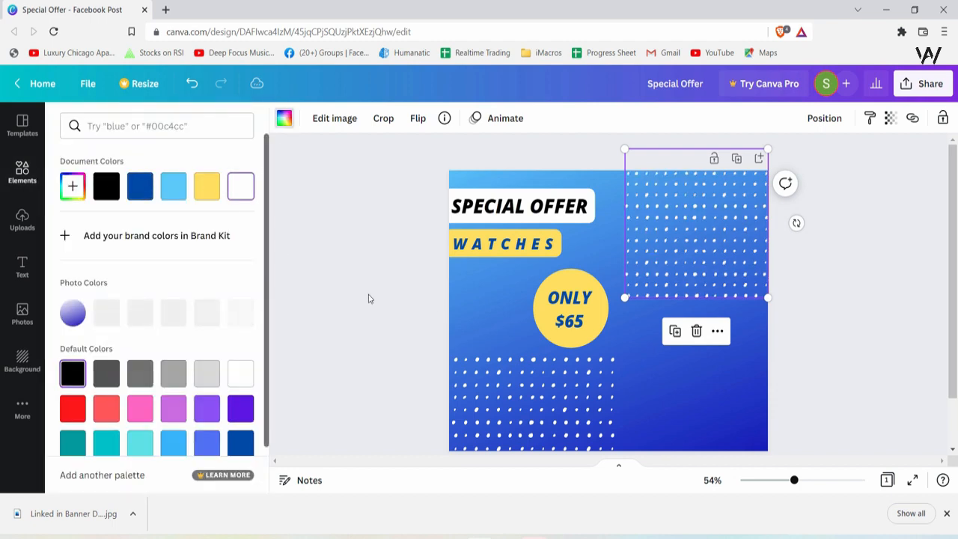
# Make both white dot patterns semi-transparent, setting the upper-right one's transparency to 57.
pyautogui.click(890, 118)
pyautogui.moveTo(879, 172); pyautogui.dragTo(834, 171)
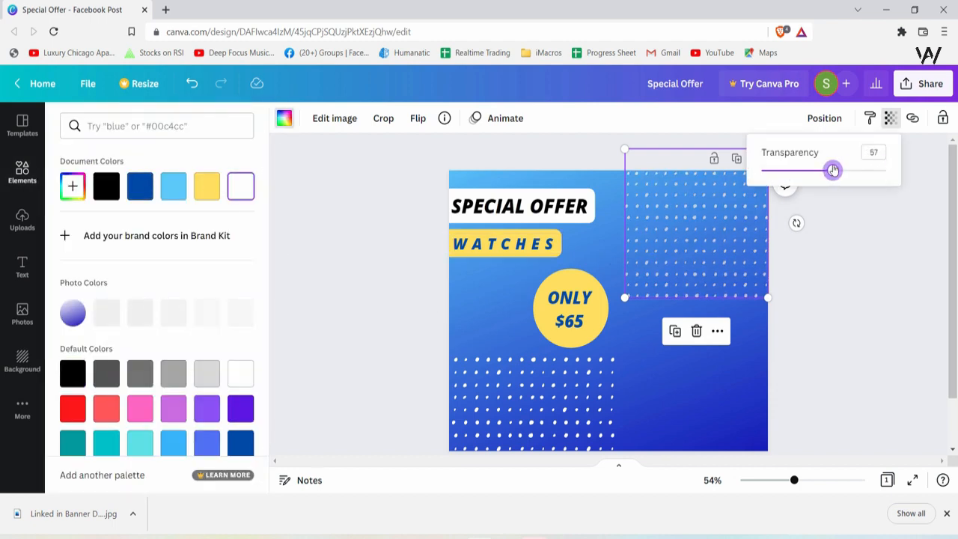
pyautogui.click(668, 385)
pyautogui.click(608, 381)
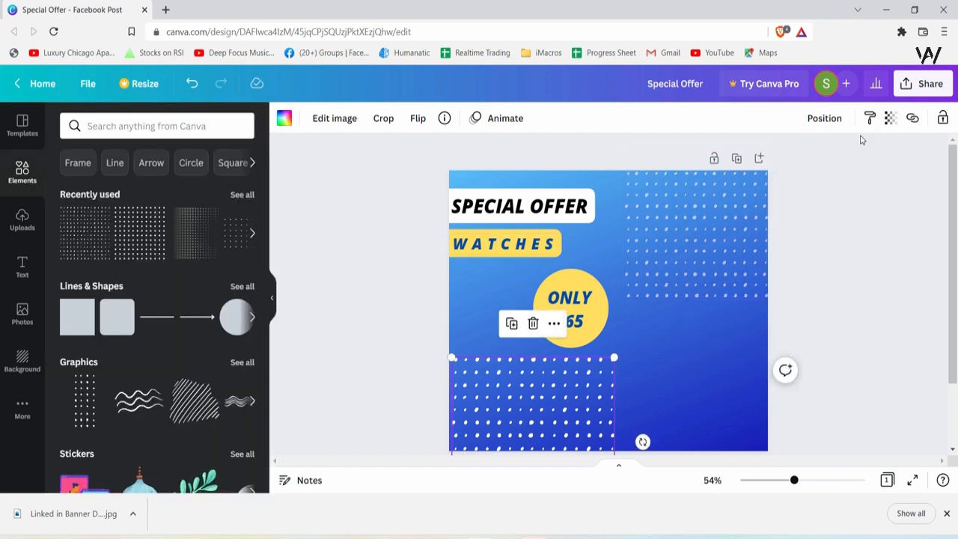
pyautogui.click(889, 119)
pyautogui.moveTo(886, 173); pyautogui.dragTo(833, 170)
pyautogui.click(695, 388)
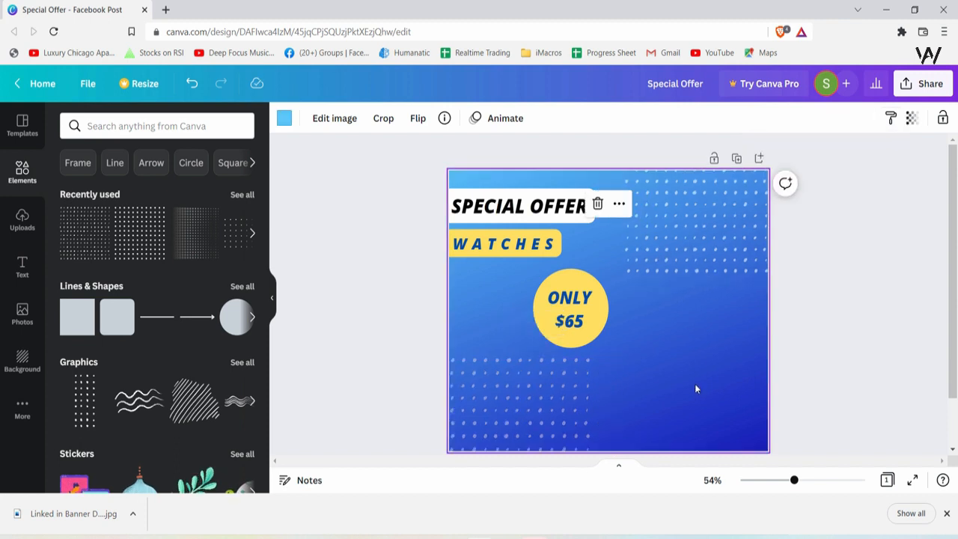
# Add a circle shape, enlarge it and place it over the post's lower-right corner.
pyautogui.click(236, 316)
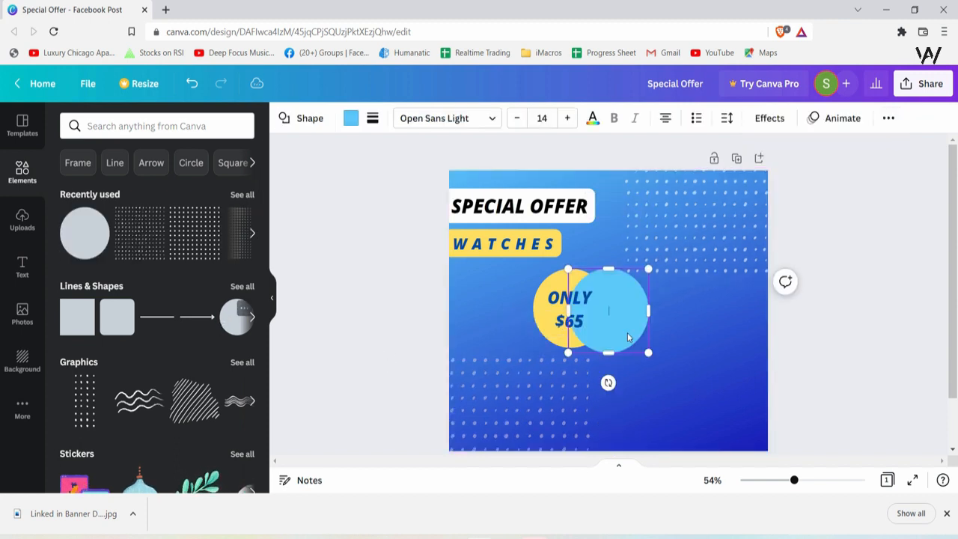
pyautogui.moveTo(617, 327); pyautogui.dragTo(630, 308)
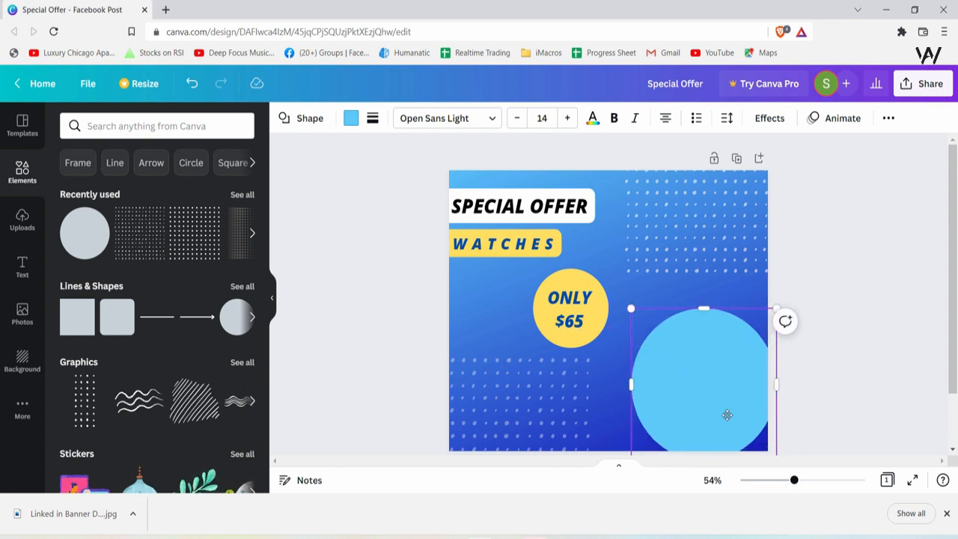
pyautogui.moveTo(727, 415); pyautogui.dragTo(738, 422)
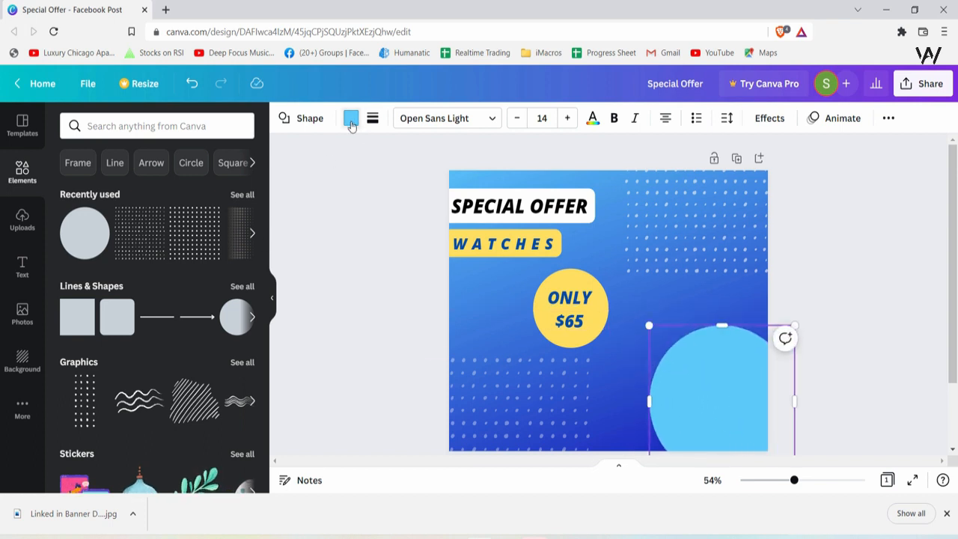
# Recolour the large circle yellow and move it further off the lower-right corner so only about a quarter shows.
pyautogui.click(351, 118)
pyautogui.click(240, 186)
pyautogui.press('Escape')
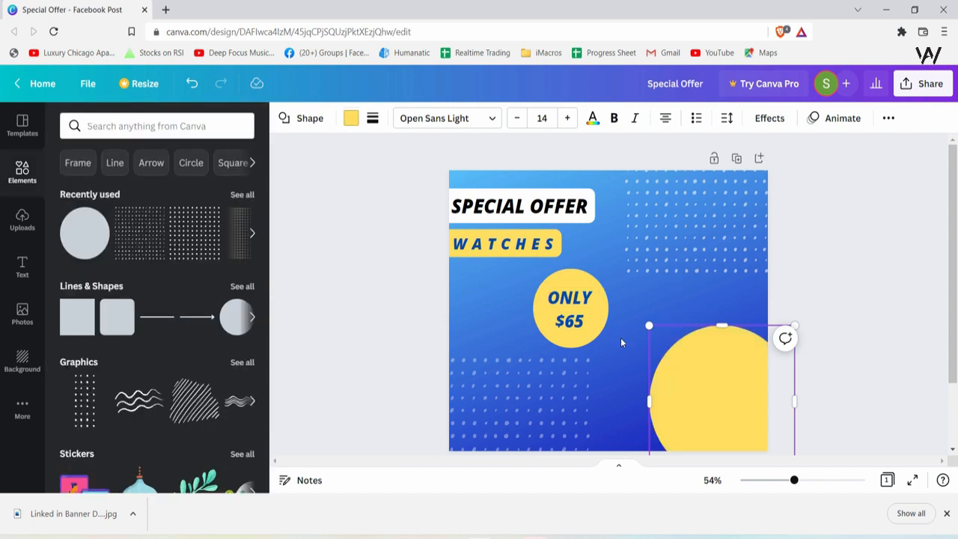
pyautogui.moveTo(696, 367); pyautogui.dragTo(734, 420)
pyautogui.click(680, 315)
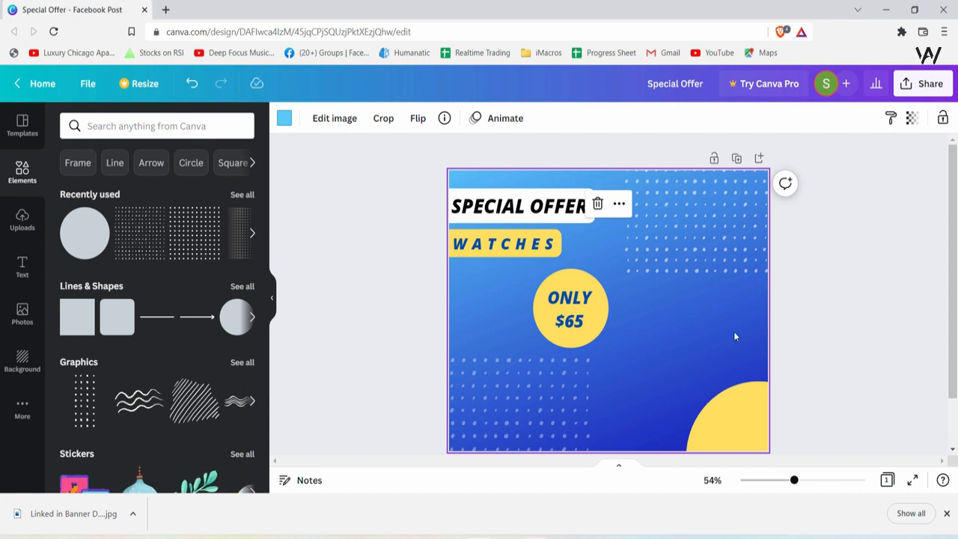
# Search Google Images for "wrist watch" in a new tab and save the picture of the blue digital watch to Downloads.
pyautogui.hotkey('ctrl', 't')
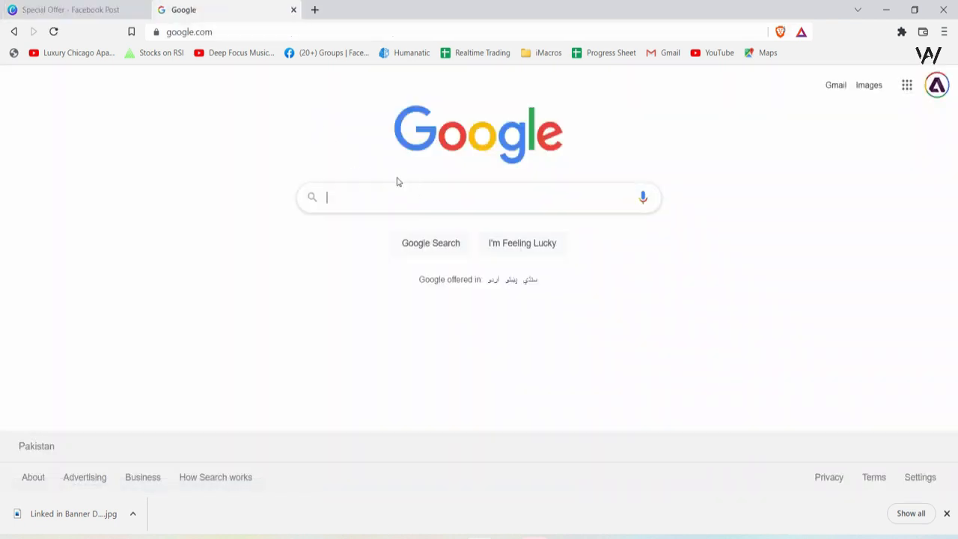
pyautogui.write('wrist watch')
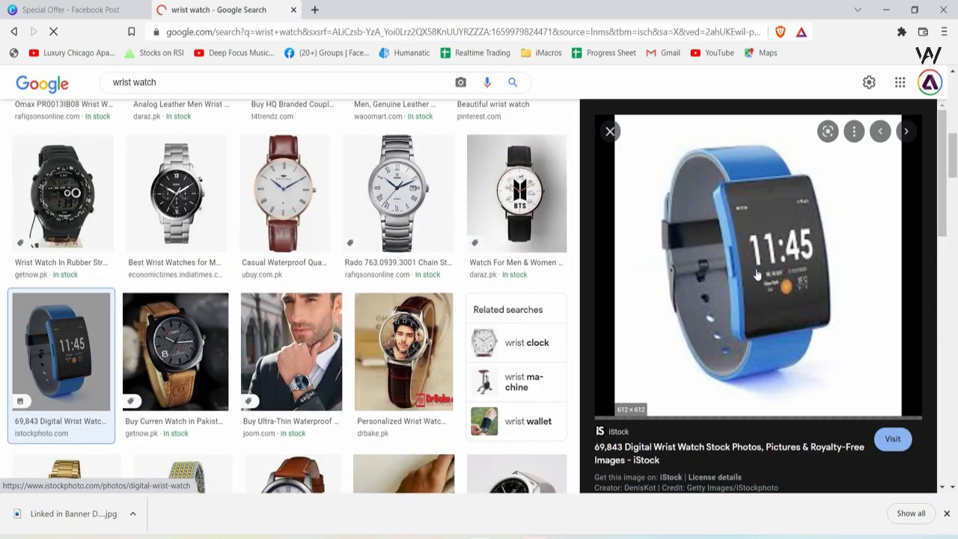
pyautogui.rightClick(733, 270)
pyautogui.click(802, 411)
pyautogui.click(853, 513)
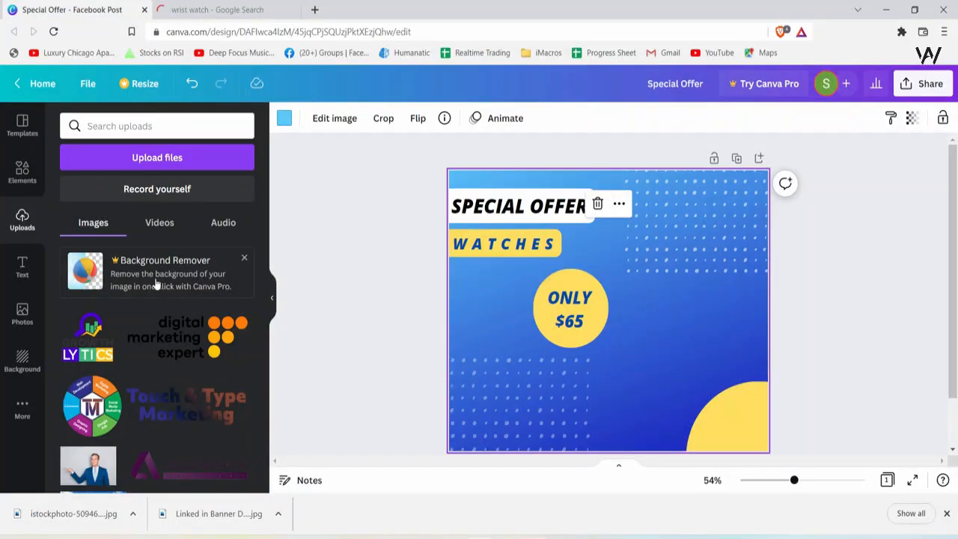
pyautogui.click(158, 157)
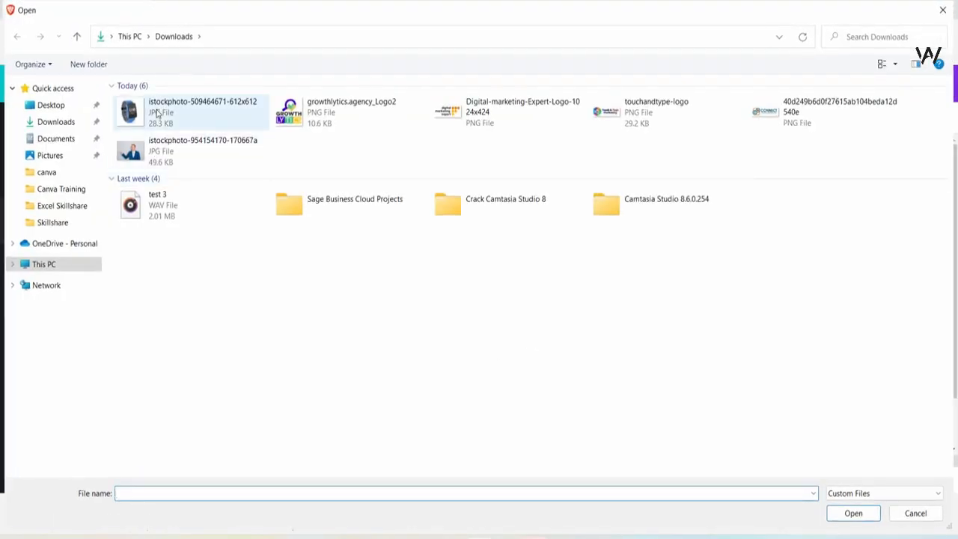
pyautogui.doubleClick(157, 112)
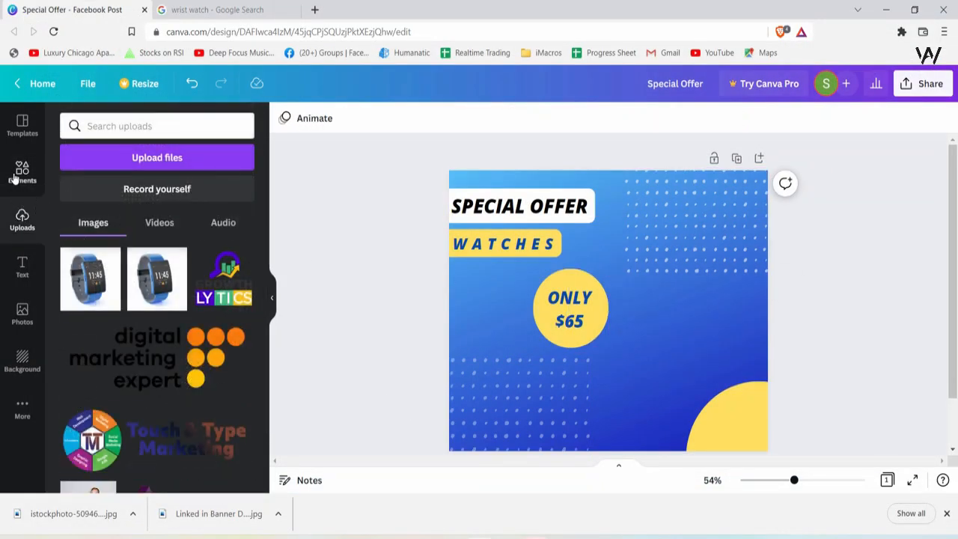
pyautogui.click(16, 178)
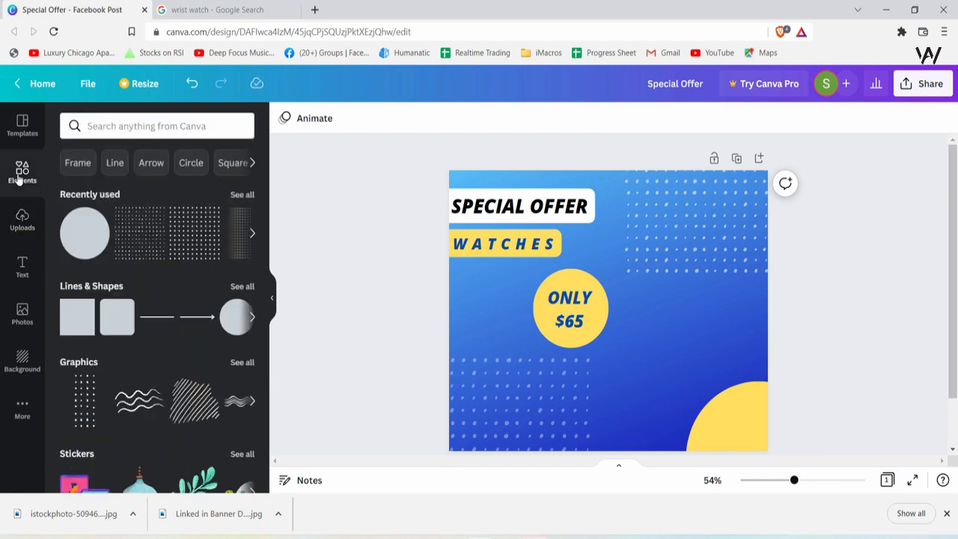
# Add a circular frame, fill it with the uploaded blue watch photo, and shrink it into place above the yellow corner circle.
pyautogui.scroll(-10, 160, 241)
pyautogui.scroll(-2, 182, 245)
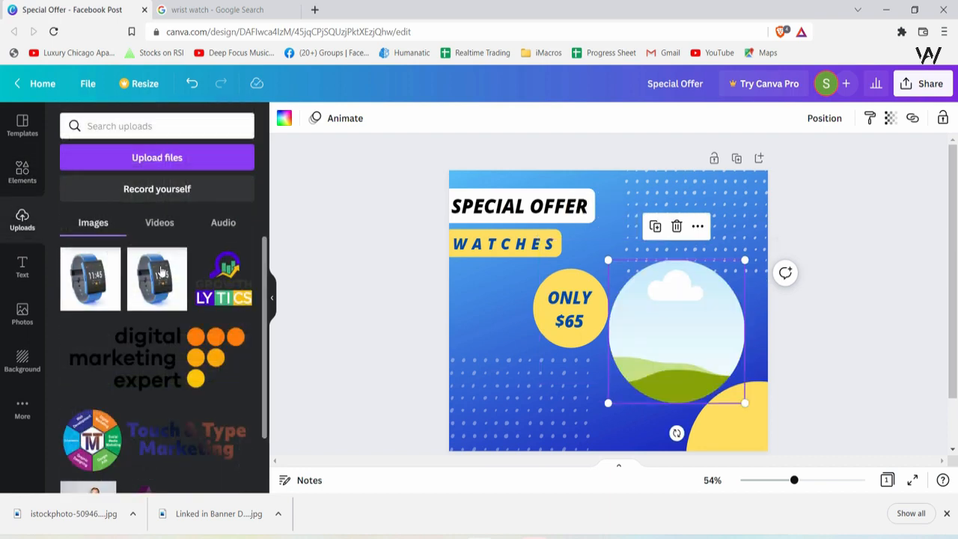
pyautogui.moveTo(89, 292); pyautogui.dragTo(676, 312)
pyautogui.moveTo(746, 403); pyautogui.dragTo(707, 365)
pyautogui.moveTo(692, 326); pyautogui.dragTo(706, 351)
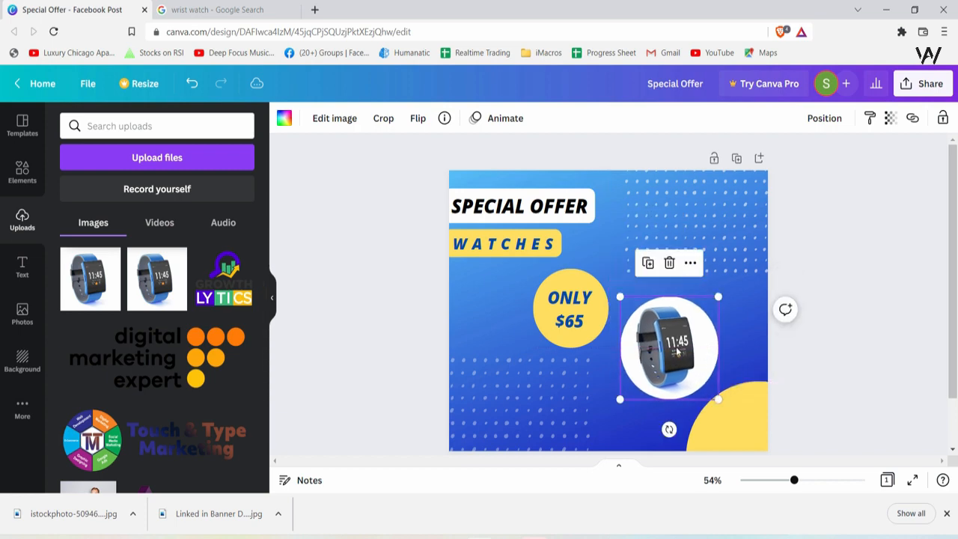
# Enlarge the watch photo slightly inside its circular frame and recentre the watch within the circle.
pyautogui.doubleClick(674, 348)
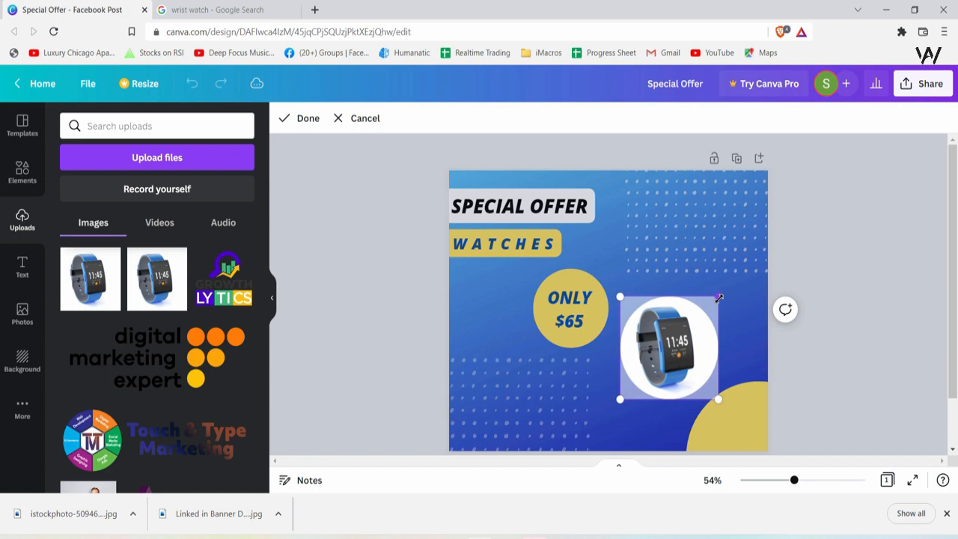
pyautogui.moveTo(721, 298); pyautogui.dragTo(730, 297)
pyautogui.moveTo(679, 346); pyautogui.dragTo(697, 353)
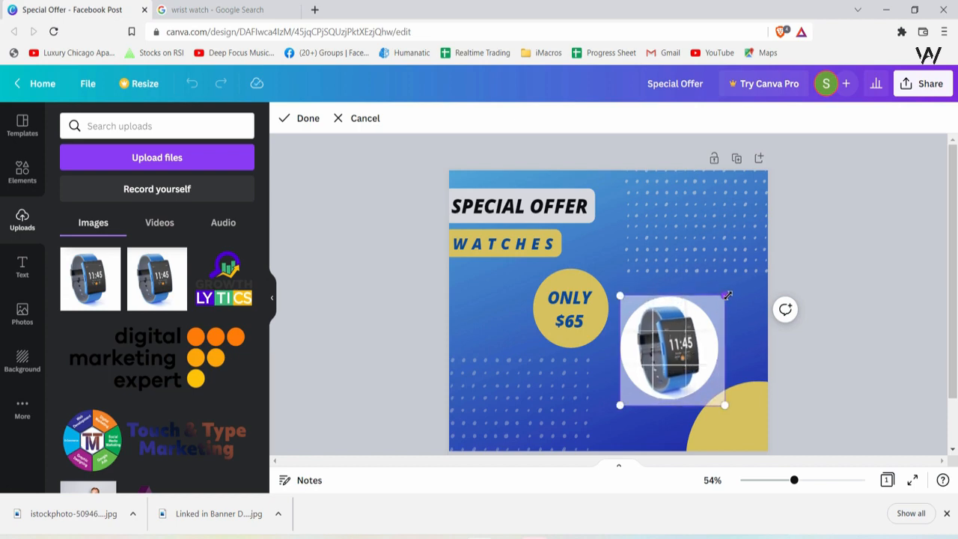
pyautogui.moveTo(727, 295); pyautogui.dragTo(734, 288)
pyautogui.moveTo(698, 338); pyautogui.dragTo(700, 340)
pyautogui.click(754, 360)
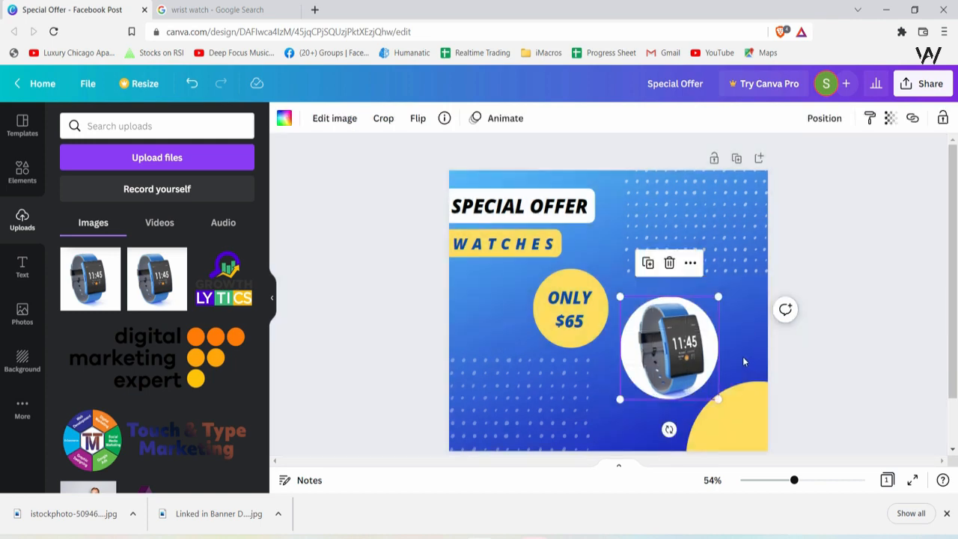
pyautogui.click(582, 416)
pyautogui.click(657, 428)
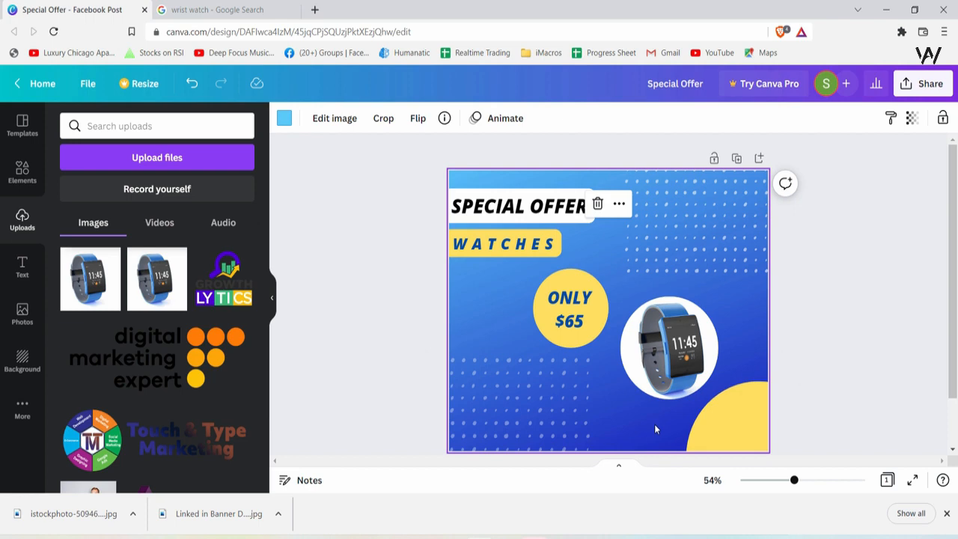
# Search the elements library for "dot" and add the blurred light-blue glow graphic to the post.
pyautogui.click(23, 171)
pyautogui.click(136, 127)
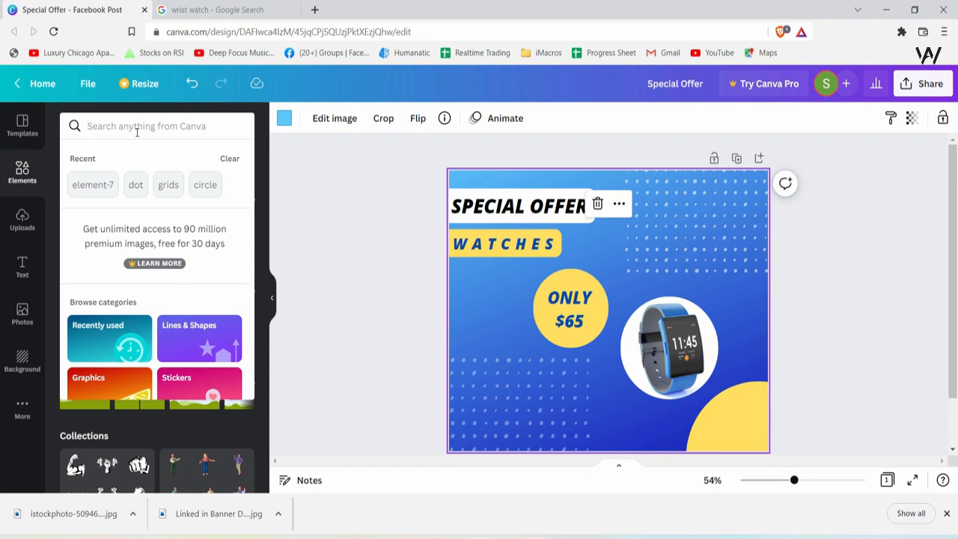
pyautogui.write('dot')
pyautogui.press('Return')
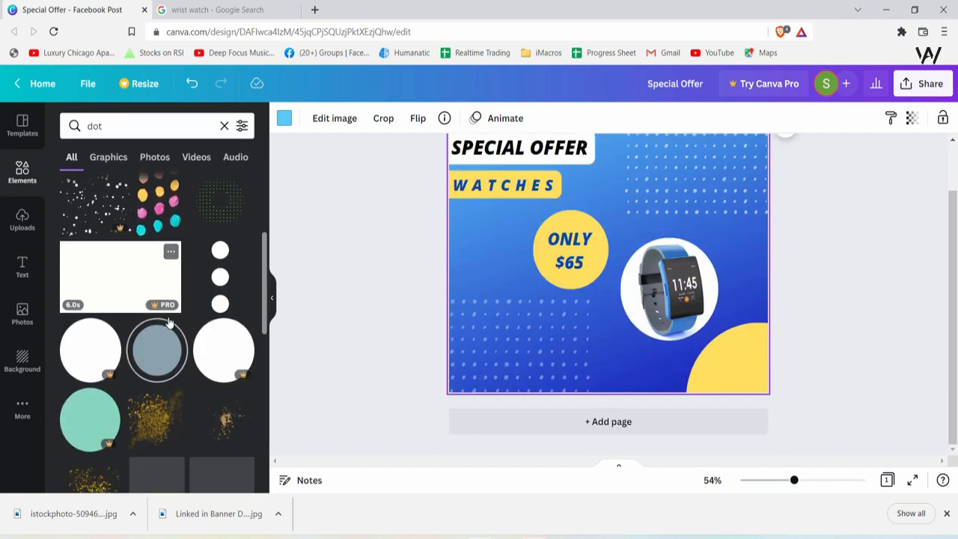
pyautogui.scroll(-1, 178, 321)
pyautogui.scroll(-2, 178, 320)
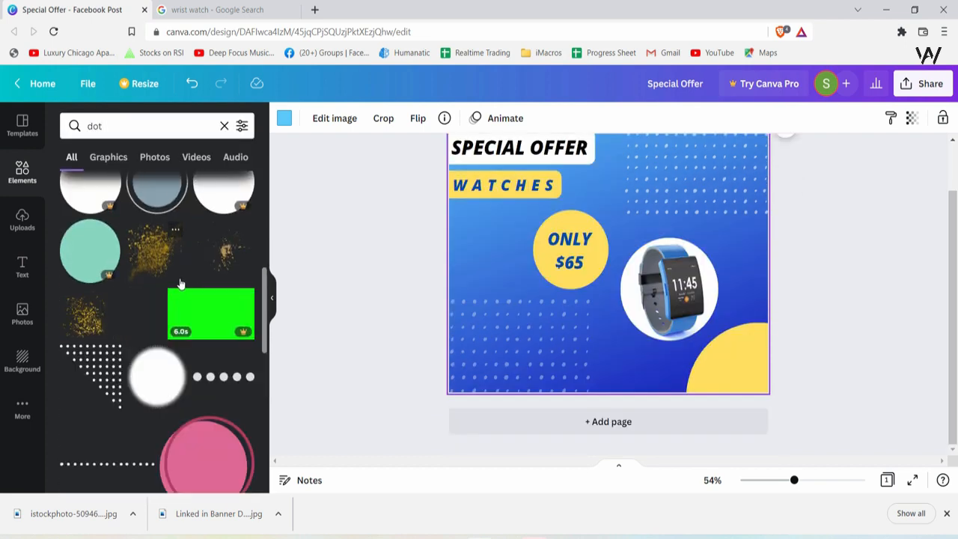
pyautogui.scroll(-2, 172, 256)
pyautogui.scroll(-8, 150, 271)
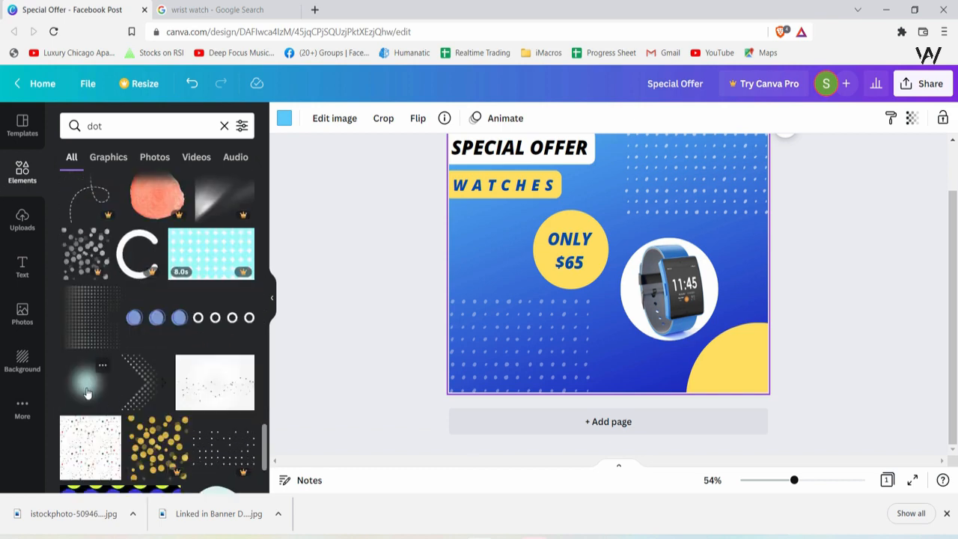
pyautogui.click(87, 392)
# Shrink the glow and place it between the price badge and the upper-right dot pattern, with the watch photo moved slightly up and outward.
pyautogui.moveTo(639, 230); pyautogui.dragTo(626, 187)
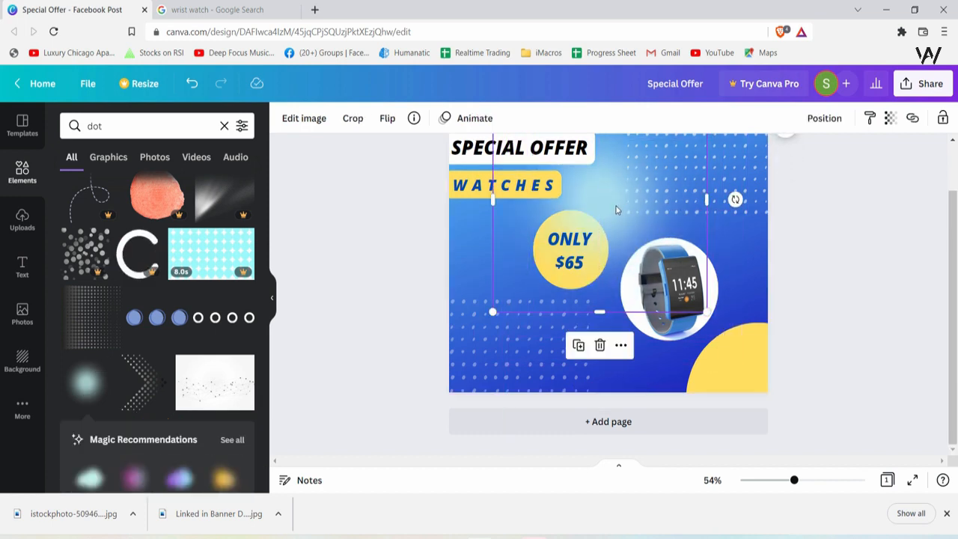
pyautogui.moveTo(686, 215); pyautogui.dragTo(671, 254)
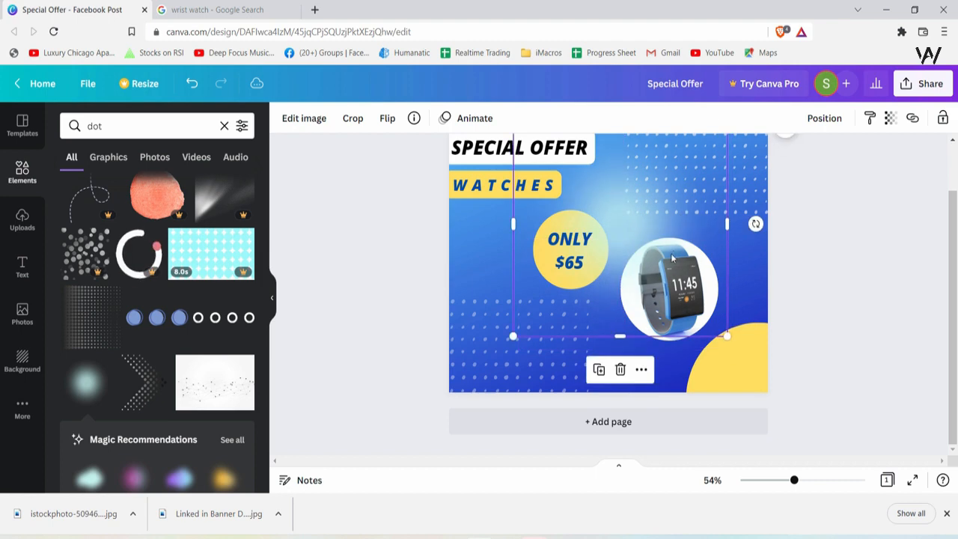
pyautogui.scroll(1, 671, 252)
pyautogui.moveTo(726, 169); pyautogui.dragTo(688, 211)
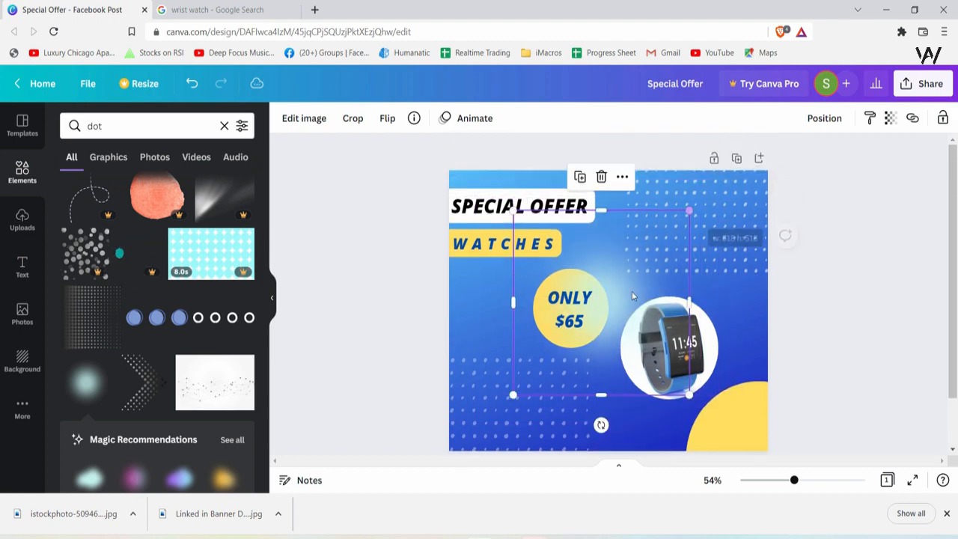
pyautogui.moveTo(631, 294); pyautogui.dragTo(651, 258)
pyautogui.moveTo(709, 175); pyautogui.dragTo(696, 189)
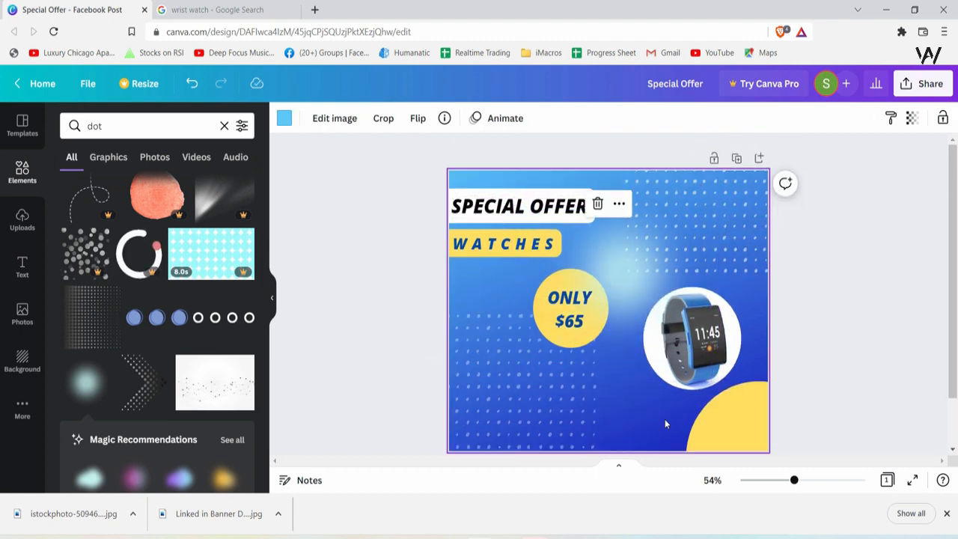
# Find "phone" graphics, insert the circled handset icon, and shrink it into the post's lower-left corner.
pyautogui.click(464, 442)
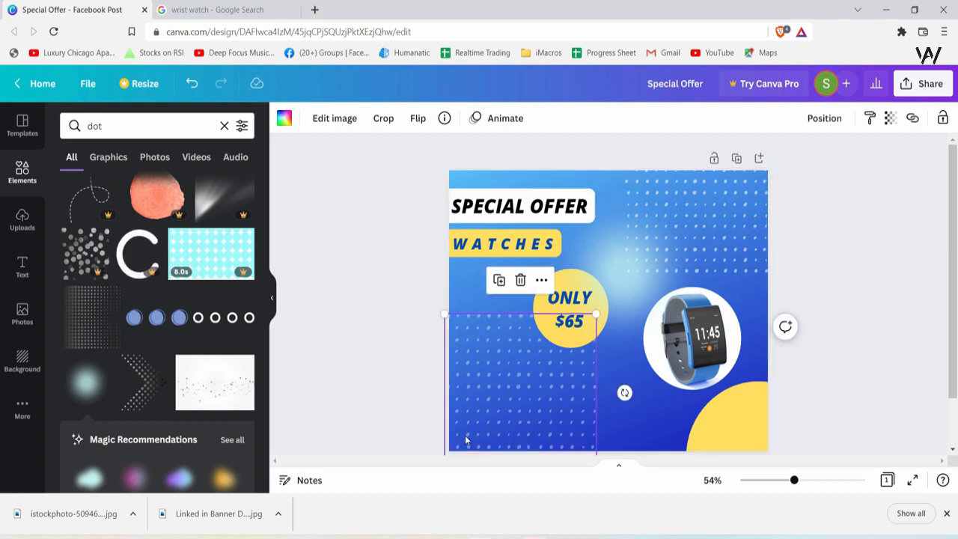
pyautogui.press('/')
pyautogui.write('phone')
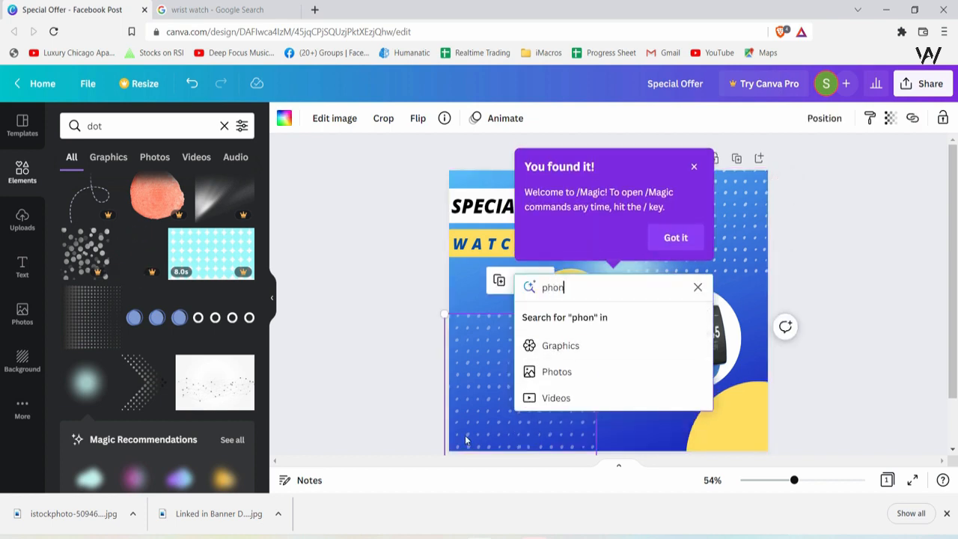
pyautogui.press('Return')
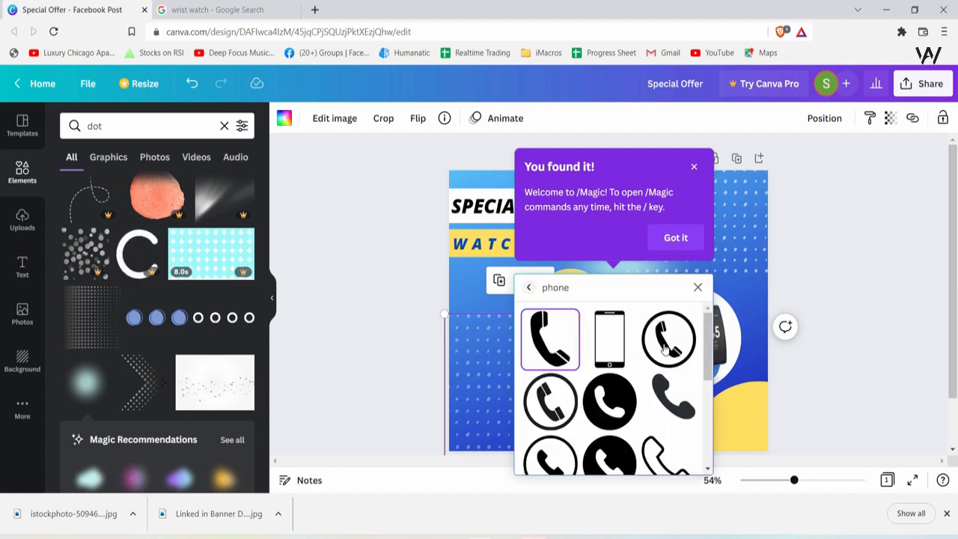
pyautogui.click(666, 346)
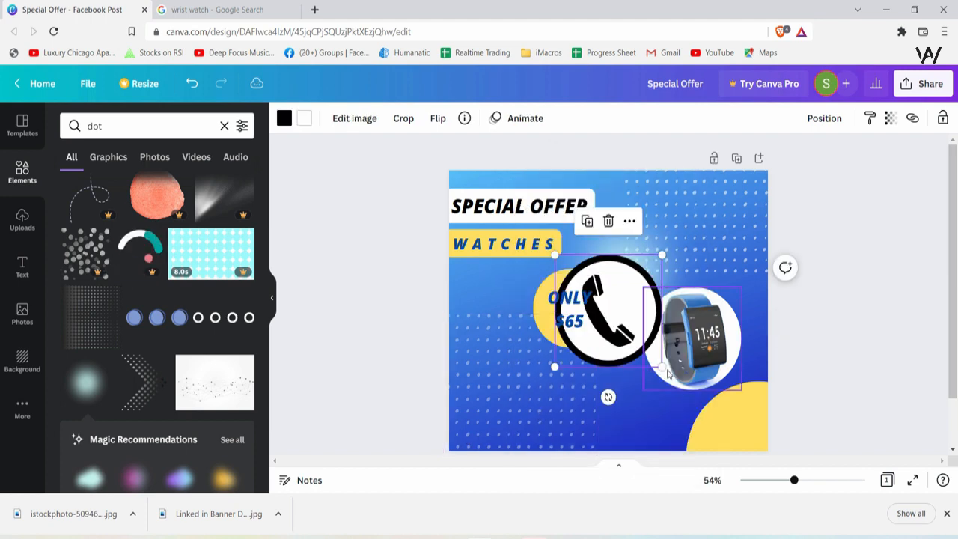
pyautogui.moveTo(644, 341); pyautogui.dragTo(471, 435)
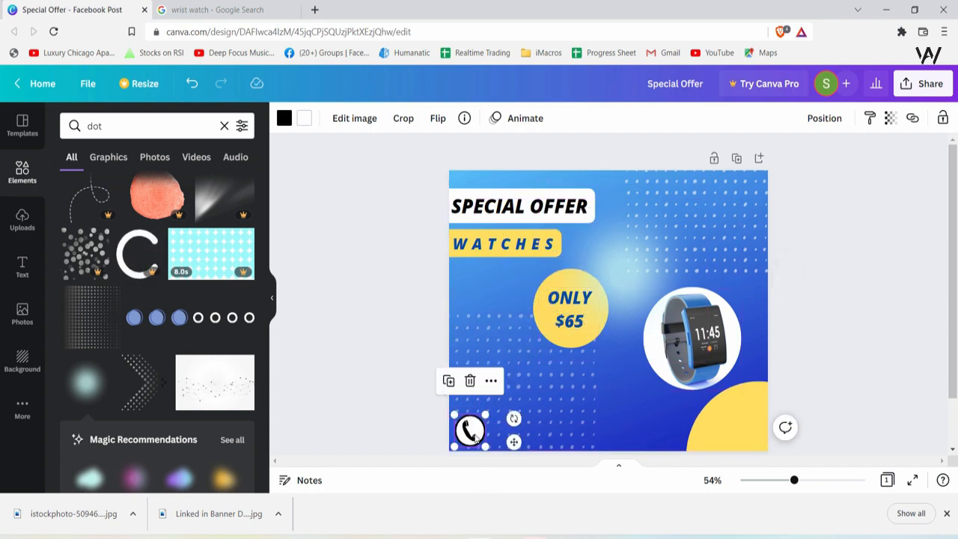
# Recolour the phone icon with a dark blue handset and outline on a yellow #ffde59 fill.
pyautogui.click(304, 119)
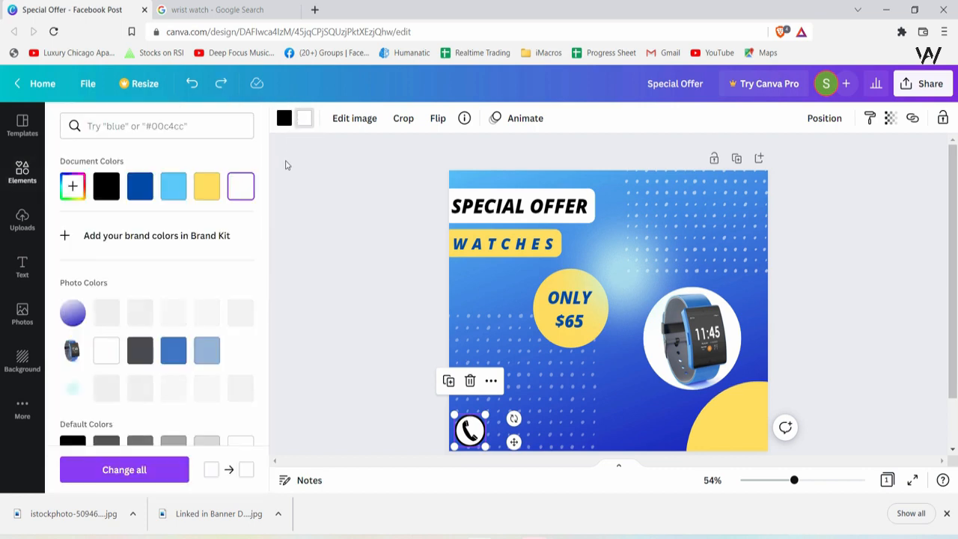
pyautogui.click(285, 118)
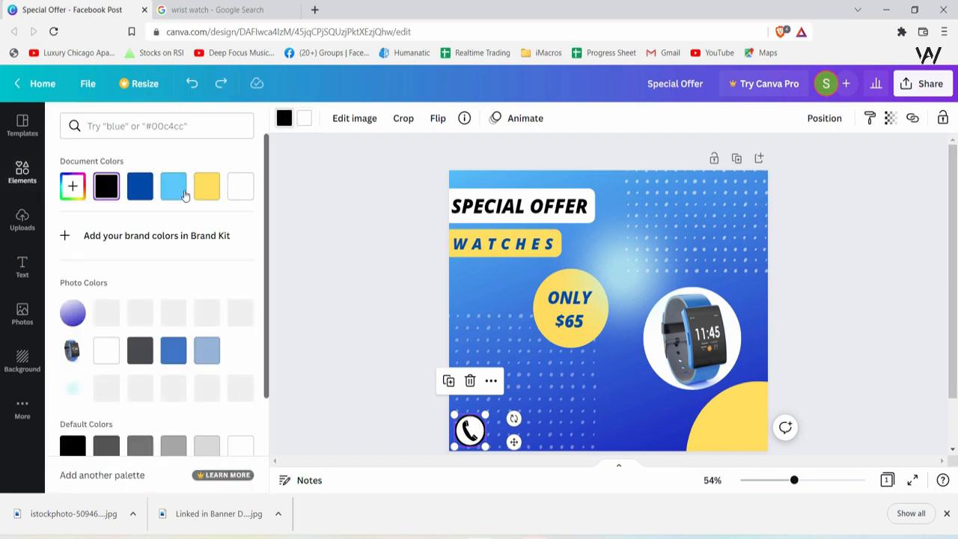
pyautogui.click(143, 191)
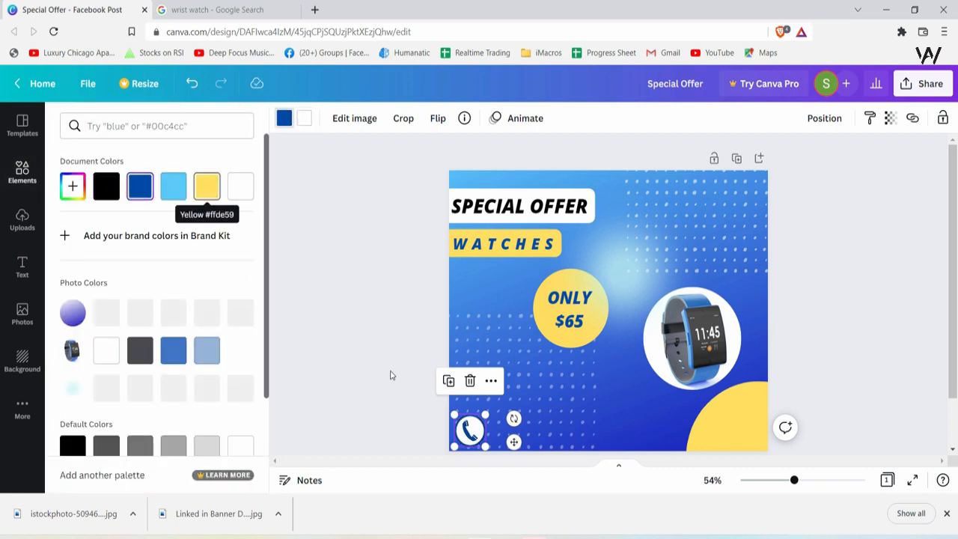
pyautogui.click(206, 185)
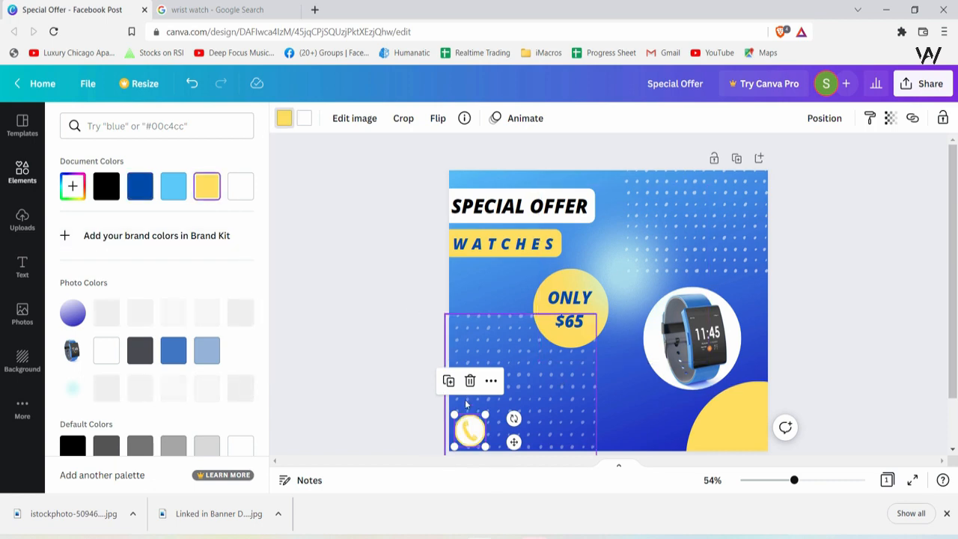
pyautogui.click(304, 118)
pyautogui.click(207, 186)
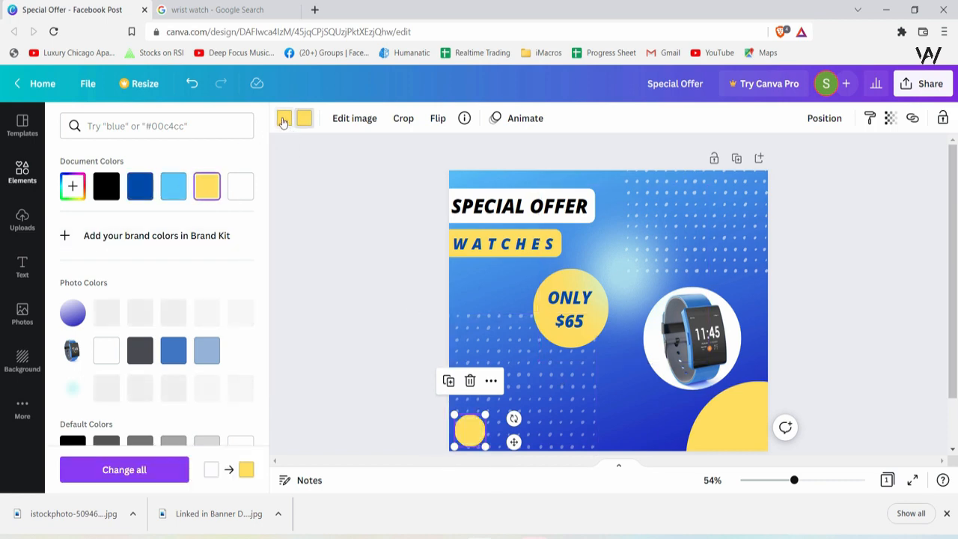
pyautogui.click(283, 120)
pyautogui.click(140, 185)
pyautogui.click(516, 390)
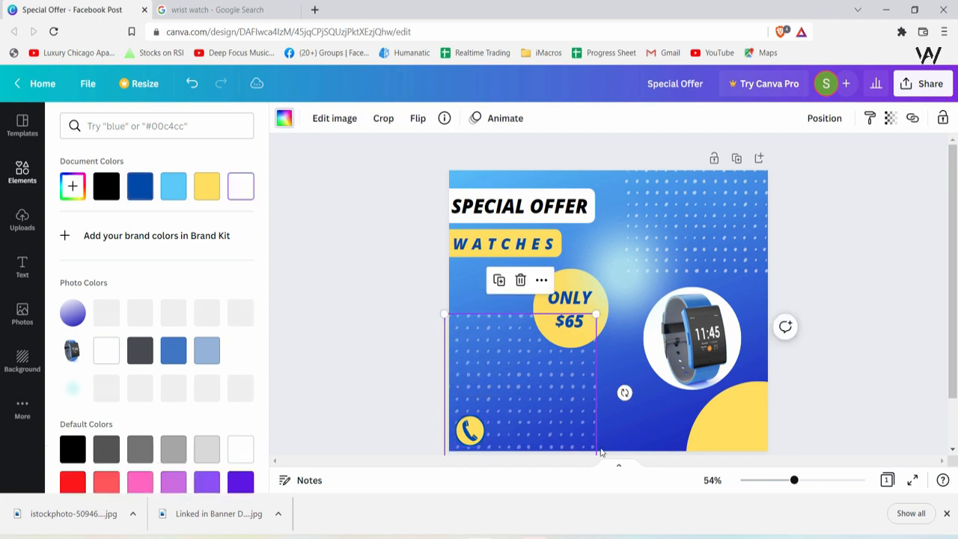
# Make the phone icon smaller and tuck it closer into the lower-left corner of the post.
pyautogui.click(468, 429)
pyautogui.moveTo(490, 446); pyautogui.dragTo(465, 435)
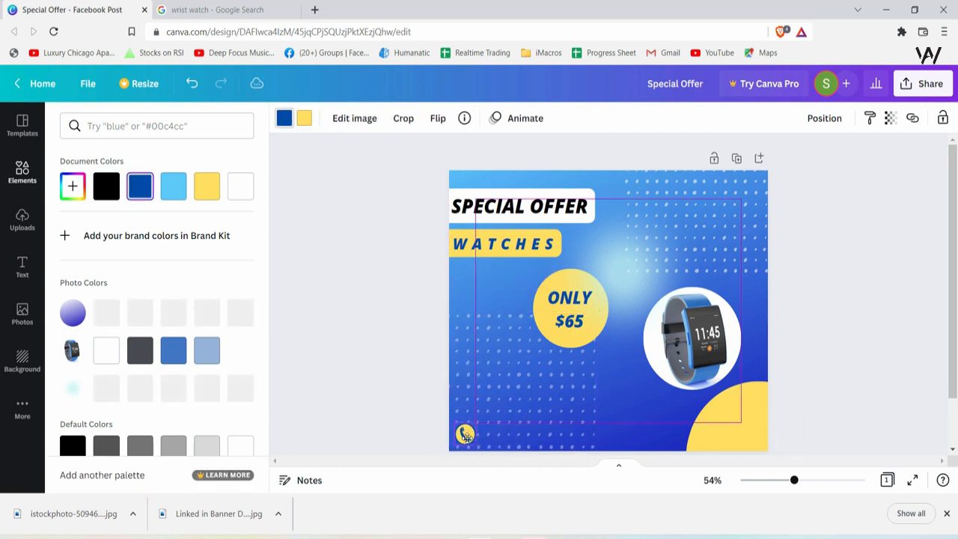
pyautogui.click(592, 449)
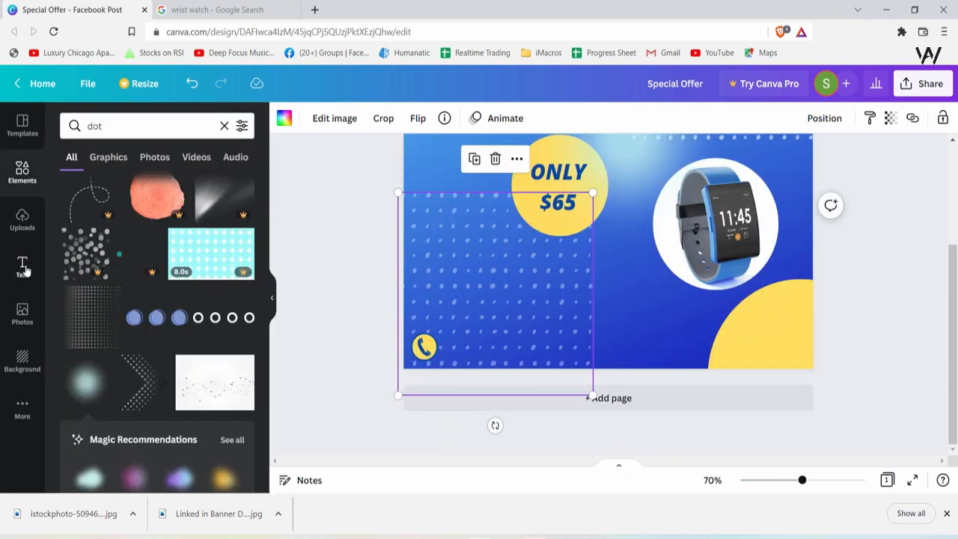
# Add a subheading text box to the post for the contact details.
pyautogui.click(24, 268)
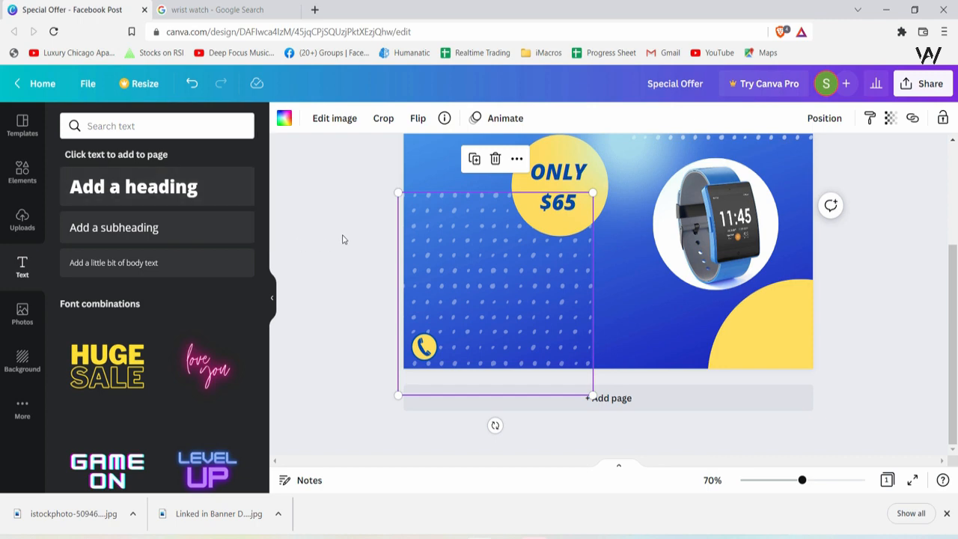
pyautogui.scroll(3, 338, 235)
pyautogui.scroll(-2, 331, 239)
pyautogui.scroll(2, 443, 199)
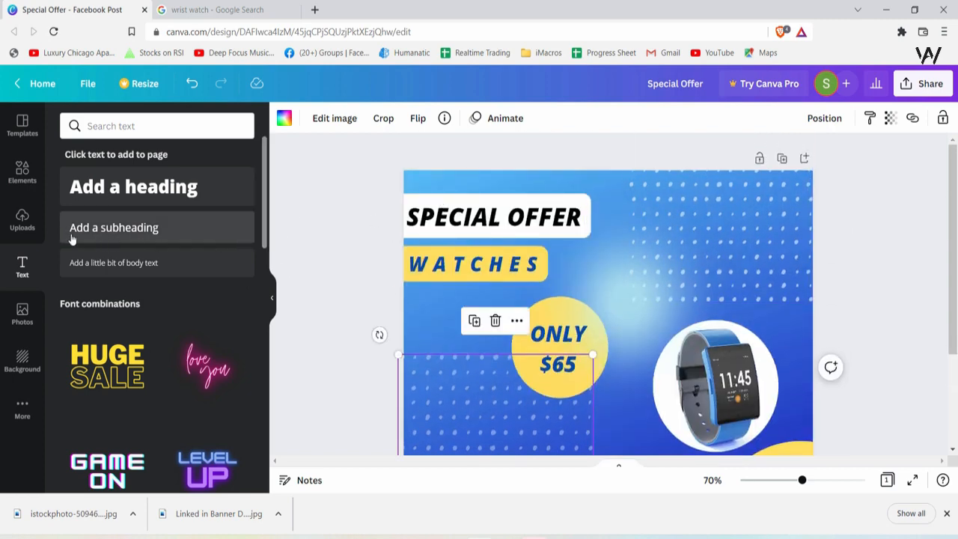
pyautogui.click(156, 238)
pyautogui.scroll(-2, 490, 341)
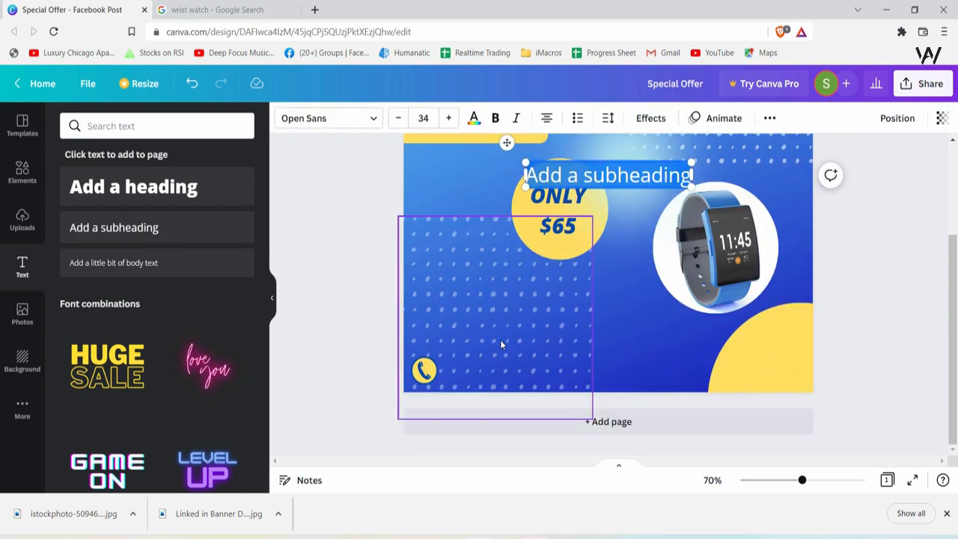
pyautogui.write('3984808')
pyautogui.press('BackSpace')
pyautogui.press('BackSpace')
pyautogui.press('BackSpace')
pyautogui.press('BackSpace')
pyautogui.press('BackSpace')
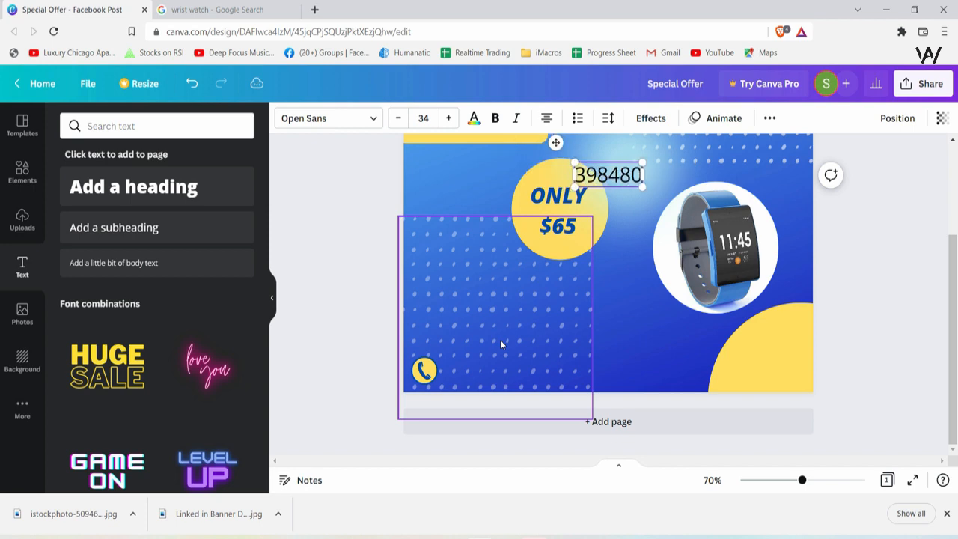
pyautogui.press('BackSpace')
pyautogui.press('BackSpace')
# Enter the contact's phone number as white text at size 31.9, placed beside the phone icon.
pyautogui.hotkey('ctrl', 'v')
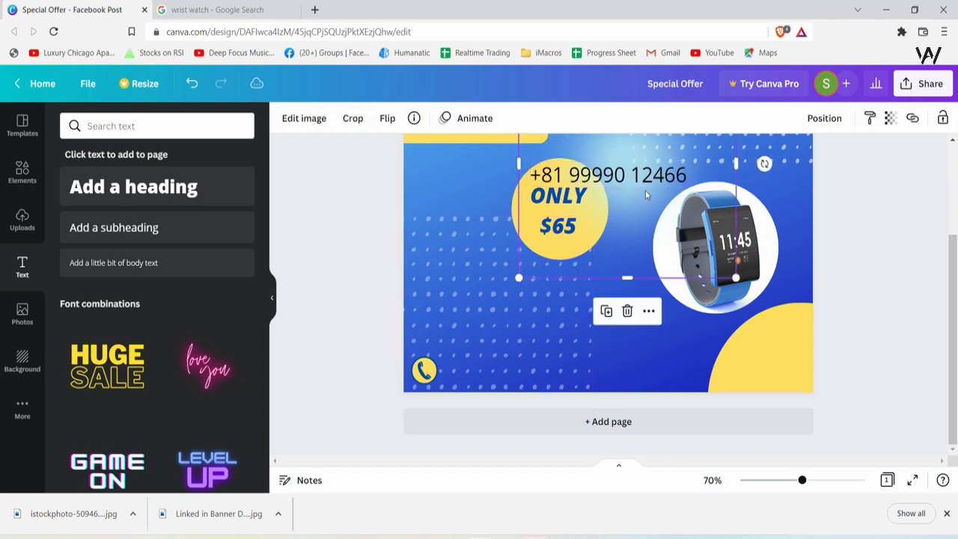
pyautogui.moveTo(645, 190); pyautogui.dragTo(569, 376)
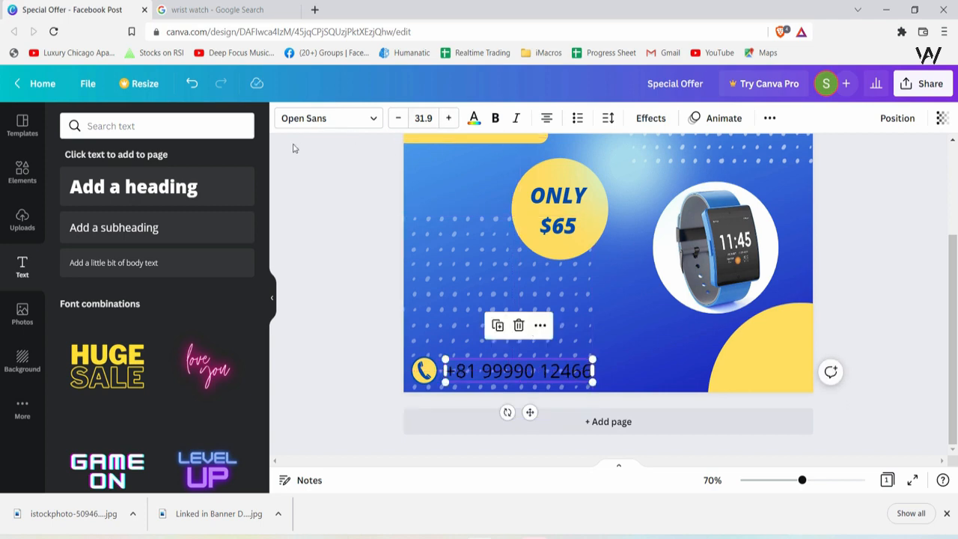
pyautogui.click(473, 118)
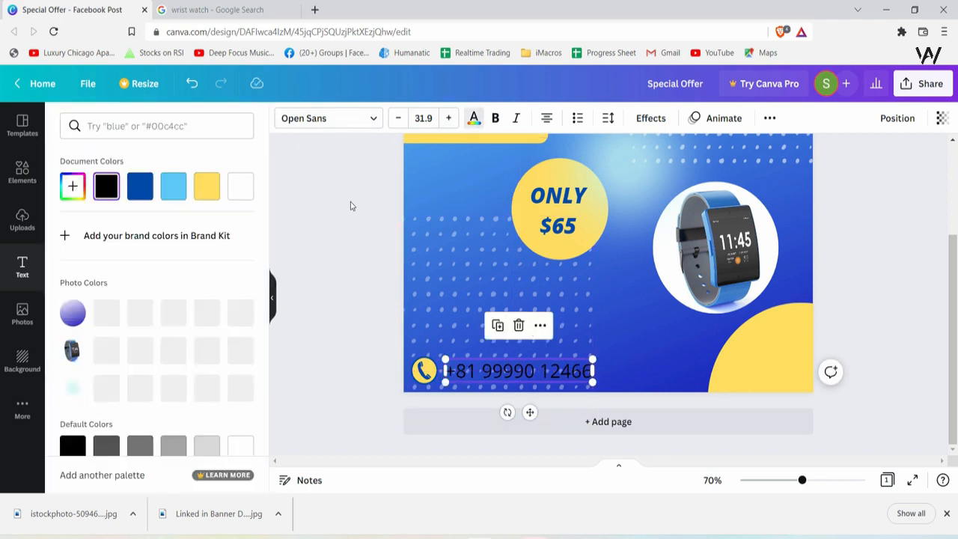
pyautogui.click(241, 186)
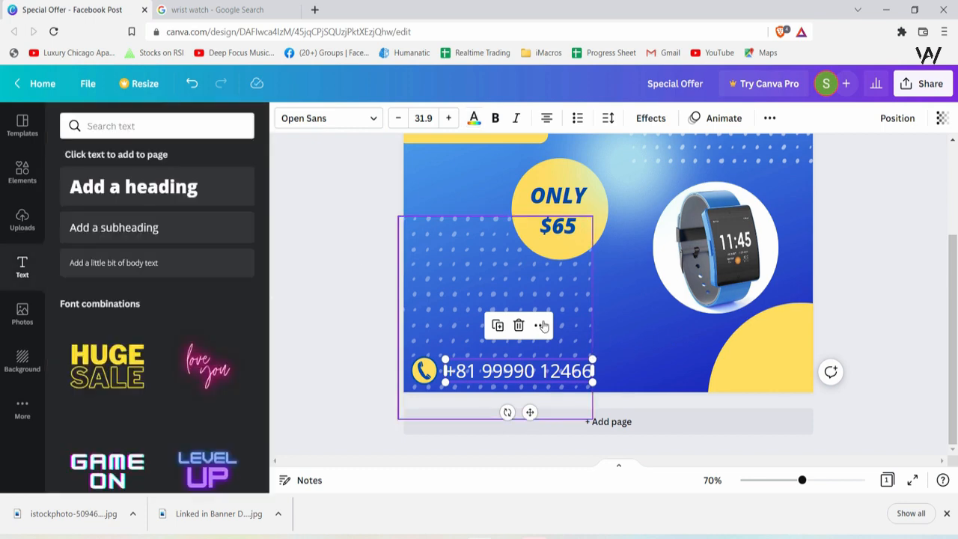
# Move the lower-left dot pattern upward so its bottom edge sits above the lower edge of the post.
pyautogui.rightClick(539, 326)
pyautogui.click(440, 309)
pyautogui.moveTo(466, 301); pyautogui.dragTo(464, 247)
# Set the glow's transparency to 67 and shift it slightly up and to the left behind the headings.
pyautogui.click(626, 317)
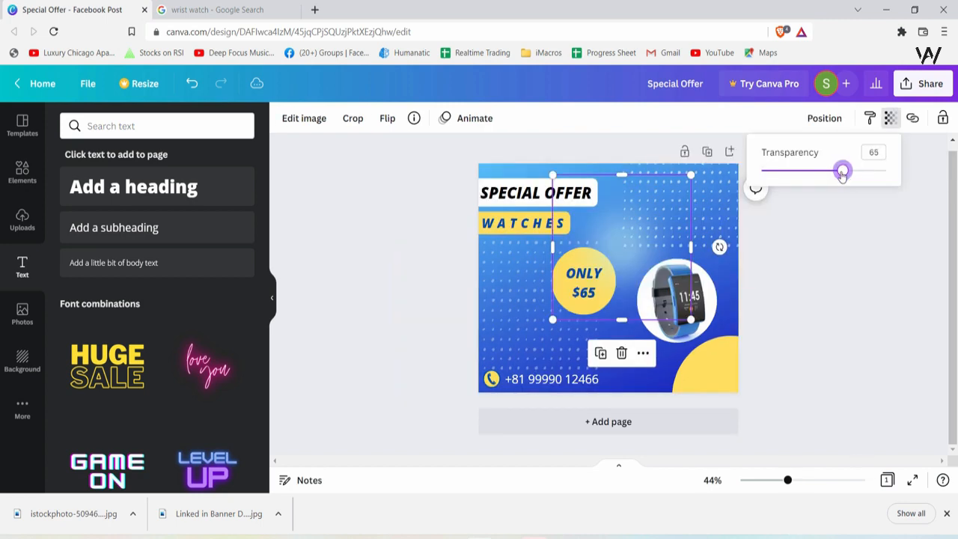
pyautogui.moveTo(841, 170); pyautogui.dragTo(842, 172)
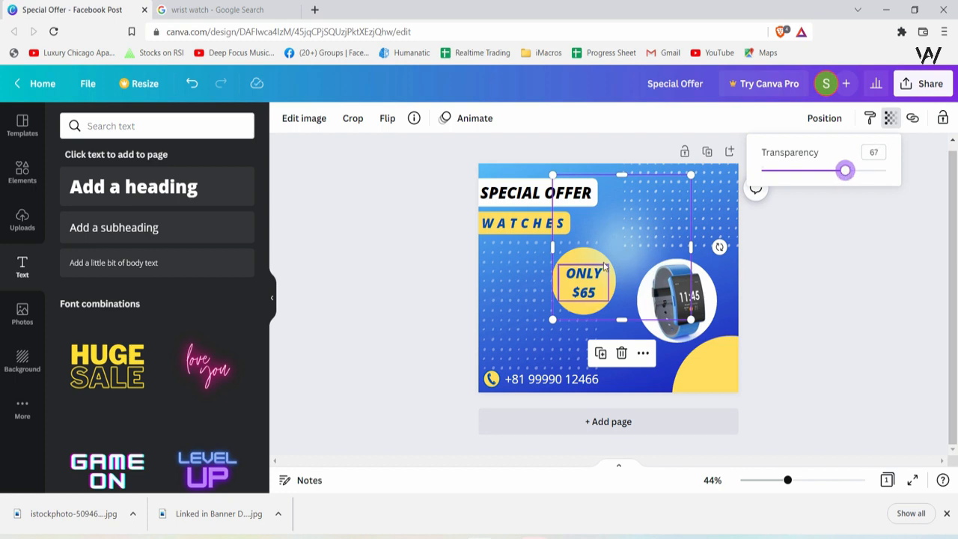
pyautogui.moveTo(670, 246); pyautogui.dragTo(655, 232)
pyautogui.click(806, 272)
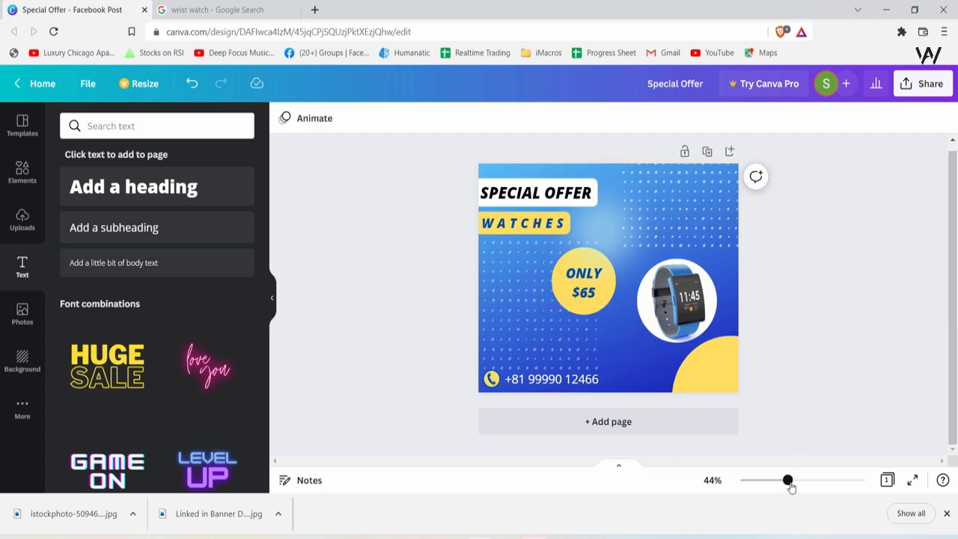
# Download the finished special offer post as a JPG image.
pyautogui.moveTo(787, 480); pyautogui.dragTo(791, 479)
pyautogui.moveTo(952, 291)
pyautogui.mouseDown()
pyautogui.moveTo(952, 272)
pyautogui.moveTo(951, 306)
pyautogui.mouseUp()
pyautogui.scroll(1, 902, 276)
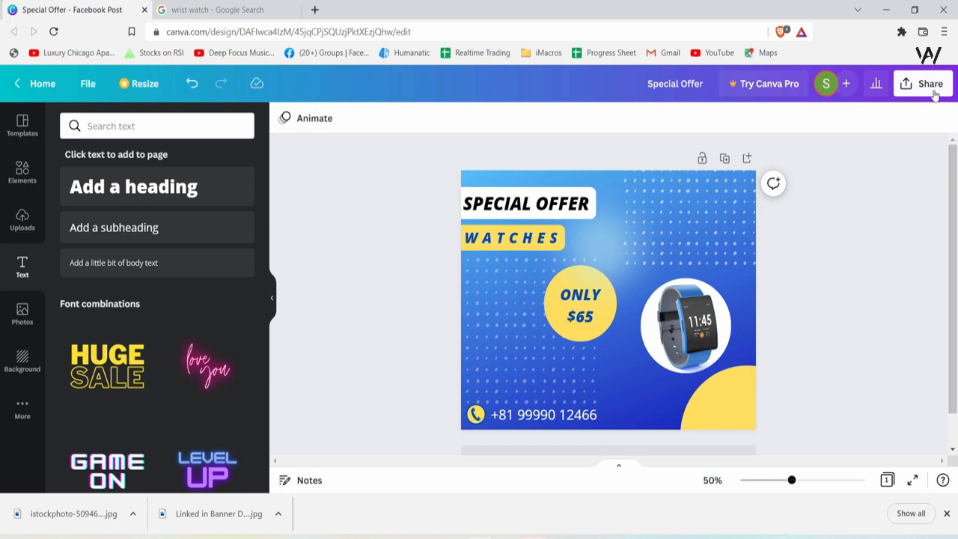
pyautogui.click(924, 83)
pyautogui.scroll(-1, 838, 322)
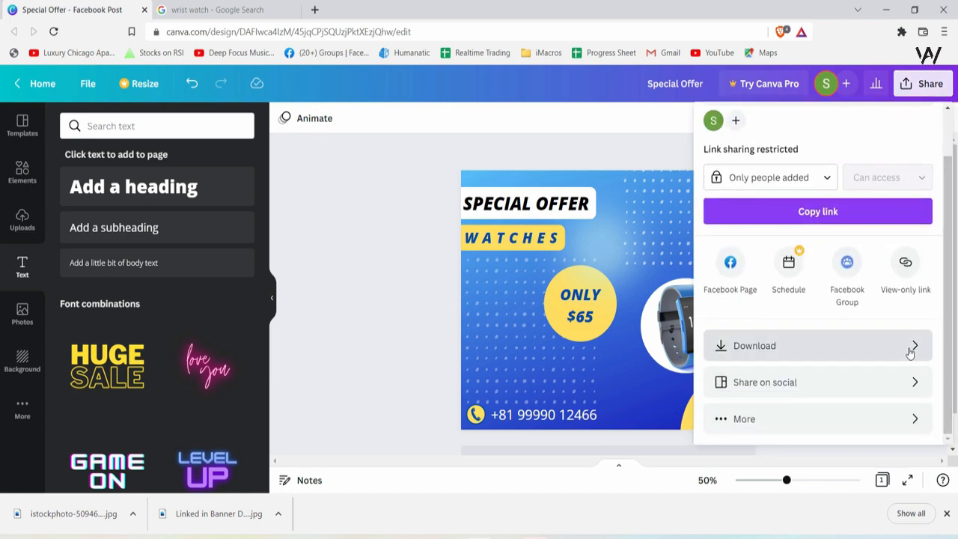
pyautogui.click(848, 344)
pyautogui.click(889, 184)
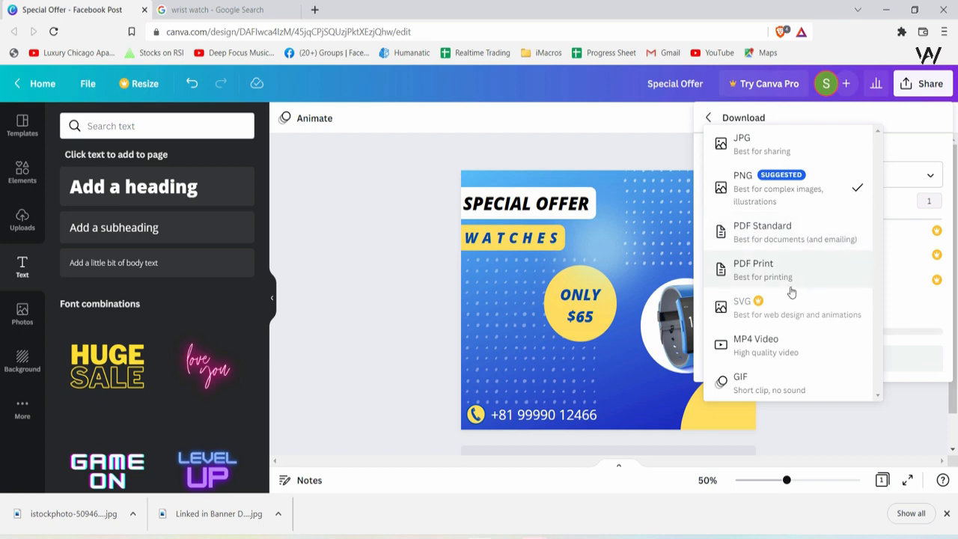
pyautogui.click(783, 149)
pyautogui.click(843, 354)
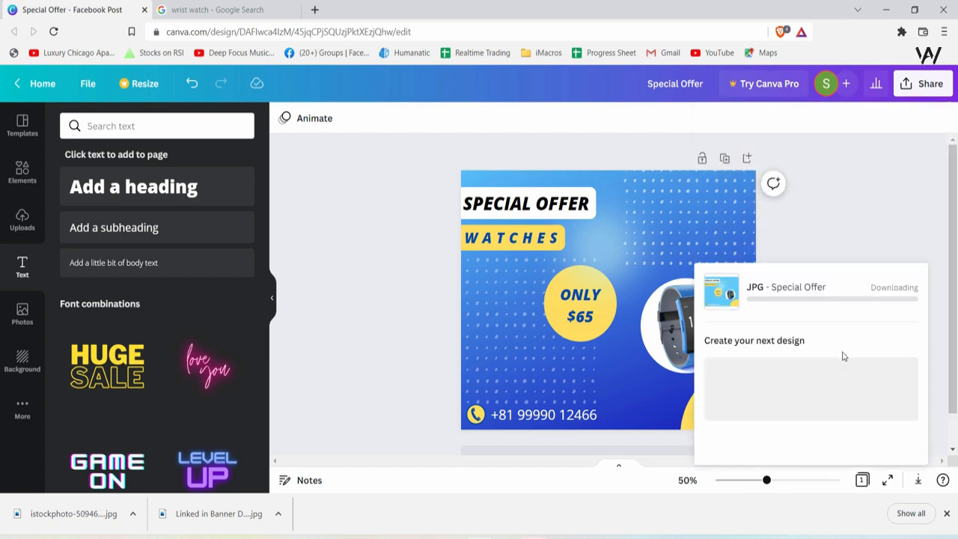
# Save the downloaded JPG in the Canva Training folder under the file name Watch Banner.
pyautogui.write('W')
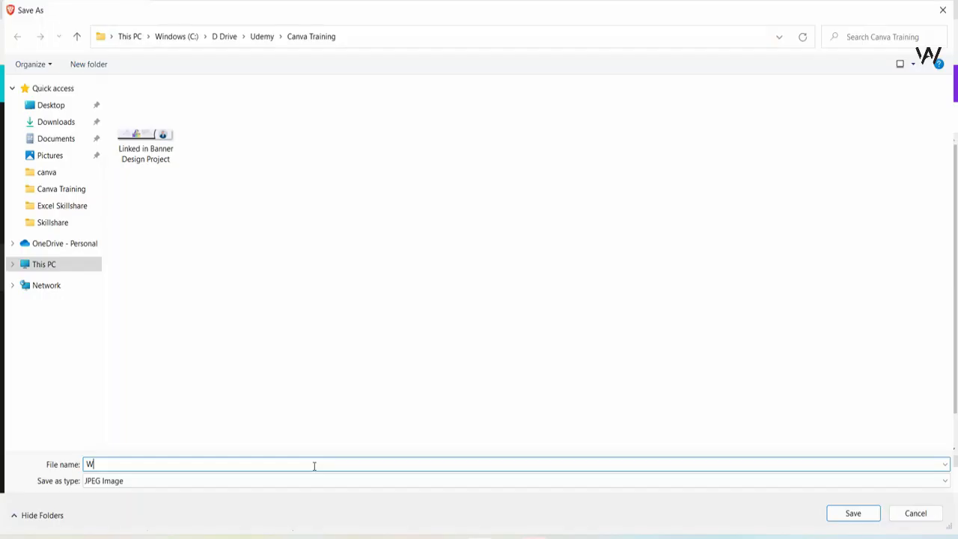
pyautogui.write('atch Banner')
pyautogui.press('Return')
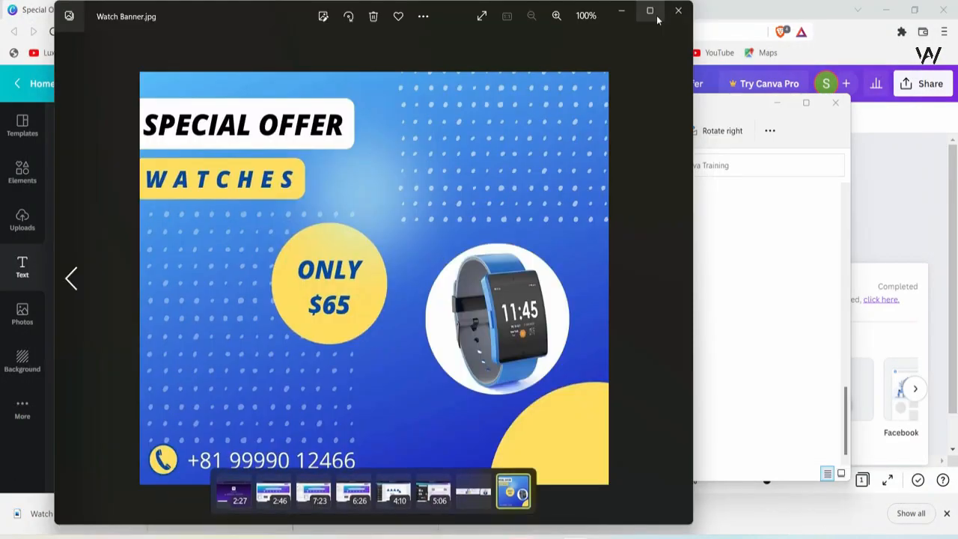
# Examine the exported Watch Banner.jpg enlarged to 110% in the maximized image viewer.
pyautogui.click(655, 15)
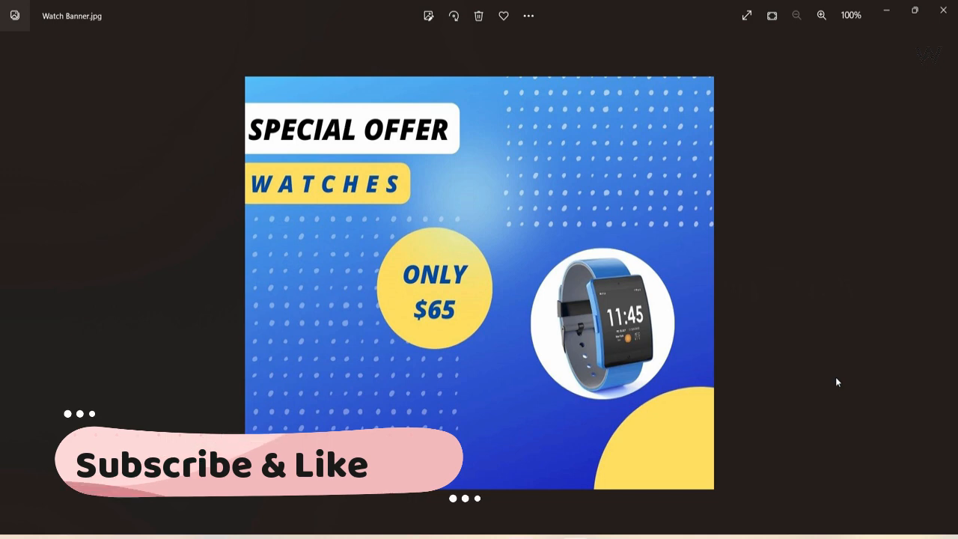
pyautogui.scroll(2, 829, 377)
pyautogui.scroll(-1, 829, 377)
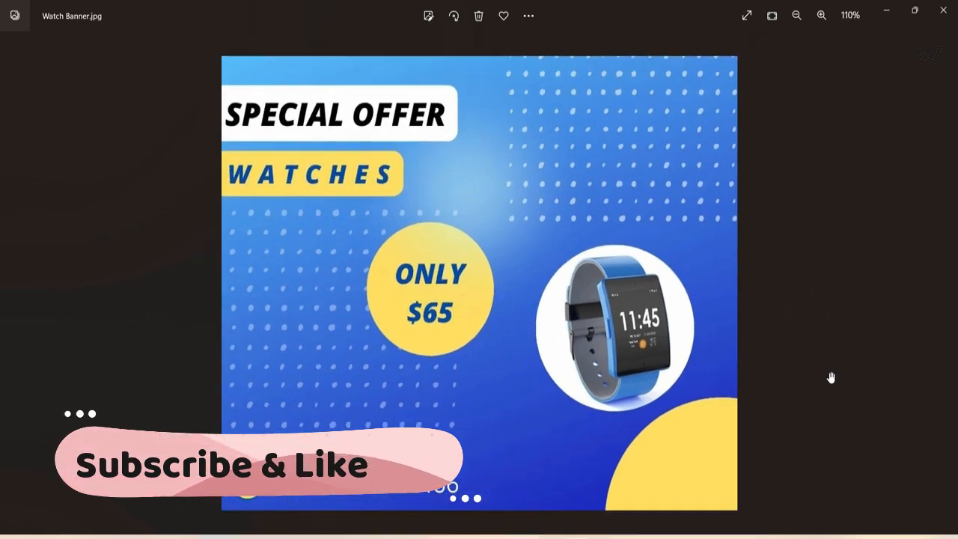